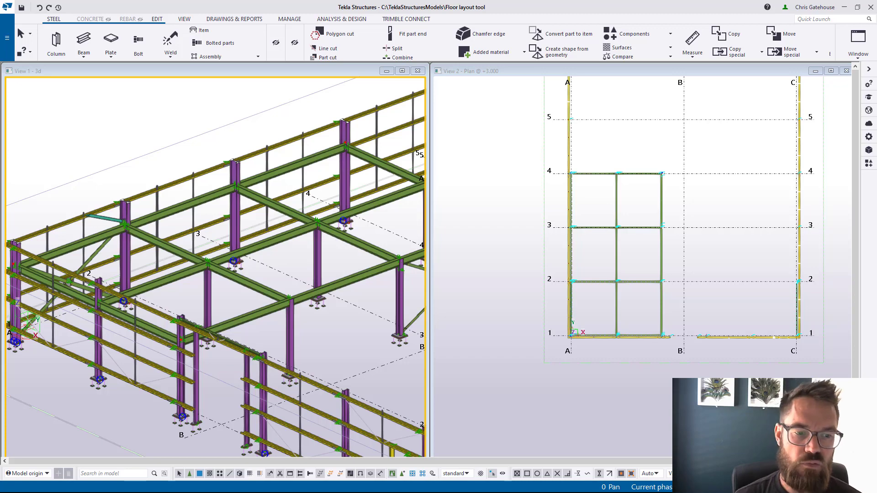
- Maximize the View 1 - 3d window so the steel frame fills the modelling area
{"action": "double_click", "coordinate": [343, 70]}
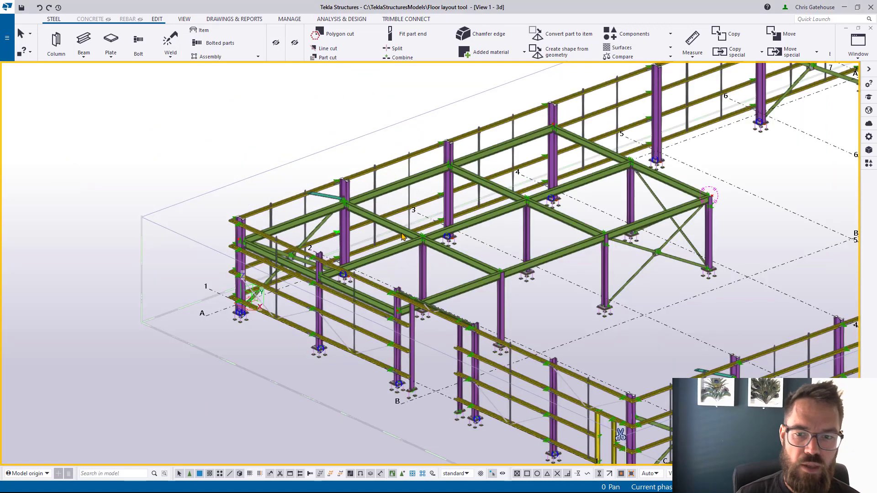
- Start a new beam and load the CF80X0.9 beam property set
{"action": "scroll", "coordinate": [462, 169], "scroll_direction": "down", "scroll_amount": 2}
{"action": "middle_click_drag", "start_coordinate": [457, 165], "coordinate": [324, 185]}
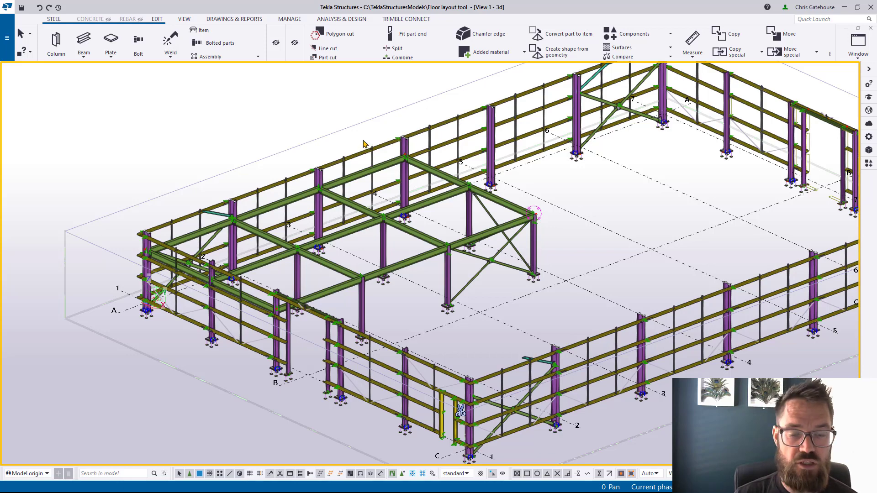
{"action": "scroll", "coordinate": [355, 144], "scroll_direction": "up", "scroll_amount": 3}
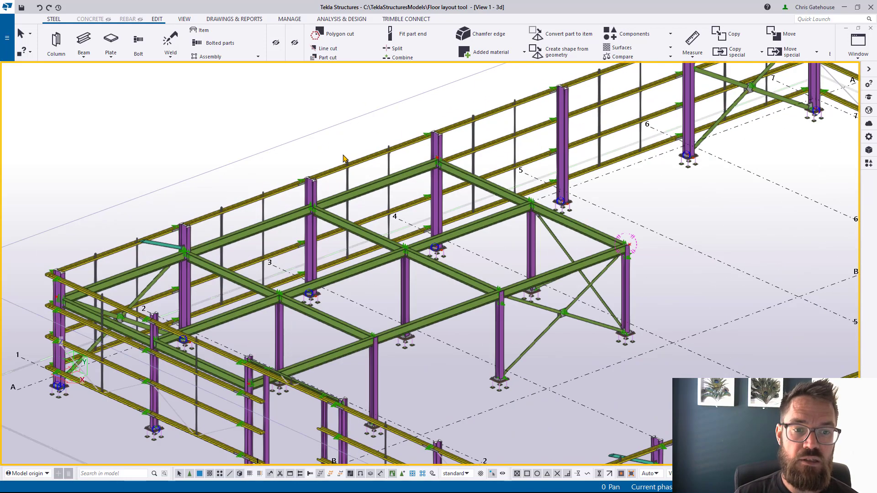
{"action": "left_click", "coordinate": [84, 41]}
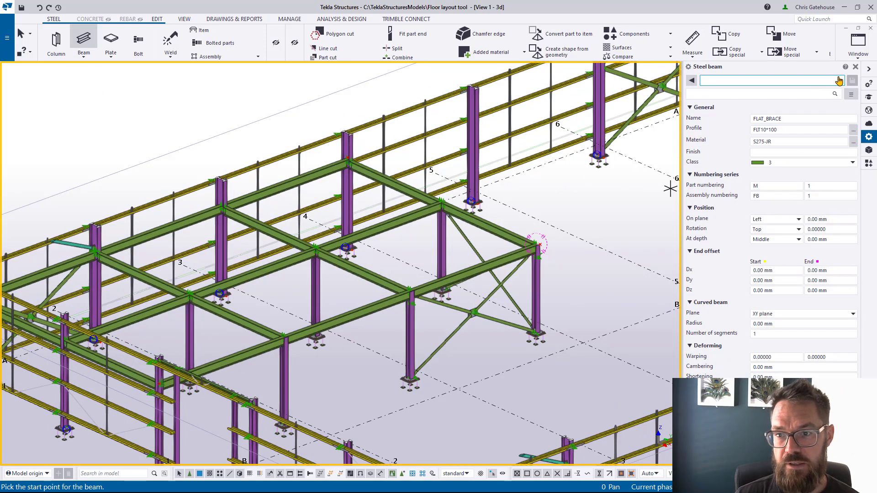
{"action": "left_click", "coordinate": [840, 81]}
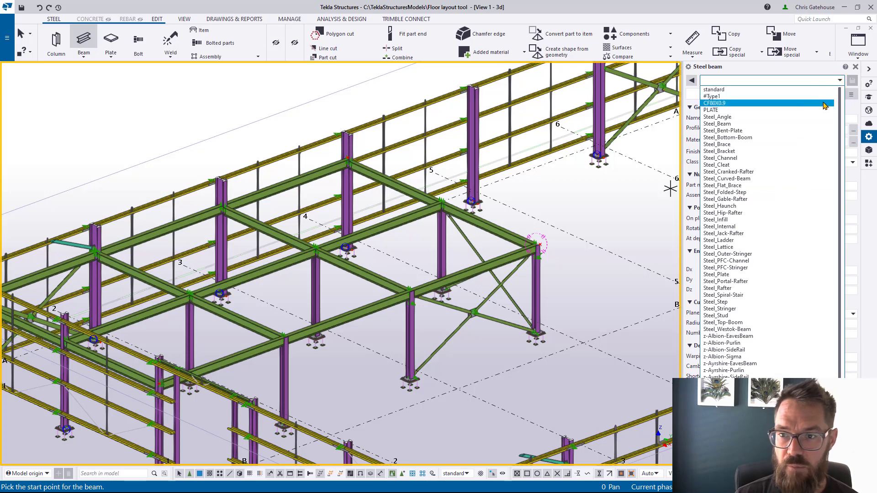
{"action": "left_click", "coordinate": [746, 104]}
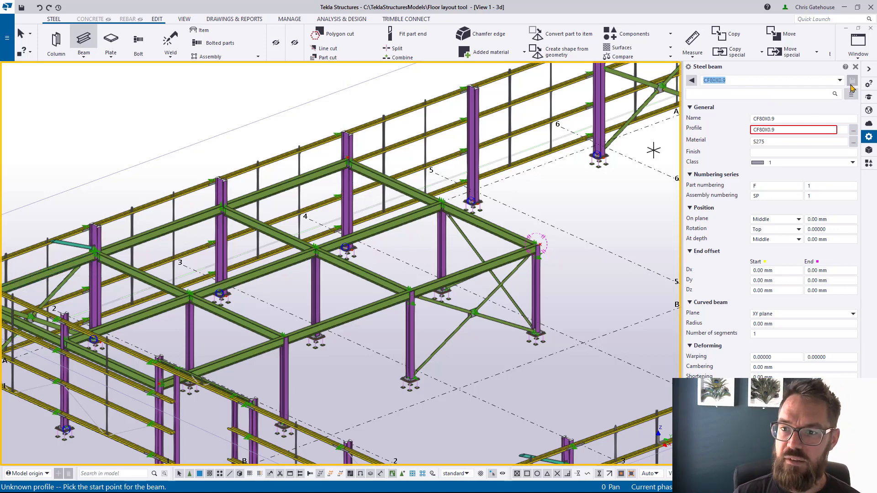
- Close the beam properties, cancel the beam placement and open the Applications & components catalogue
{"action": "left_click", "coordinate": [854, 68]}
{"action": "key", "text": "Escape"}
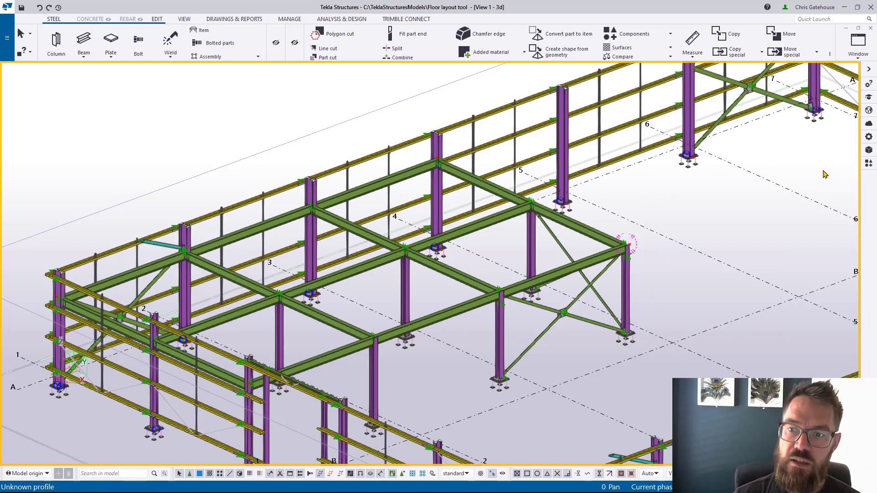
{"action": "left_click", "coordinate": [868, 165]}
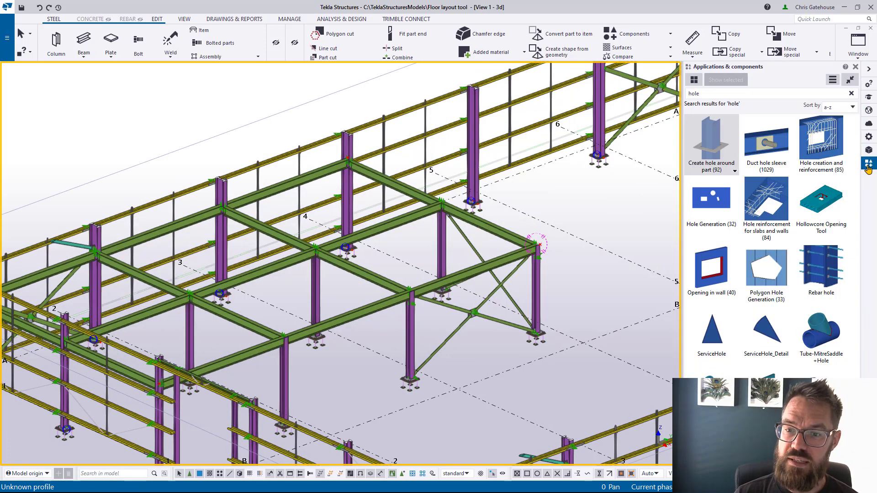
- Start the Floor Layout component and load its standard settings
{"action": "left_click", "coordinate": [851, 93]}
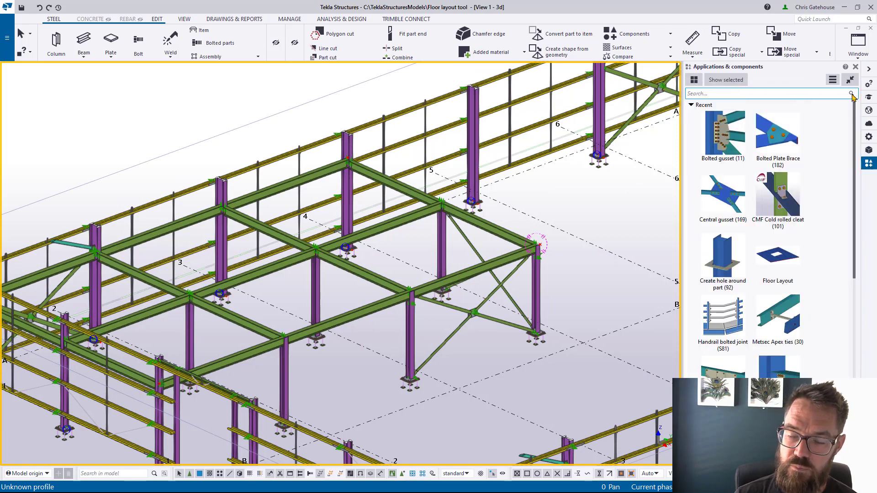
{"action": "double_click", "coordinate": [762, 264]}
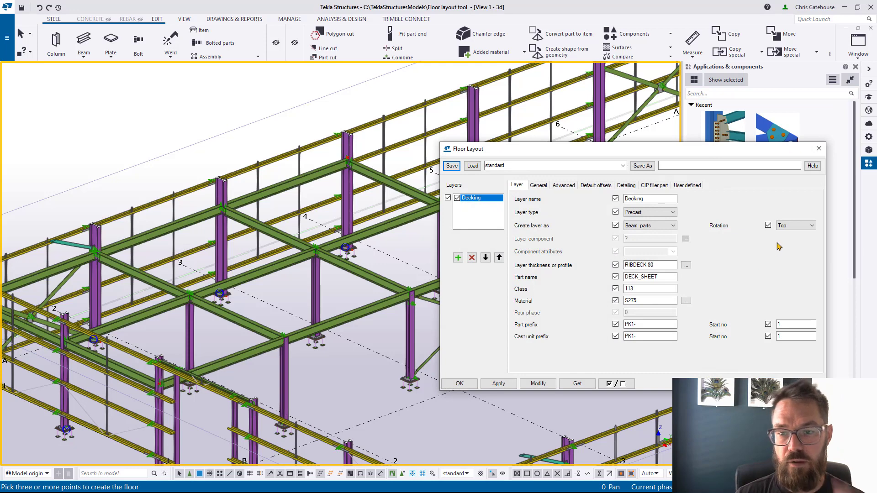
{"action": "left_click", "coordinate": [856, 66]}
{"action": "left_click_drag", "start_coordinate": [765, 151], "coordinate": [780, 98]}
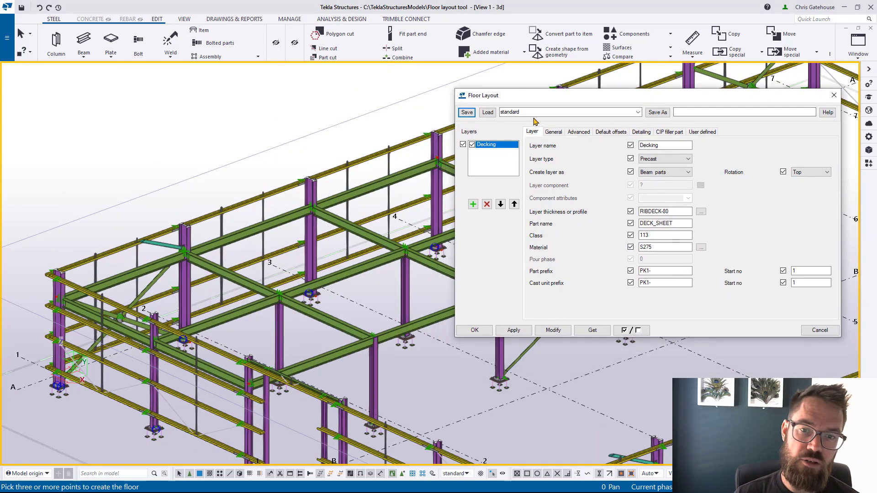
{"action": "left_click", "coordinate": [487, 113]}
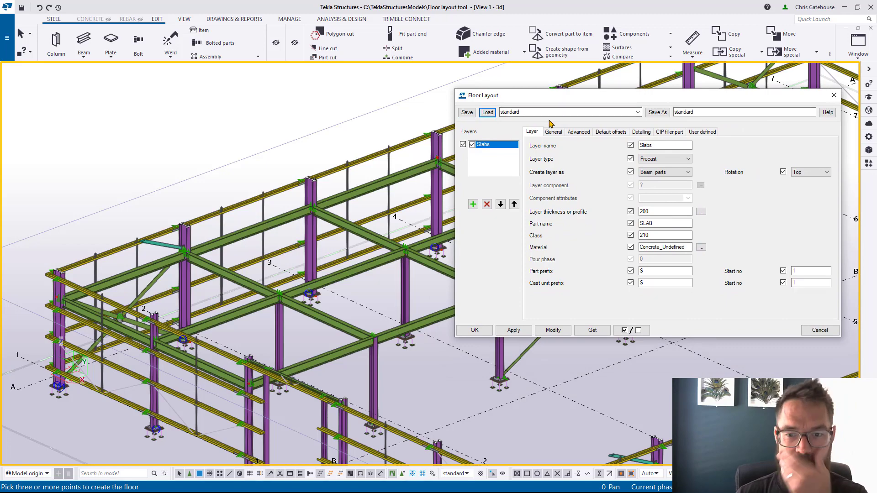
- Outline the open floor bay with four corner points to create the 200 mm precast slabs
{"action": "middle_click_drag", "start_coordinate": [394, 257], "coordinate": [152, 295]}
{"action": "left_click", "coordinate": [294, 265]}
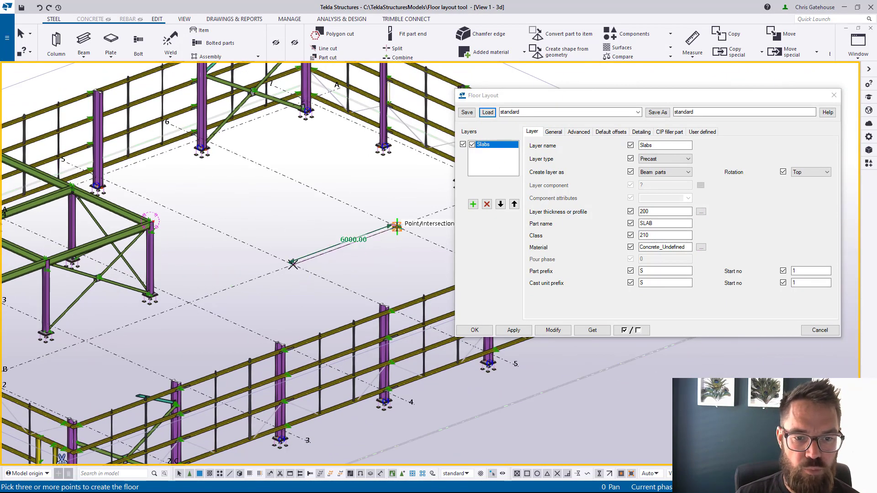
{"action": "left_click", "coordinate": [397, 226]}
{"action": "left_click", "coordinate": [201, 139]}
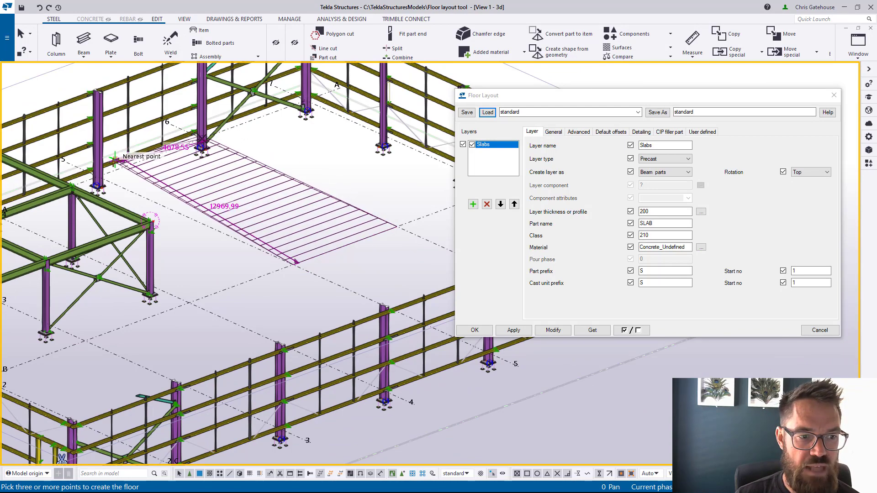
{"action": "left_click", "coordinate": [97, 178]}
{"action": "scroll", "coordinate": [98, 178], "scroll_direction": "down", "scroll_amount": 1}
{"action": "middle_click", "coordinate": [119, 182]}
- Interrupt the floor command and select the newly created slab floor layout
{"action": "scroll", "coordinate": [278, 246], "scroll_direction": "up", "scroll_amount": 6}
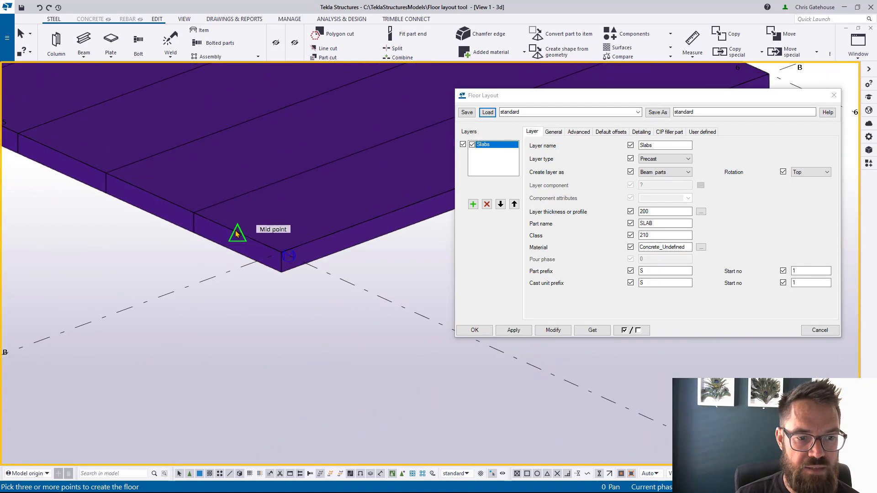
{"action": "scroll", "coordinate": [247, 255], "scroll_direction": "up", "scroll_amount": 2}
{"action": "right_click", "coordinate": [273, 283]}
{"action": "left_click", "coordinate": [279, 289]}
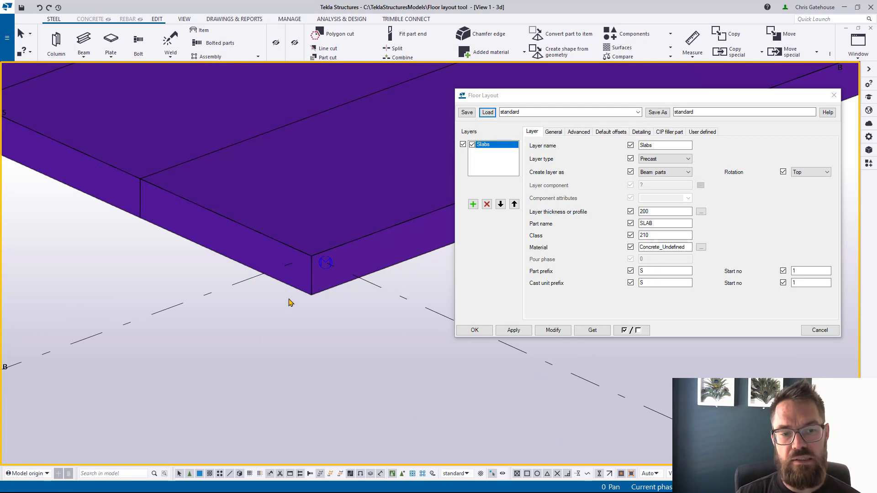
{"action": "middle_click_drag", "start_coordinate": [288, 298], "coordinate": [288, 320]}
{"action": "left_click", "coordinate": [307, 308]}
{"action": "scroll", "coordinate": [201, 239], "scroll_direction": "down", "scroll_amount": 4}
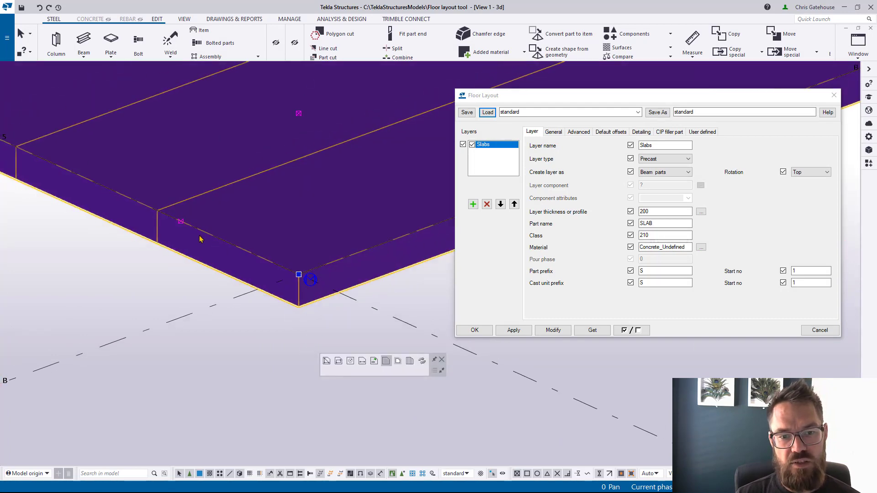
- Add a 50 mm SCREED layer to the floor layout and apply it
{"action": "middle_click_drag", "start_coordinate": [142, 242], "coordinate": [289, 336]}
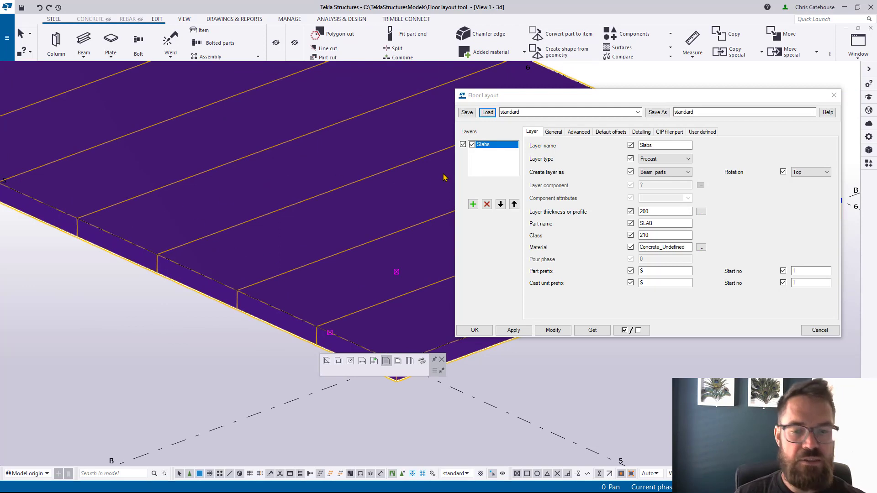
{"action": "left_click", "coordinate": [473, 204]}
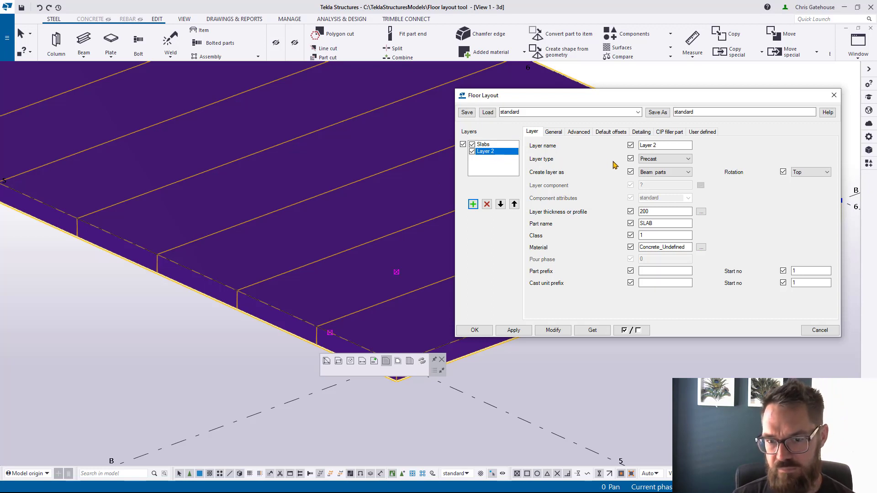
{"action": "left_click", "coordinate": [654, 214]}
{"action": "left_click_drag", "start_coordinate": [654, 213], "coordinate": [626, 211]}
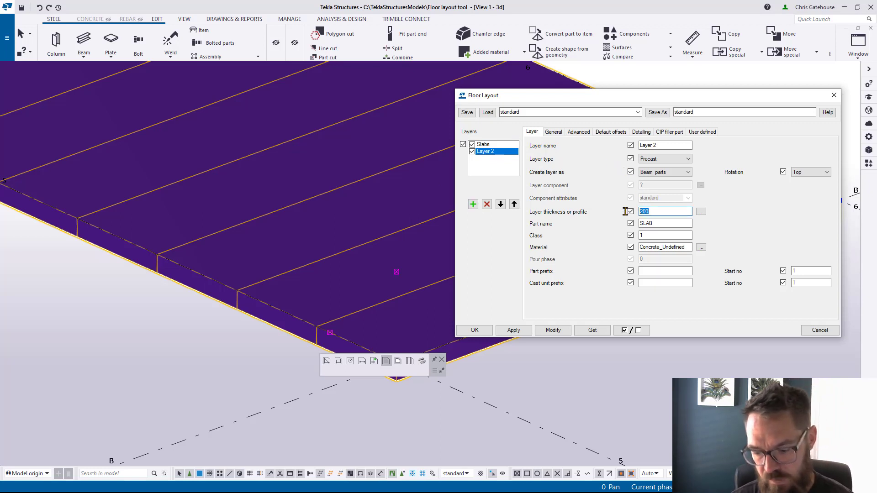
{"action": "type", "text": "50"}
{"action": "key", "text": "Tab"}
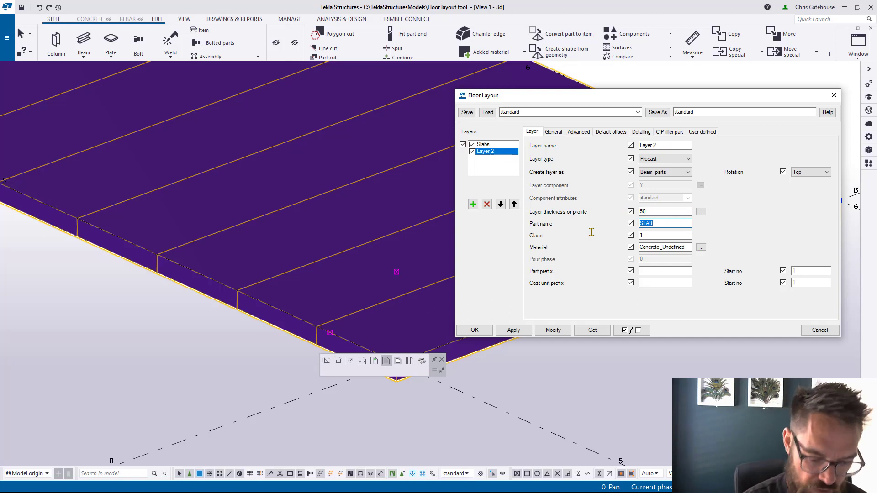
{"action": "type", "text": "SCREED"}
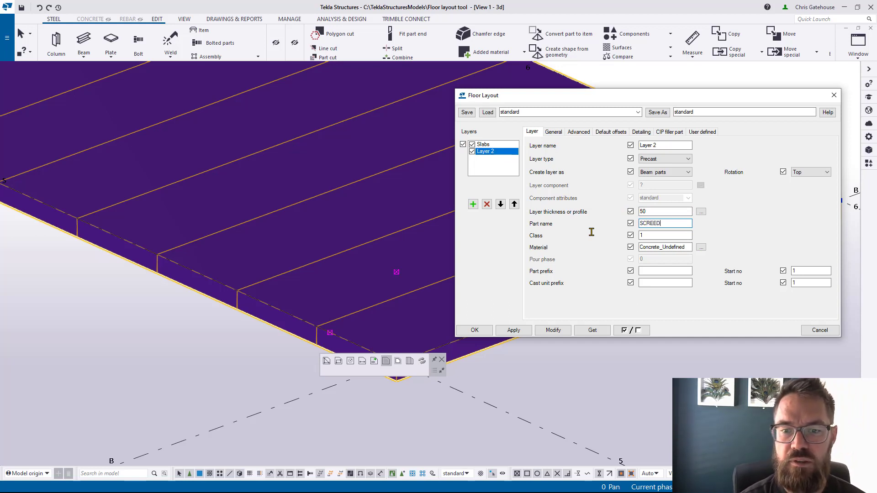
{"action": "left_click", "coordinate": [554, 330]}
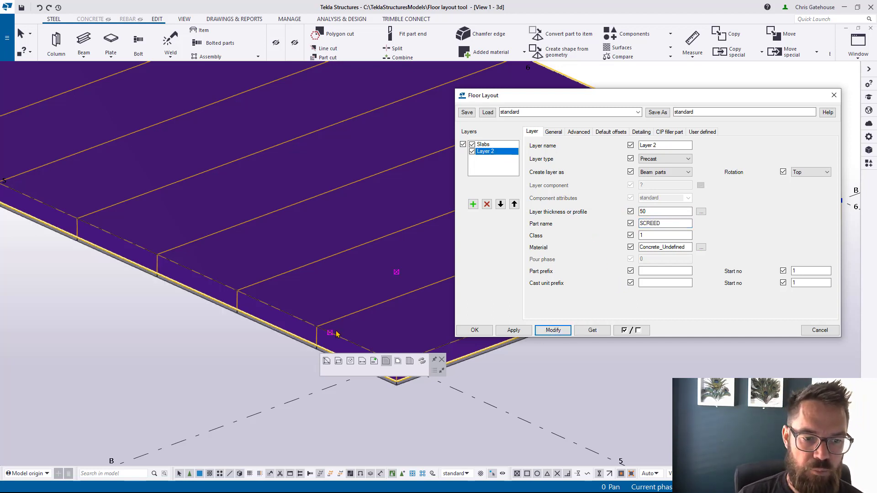
- Set the General depth position so layers sit above the picked points, and update the floor
{"action": "scroll", "coordinate": [322, 358], "scroll_direction": "up", "scroll_amount": 5}
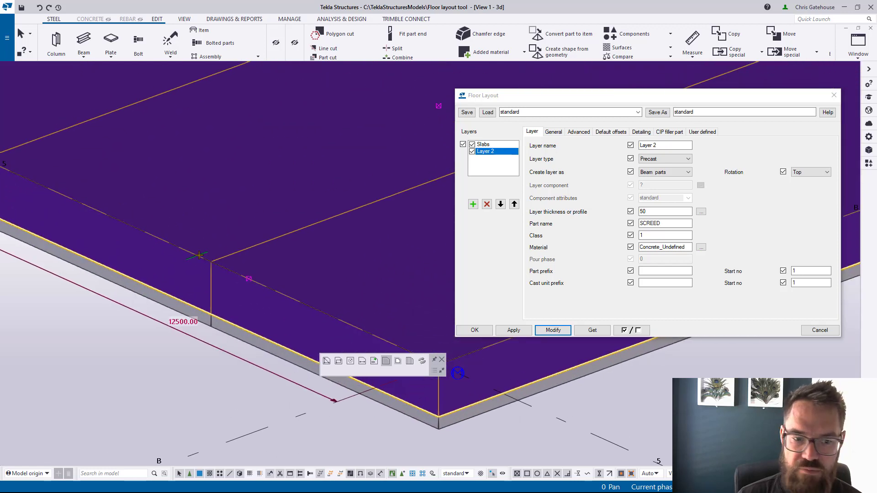
{"action": "left_click", "coordinate": [554, 132]}
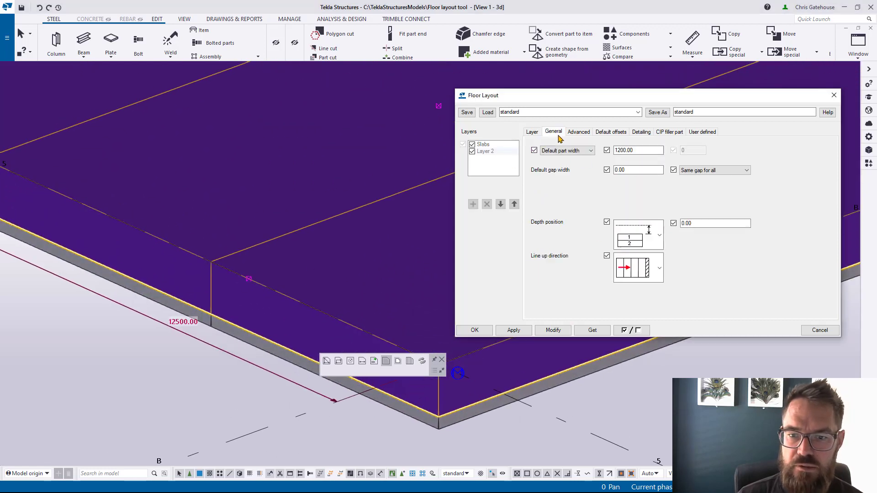
{"action": "left_click", "coordinate": [657, 241]}
{"action": "left_click", "coordinate": [630, 267]}
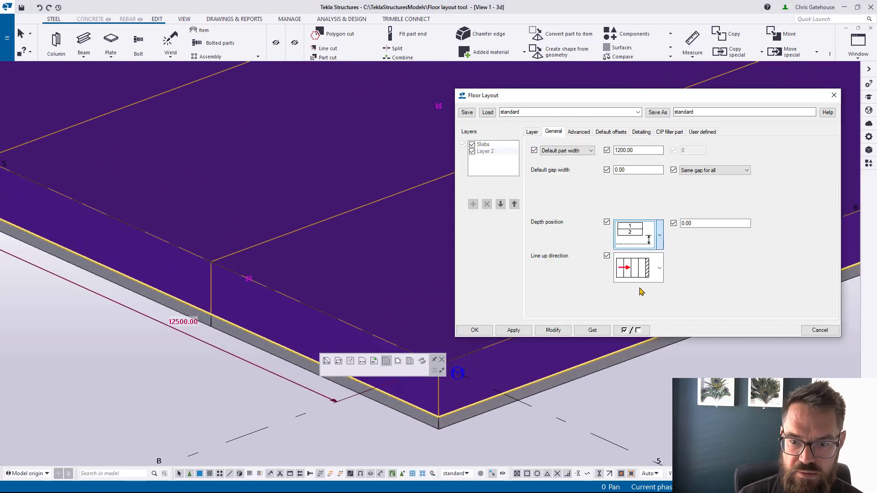
{"action": "left_click", "coordinate": [554, 329]}
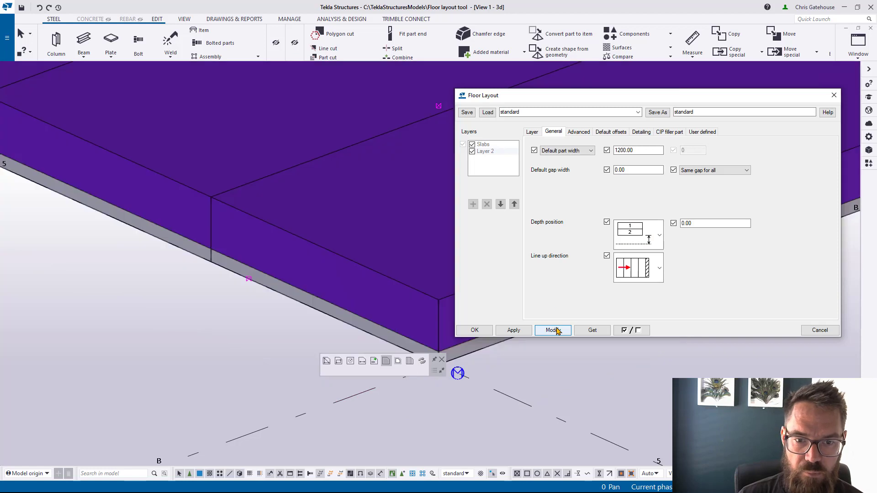
- Move Layer 2 above the Slabs layer and update the floor
{"action": "left_click", "coordinate": [487, 151]}
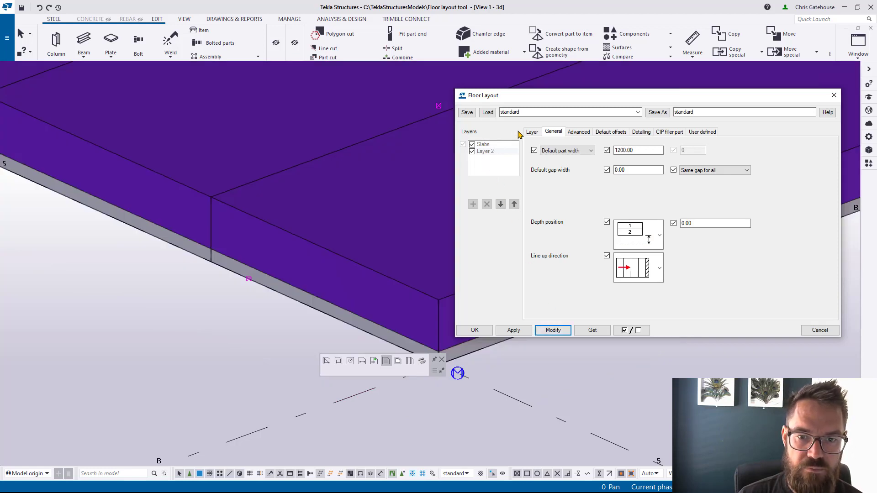
{"action": "left_click", "coordinate": [515, 204]}
{"action": "left_click", "coordinate": [553, 330]}
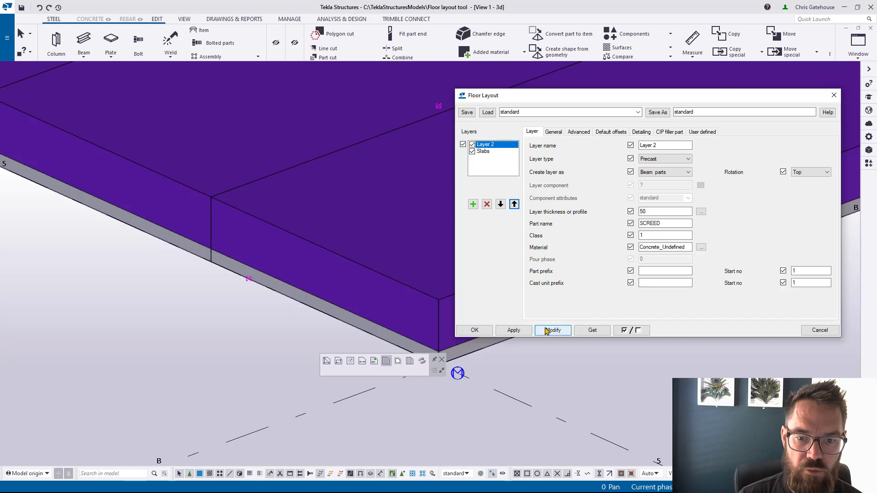
- Add a 10 mm Layer 3 at the top, update the floor and close the settings
{"action": "middle_click_drag", "start_coordinate": [176, 176], "coordinate": [96, 266]}
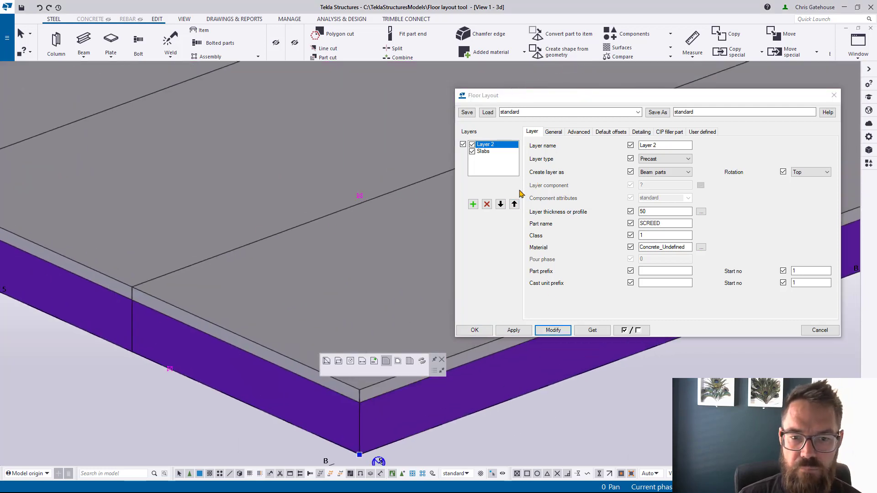
{"action": "left_click", "coordinate": [473, 204]}
{"action": "left_click", "coordinate": [514, 204]}
{"action": "left_click", "coordinate": [514, 205]}
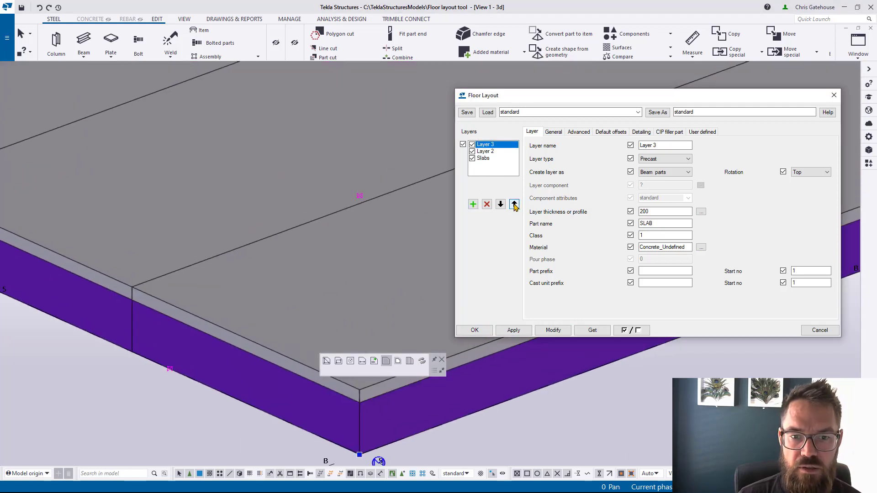
{"action": "left_click_drag", "start_coordinate": [666, 212], "coordinate": [576, 213]}
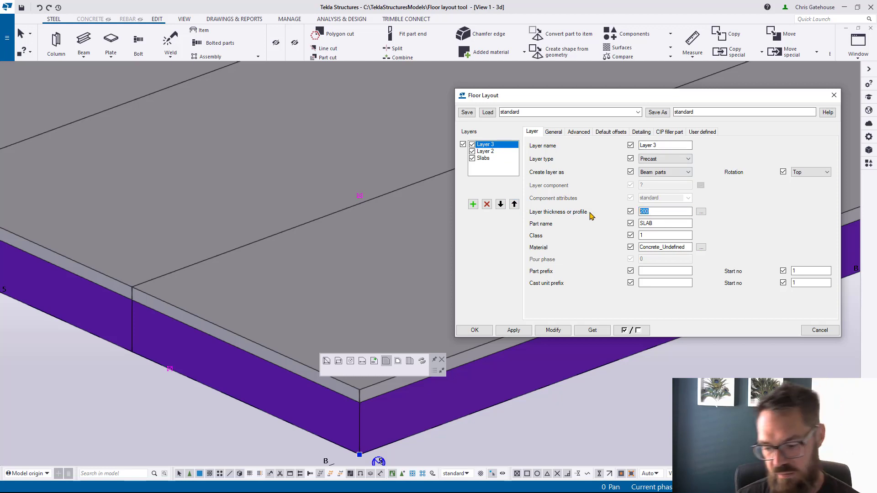
{"action": "type", "text": "10"}
{"action": "left_click", "coordinate": [552, 330]}
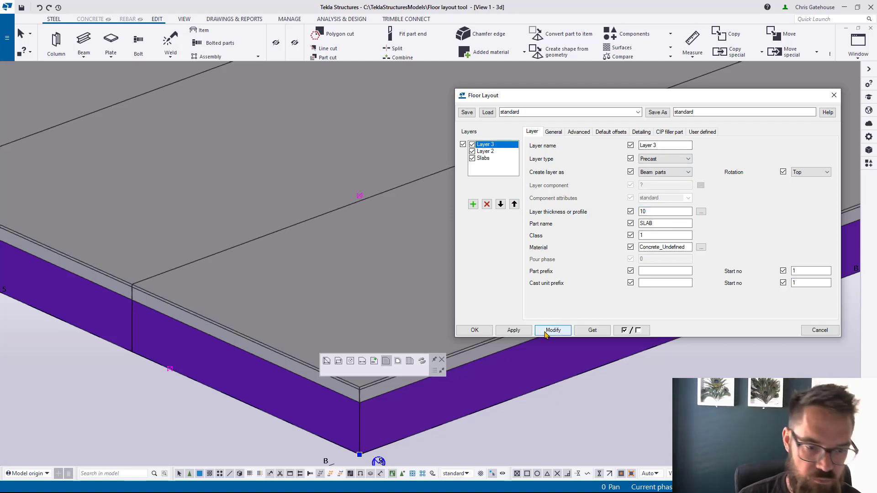
{"action": "left_click", "coordinate": [475, 330]}
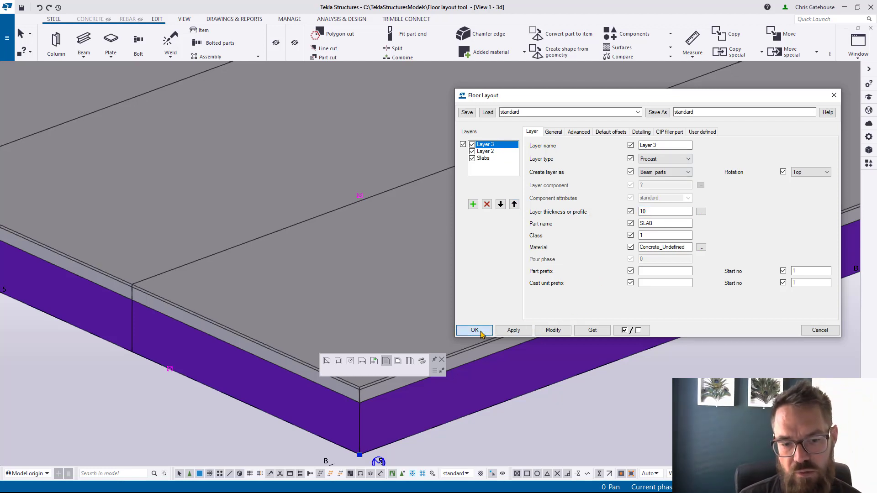
{"action": "scroll", "coordinate": [360, 287], "scroll_direction": "down", "scroll_amount": 3}
{"action": "middle_click_drag", "start_coordinate": [361, 287], "coordinate": [622, 372]}
{"action": "middle_click_drag", "start_coordinate": [179, 196], "coordinate": [420, 303]}
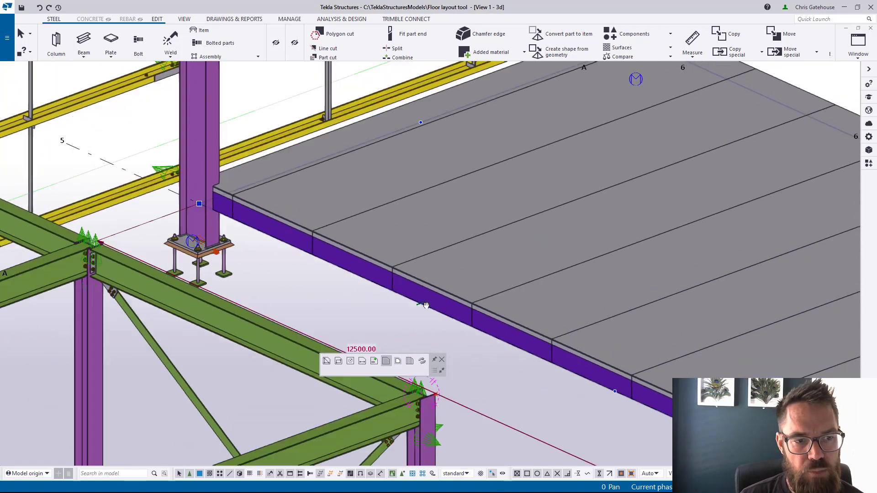
- Select the layered slab panels and delete them
{"action": "scroll", "coordinate": [261, 213], "scroll_direction": "up", "scroll_amount": 6}
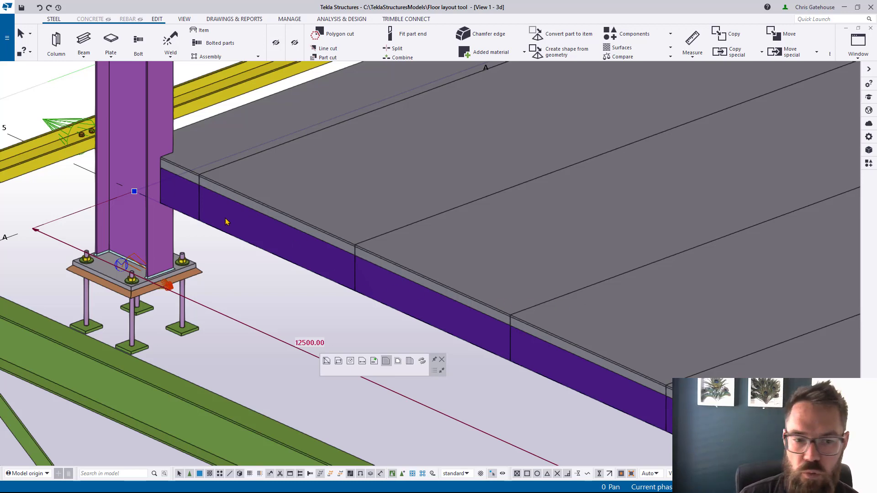
{"action": "scroll", "coordinate": [356, 216], "scroll_direction": "down", "scroll_amount": 2}
{"action": "middle_click_drag", "start_coordinate": [425, 156], "coordinate": [100, 71]}
{"action": "scroll", "coordinate": [663, 398], "scroll_direction": "down", "scroll_amount": 3}
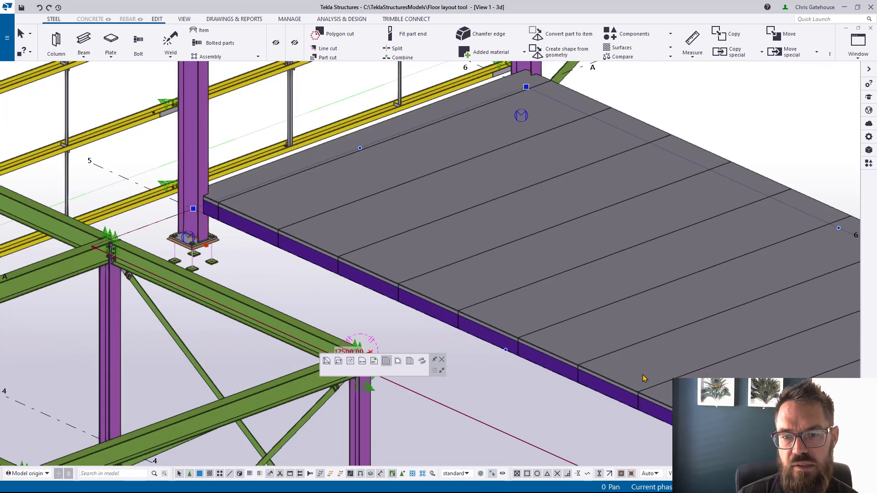
{"action": "middle_click_drag", "start_coordinate": [644, 378], "coordinate": [527, 312]}
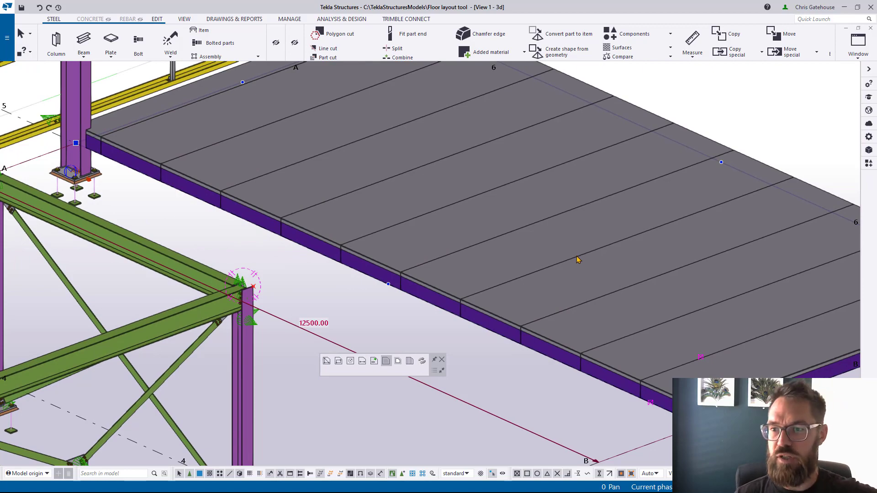
{"action": "left_click", "coordinate": [574, 270]}
{"action": "key", "text": "Delete"}
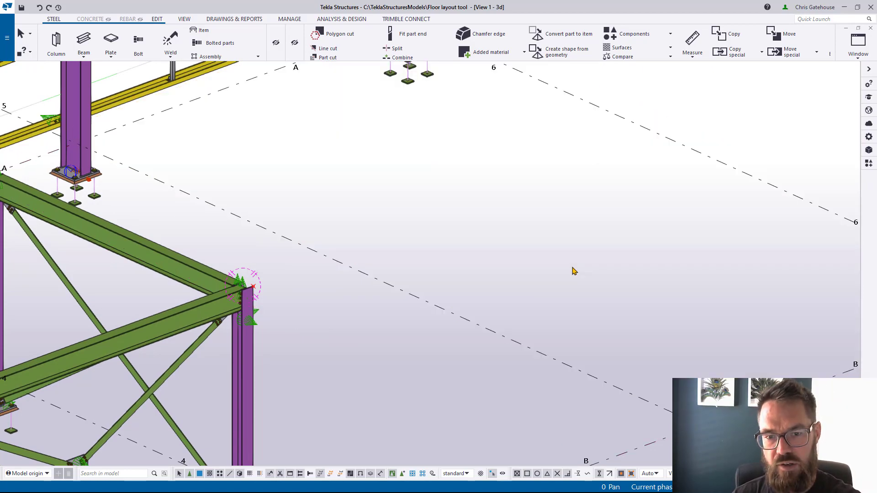
- Zoom out and reopen the Applications & components catalogue
{"action": "scroll", "coordinate": [577, 260], "scroll_direction": "down", "scroll_amount": 5}
{"action": "scroll", "coordinate": [585, 208], "scroll_direction": "up", "scroll_amount": 5}
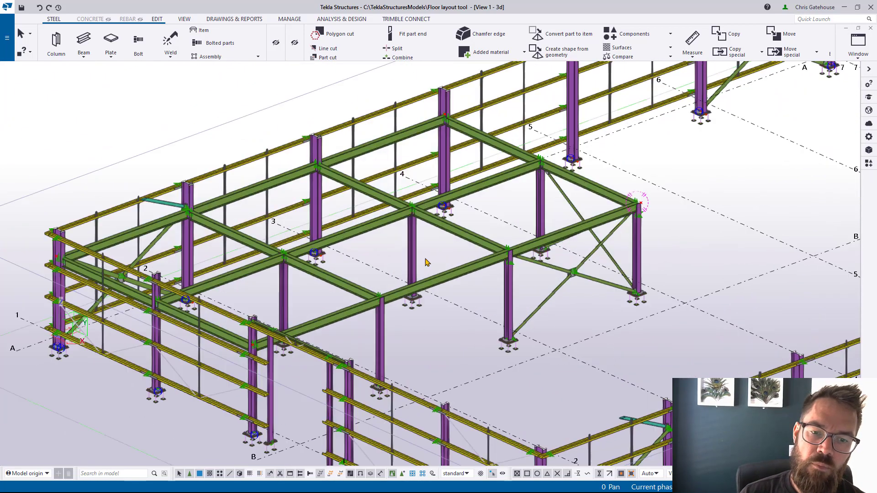
{"action": "left_click", "coordinate": [869, 165]}
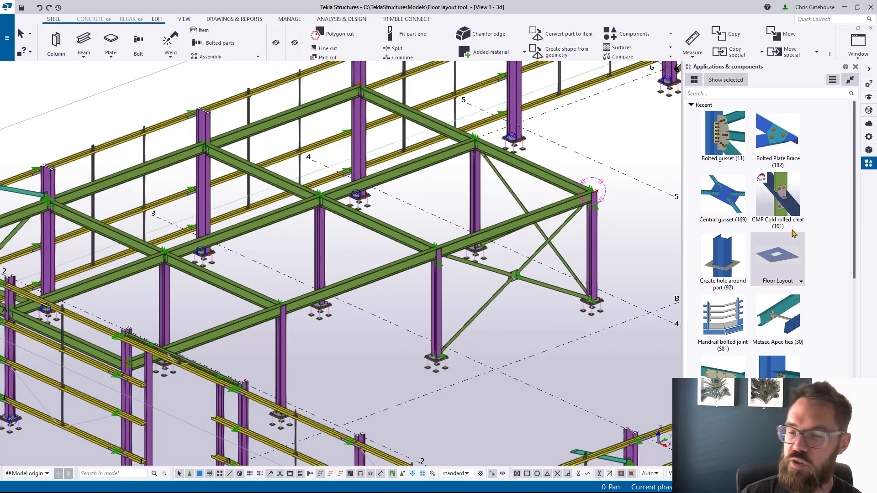
- Start Floor Layout and load the saved Decking attribute set (RIBDECK-80 DECK_SHEET, S275)
{"action": "double_click", "coordinate": [790, 255]}
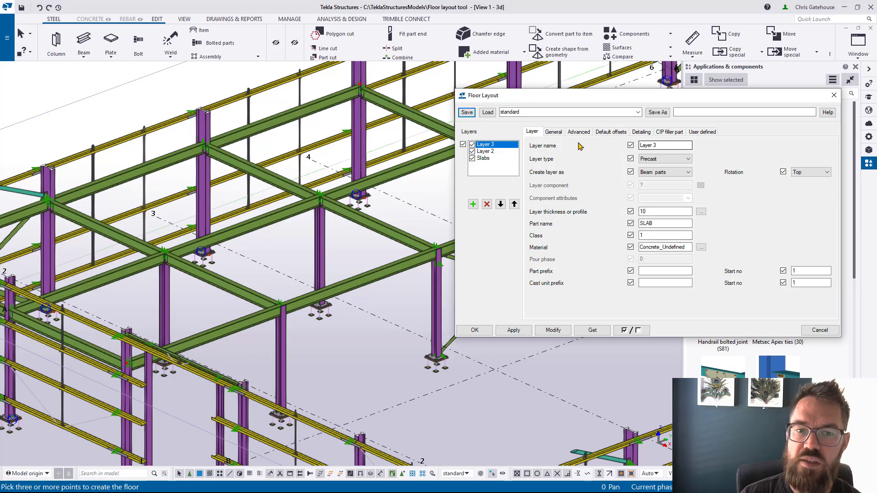
{"action": "double_click", "coordinate": [525, 111]}
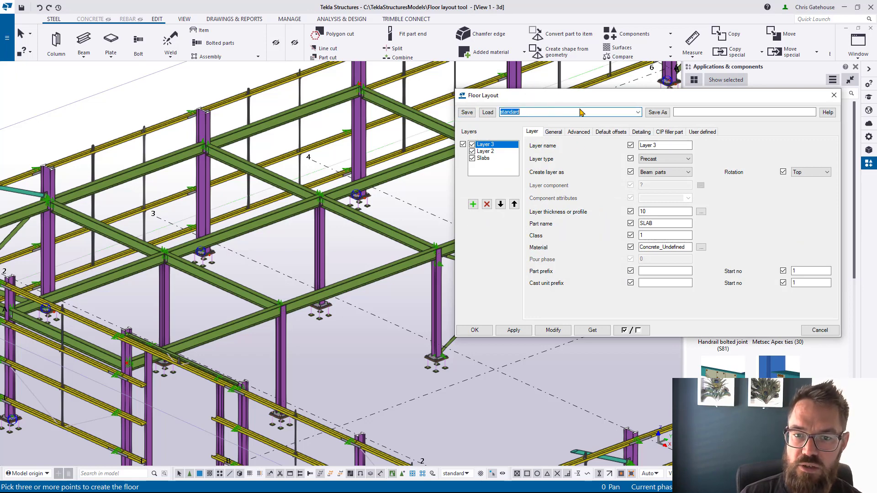
{"action": "left_click", "coordinate": [637, 112]}
{"action": "left_click", "coordinate": [590, 122]}
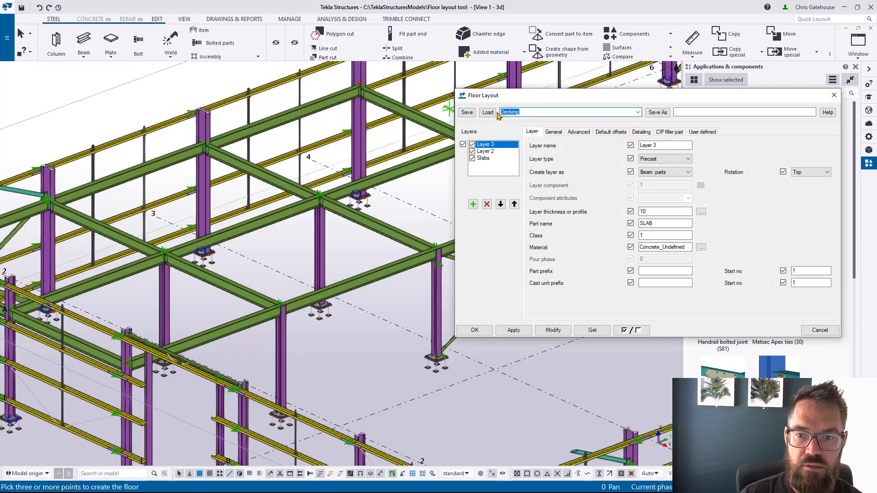
{"action": "left_click", "coordinate": [493, 113]}
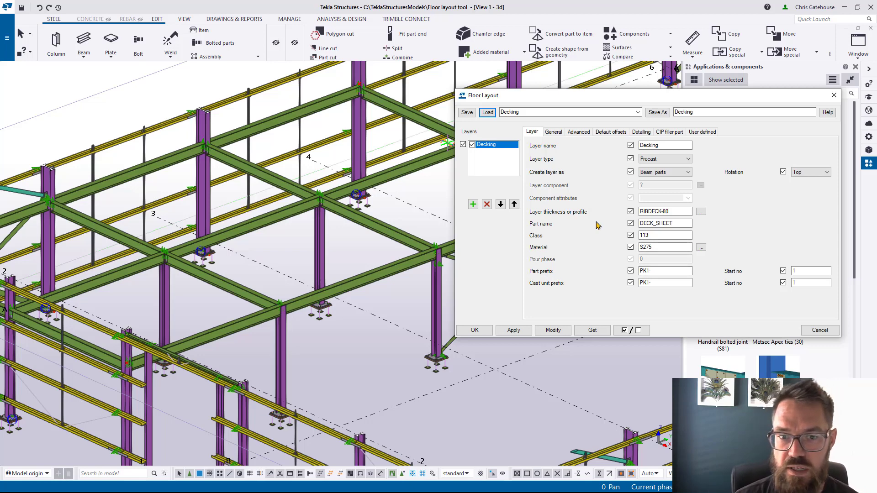
- Review the -16.50 default gap on General, then the Advanced, offsets, detailing, filler and user-defined tabs
{"action": "left_click", "coordinate": [553, 132]}
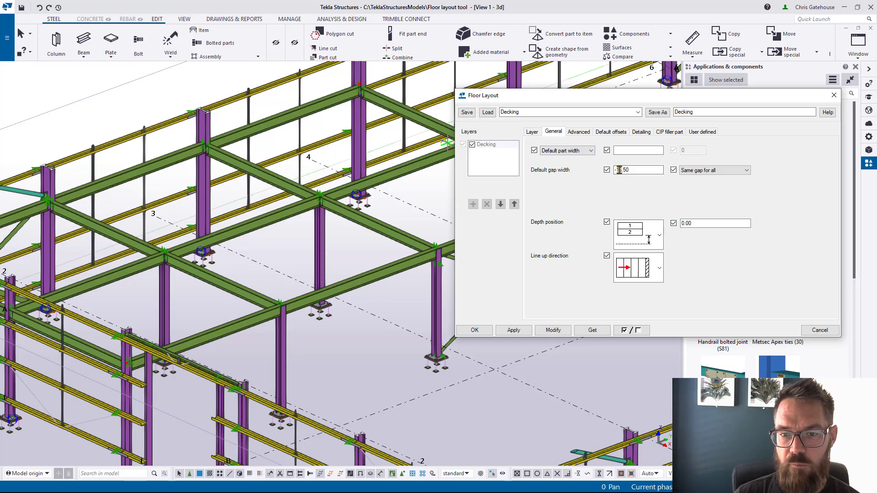
{"action": "left_click", "coordinate": [639, 170]}
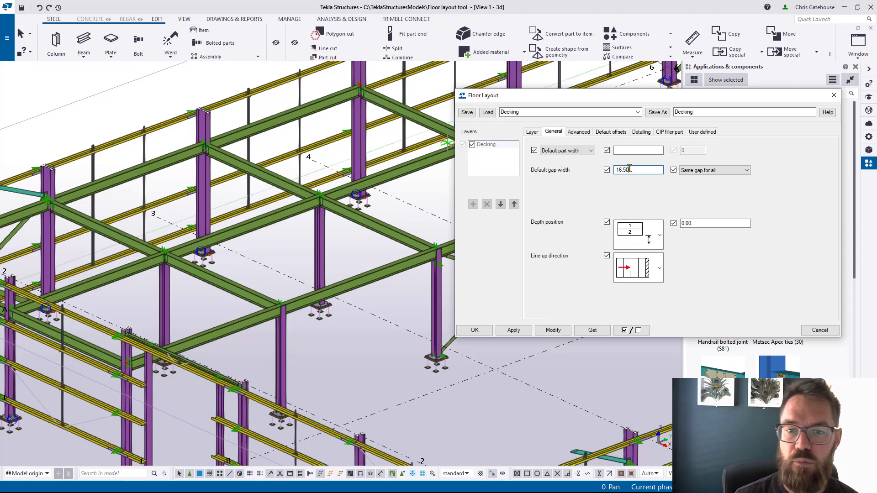
{"action": "left_click", "coordinate": [579, 133]}
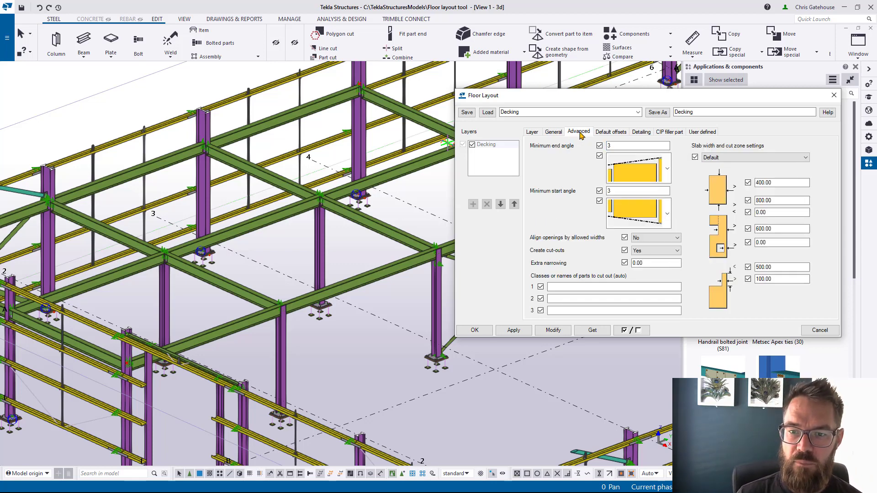
{"action": "left_click", "coordinate": [618, 136]}
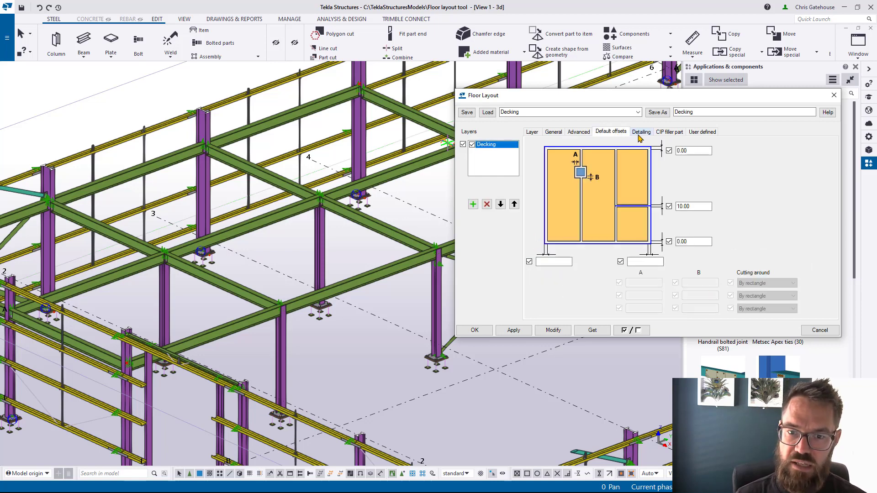
{"action": "left_click", "coordinate": [641, 133]}
{"action": "left_click", "coordinate": [670, 133]}
{"action": "left_click", "coordinate": [702, 132]}
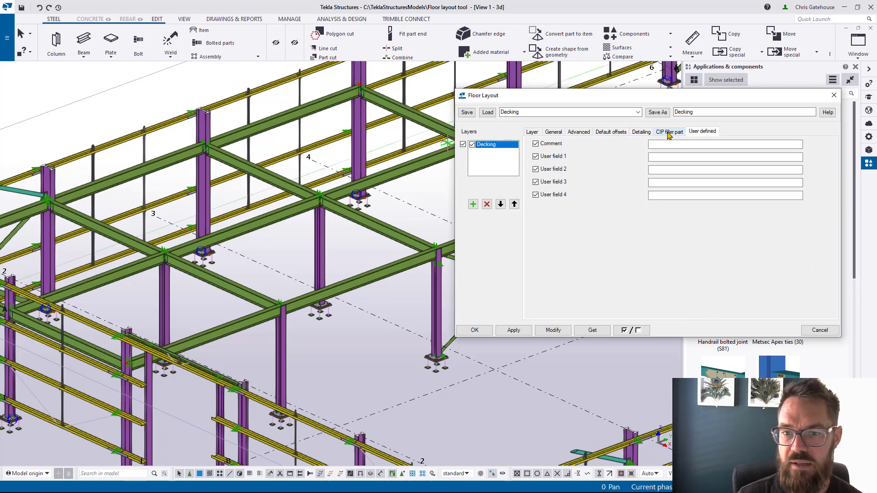
- Recheck the detailing, offsets and advanced tabs, then apply the Decking settings from the Layer tab
{"action": "left_click", "coordinate": [641, 132]}
{"action": "left_click", "coordinate": [611, 132]}
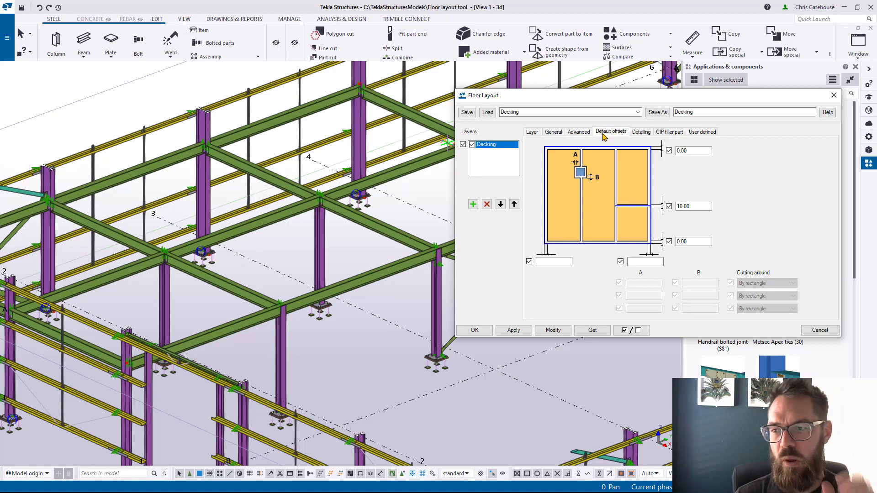
{"action": "left_click", "coordinate": [584, 135]}
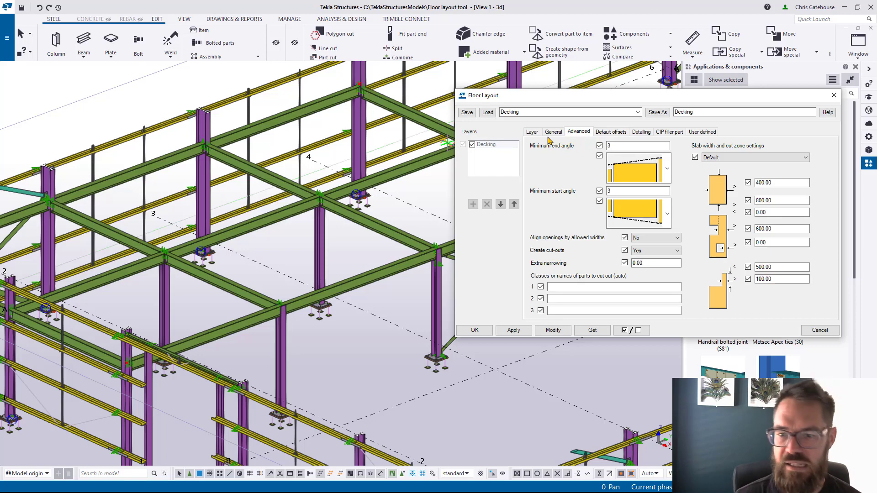
{"action": "left_click", "coordinate": [534, 133]}
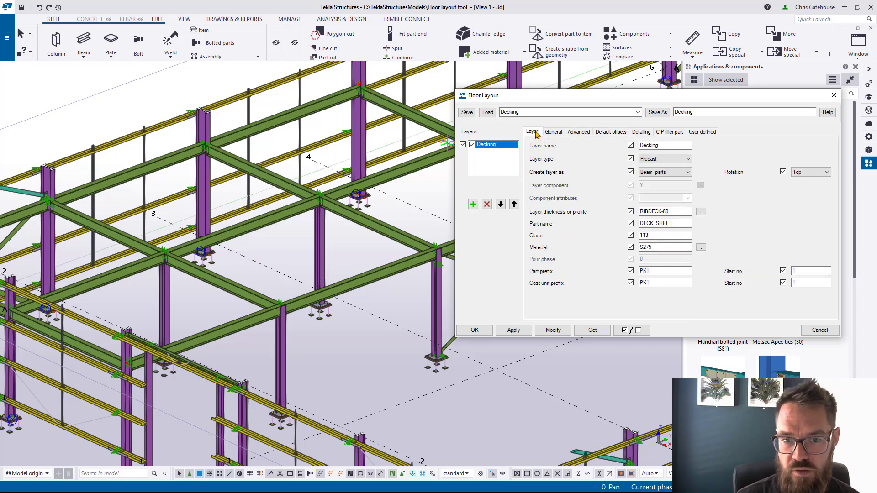
{"action": "left_click", "coordinate": [507, 330]}
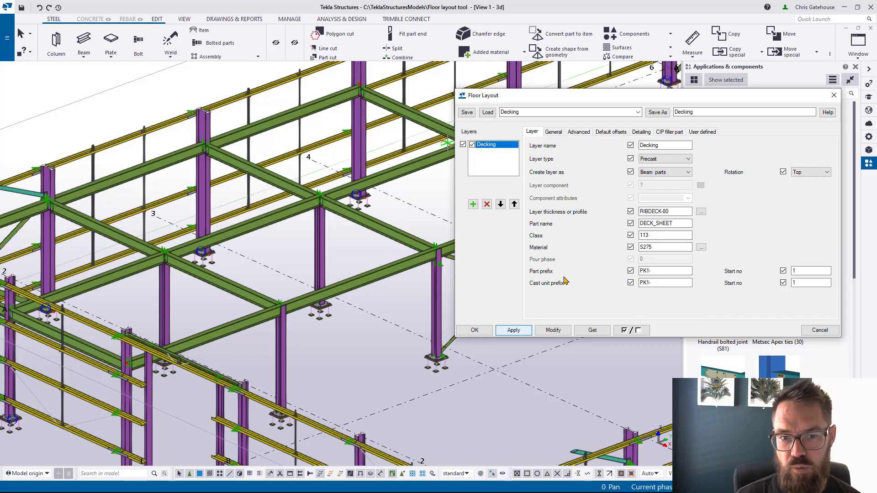
- Pick the first two floor corners at the column tops
{"action": "key", "text": "Escape"}
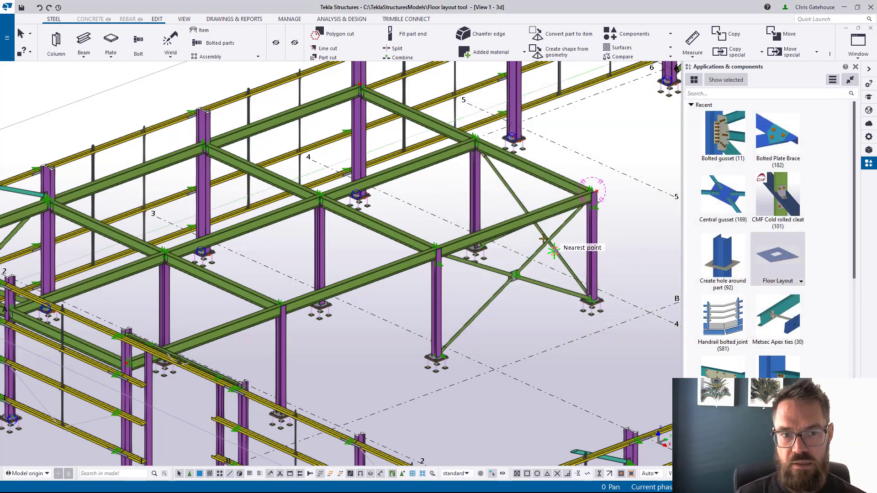
{"action": "scroll", "coordinate": [543, 249], "scroll_direction": "down", "scroll_amount": 1}
{"action": "scroll", "coordinate": [389, 113], "scroll_direction": "up", "scroll_amount": 4}
{"action": "left_click", "coordinate": [387, 111]}
{"action": "scroll", "coordinate": [393, 109], "scroll_direction": "down", "scroll_amount": 3}
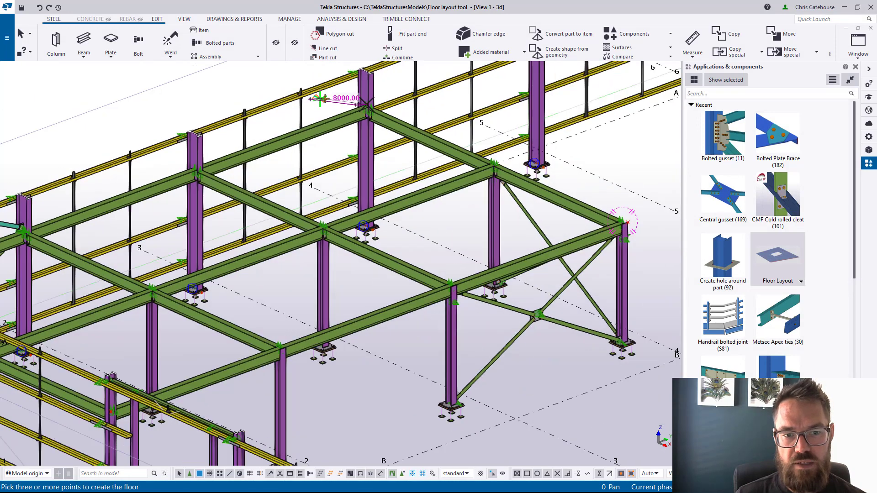
{"action": "scroll", "coordinate": [637, 220], "scroll_direction": "up", "scroll_amount": 3}
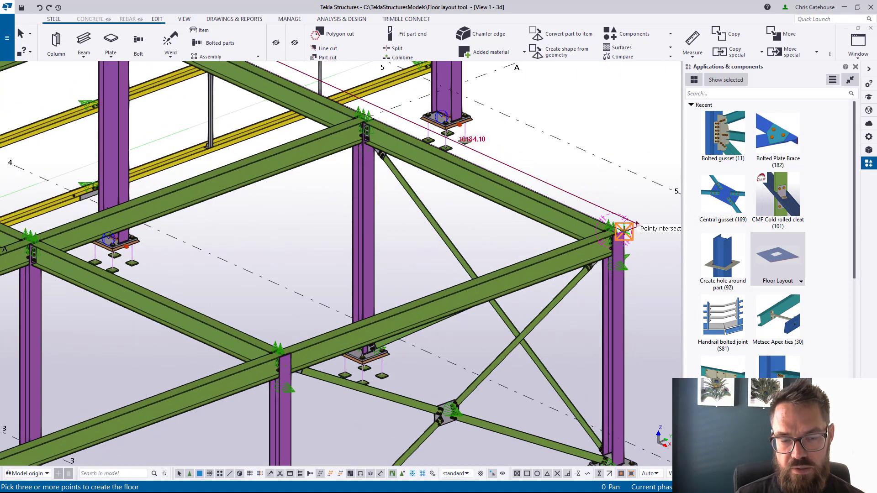
{"action": "left_click", "coordinate": [624, 231]}
- Pick the remaining two column corners and finish the outline to create the RIBDECK-80 decking
{"action": "scroll", "coordinate": [612, 237], "scroll_direction": "down", "scroll_amount": 2}
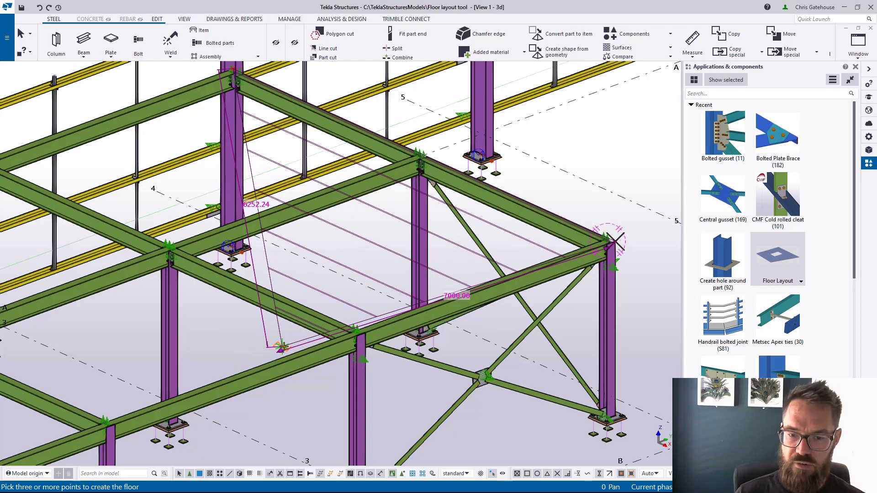
{"action": "scroll", "coordinate": [282, 346], "scroll_direction": "down", "scroll_amount": 4}
{"action": "scroll", "coordinate": [250, 303], "scroll_direction": "up", "scroll_amount": 5}
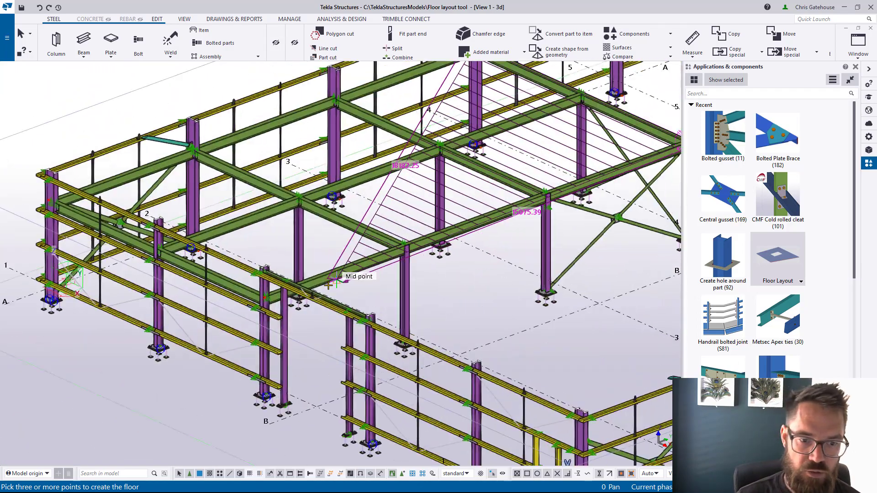
{"action": "left_click", "coordinate": [249, 303]}
{"action": "scroll", "coordinate": [388, 289], "scroll_direction": "down", "scroll_amount": 3}
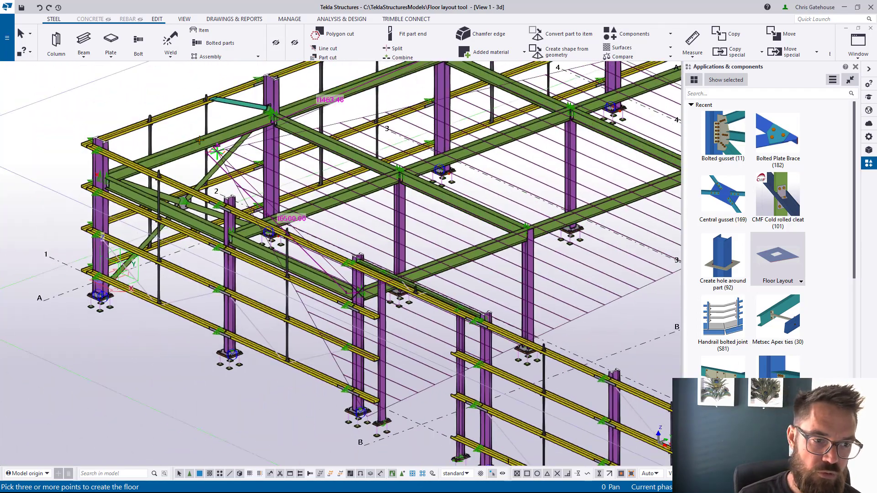
{"action": "scroll", "coordinate": [133, 182], "scroll_direction": "up", "scroll_amount": 3}
{"action": "left_click", "coordinate": [58, 202]}
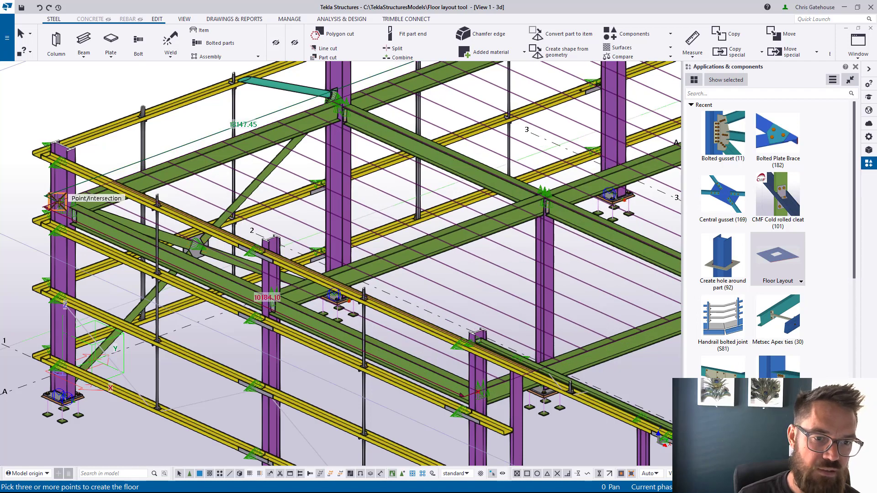
{"action": "middle_click", "coordinate": [215, 118]}
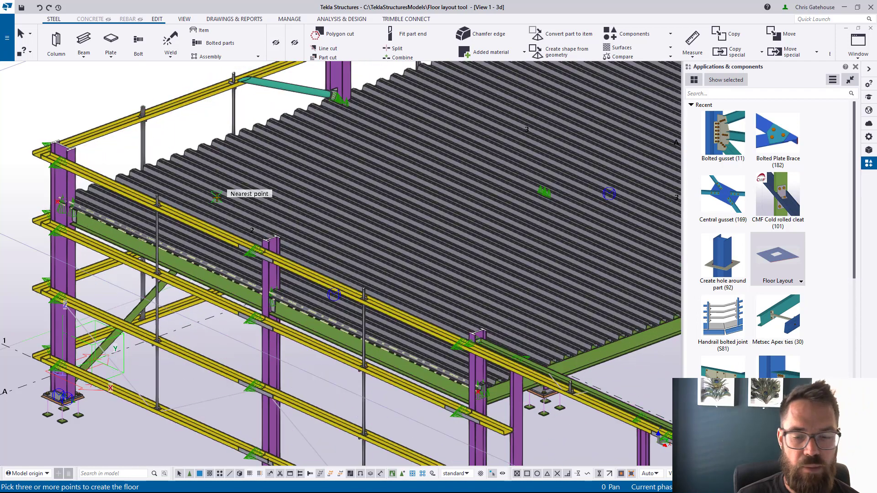
- Interrupt the floor-creation command
{"action": "scroll", "coordinate": [109, 196], "scroll_direction": "down", "scroll_amount": 3}
{"action": "scroll", "coordinate": [440, 262], "scroll_direction": "up", "scroll_amount": 3}
{"action": "right_click", "coordinate": [502, 217]}
{"action": "left_click", "coordinate": [526, 224]}
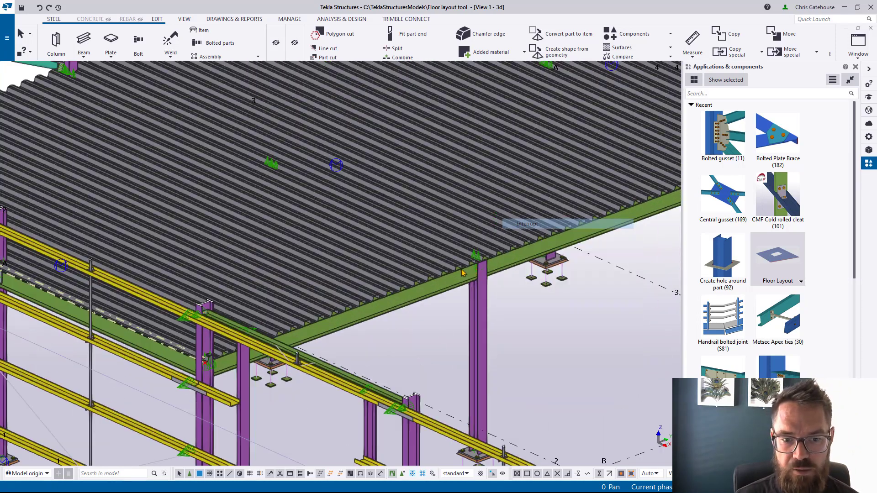
- Zoom and orbit around the deck to inspect the ribs end-on beside the columns
{"action": "scroll", "coordinate": [429, 281], "scroll_direction": "up", "scroll_amount": 2}
{"action": "scroll", "coordinate": [431, 281], "scroll_direction": "up", "scroll_amount": 8}
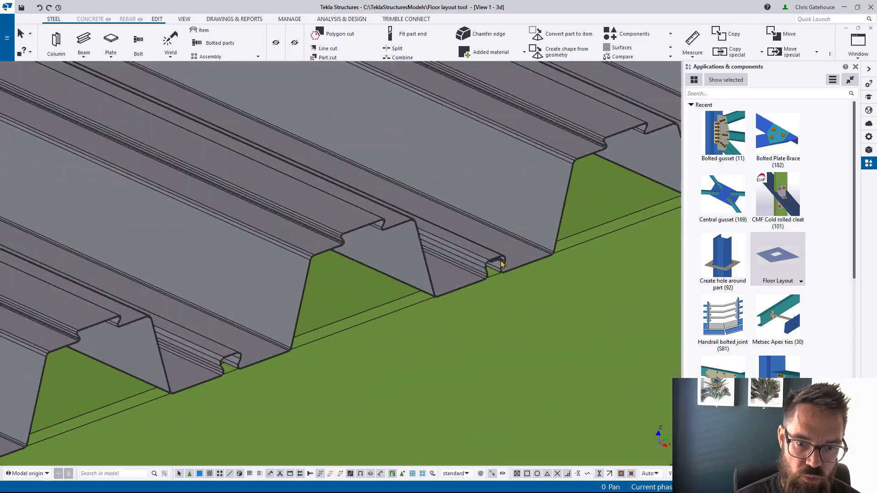
{"action": "scroll", "coordinate": [499, 263], "scroll_direction": "up", "scroll_amount": 8}
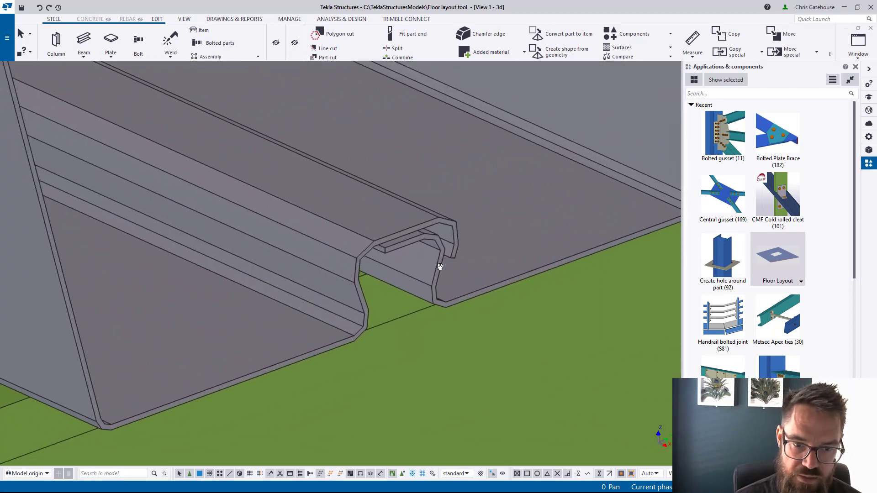
{"action": "mouse_move", "coordinate": [413, 242]}
{"action": "middle_mouse_down", "text": "ctrl"}
{"action": "mouse_move", "coordinate": [376, 249]}
{"action": "mouse_move", "coordinate": [349, 208]}
{"action": "middle_mouse_up", "text": "ctrl"}
{"action": "scroll", "coordinate": [436, 234], "scroll_direction": "down", "scroll_amount": 2}
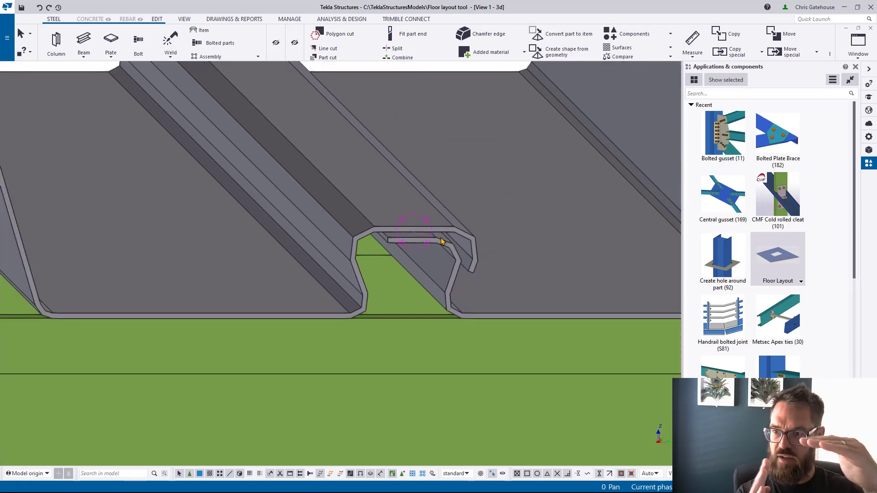
{"action": "scroll", "coordinate": [440, 242], "scroll_direction": "down", "scroll_amount": 4}
{"action": "middle_click_drag", "start_coordinate": [441, 242], "coordinate": [433, 251], "text": "ctrl"}
{"action": "scroll", "coordinate": [365, 225], "scroll_direction": "down", "scroll_amount": 5}
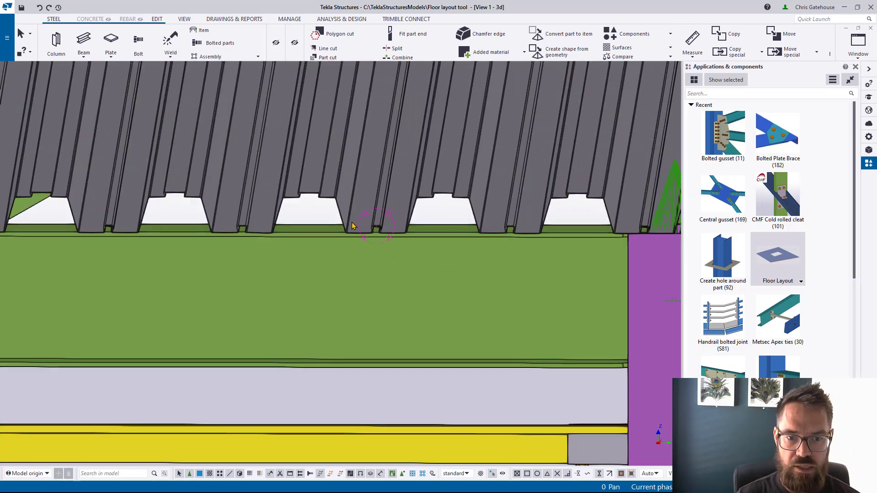
{"action": "middle_click_drag", "start_coordinate": [366, 228], "coordinate": [238, 267], "text": "ctrl"}
{"action": "scroll", "coordinate": [359, 236], "scroll_direction": "up", "scroll_amount": 6}
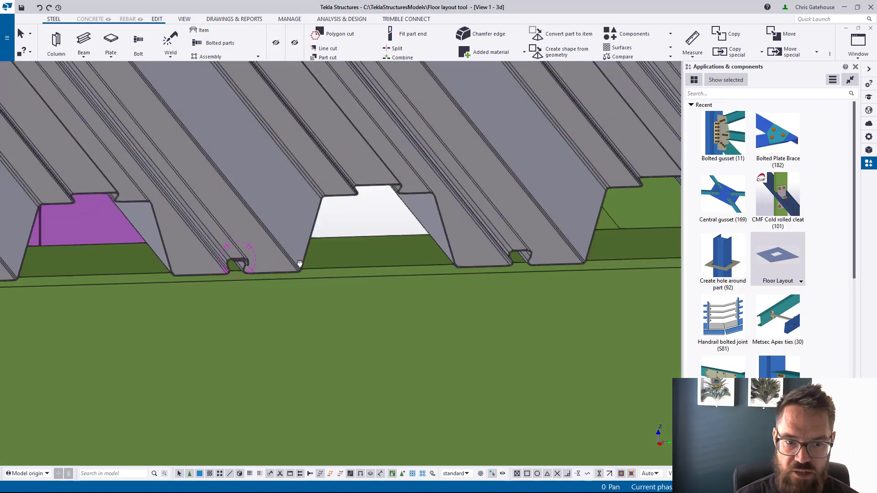
{"action": "middle_click_drag", "start_coordinate": [677, 227], "coordinate": [266, 286]}
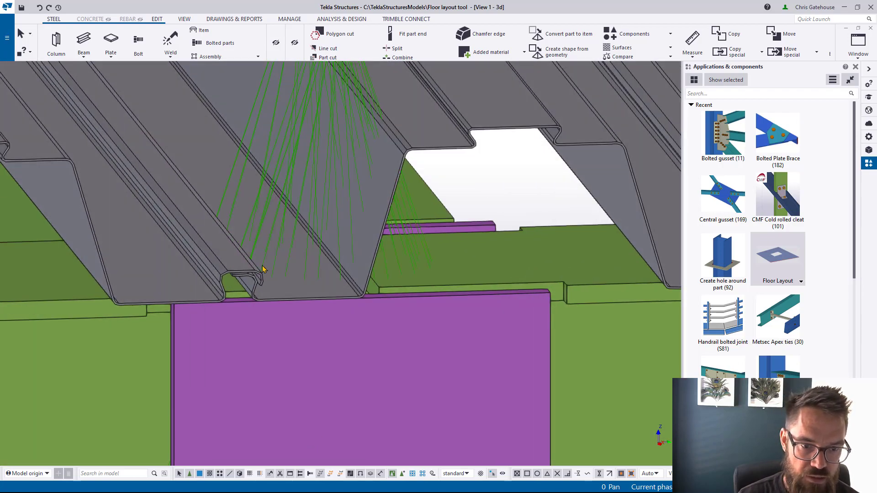
{"action": "scroll", "coordinate": [262, 270], "scroll_direction": "down", "scroll_amount": 5}
{"action": "middle_click_drag", "start_coordinate": [525, 263], "coordinate": [127, 303]}
{"action": "scroll", "coordinate": [264, 277], "scroll_direction": "up", "scroll_amount": 5}
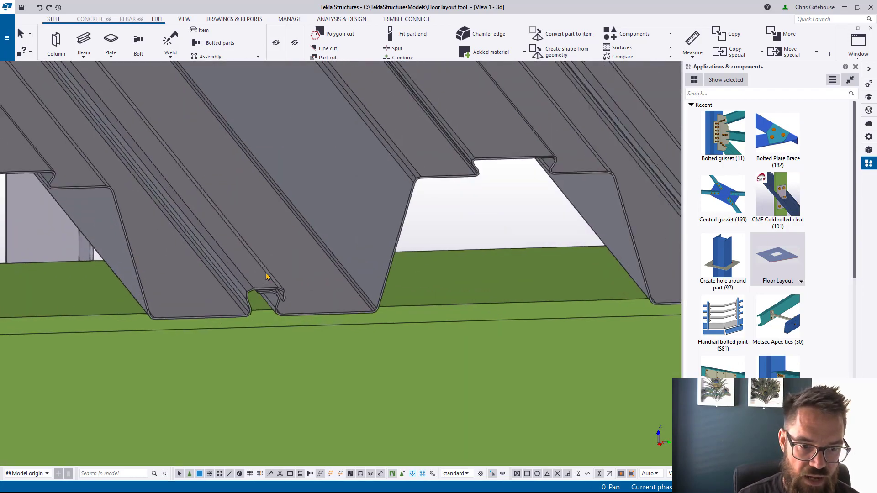
{"action": "scroll", "coordinate": [411, 293], "scroll_direction": "down", "scroll_amount": 10}
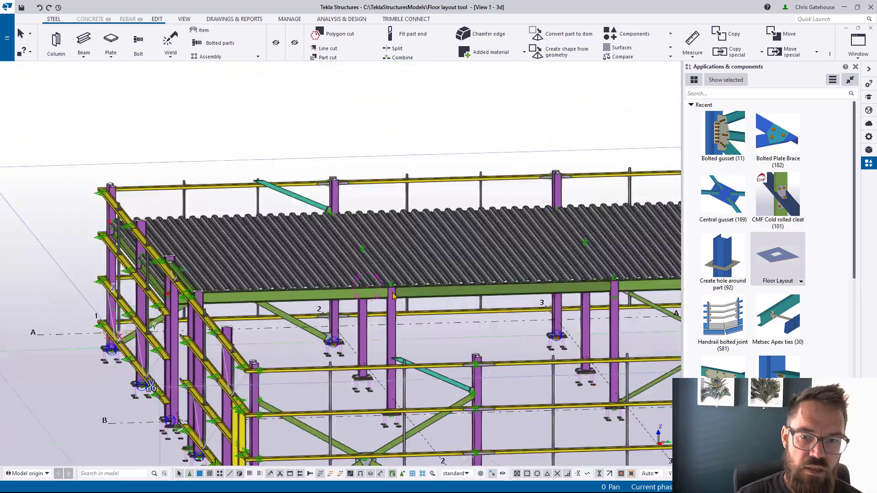
{"action": "middle_click_drag", "start_coordinate": [367, 287], "coordinate": [397, 263], "text": "ctrl"}
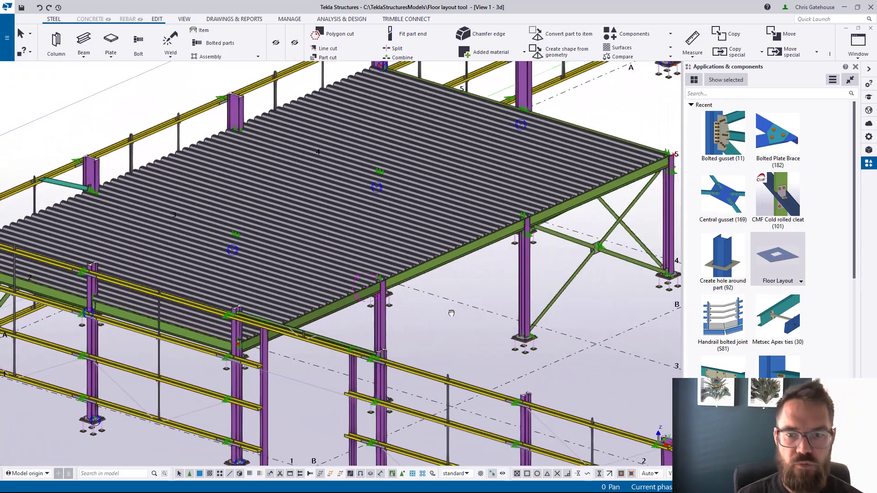
{"action": "scroll", "coordinate": [397, 263], "scroll_direction": "up", "scroll_amount": 10}
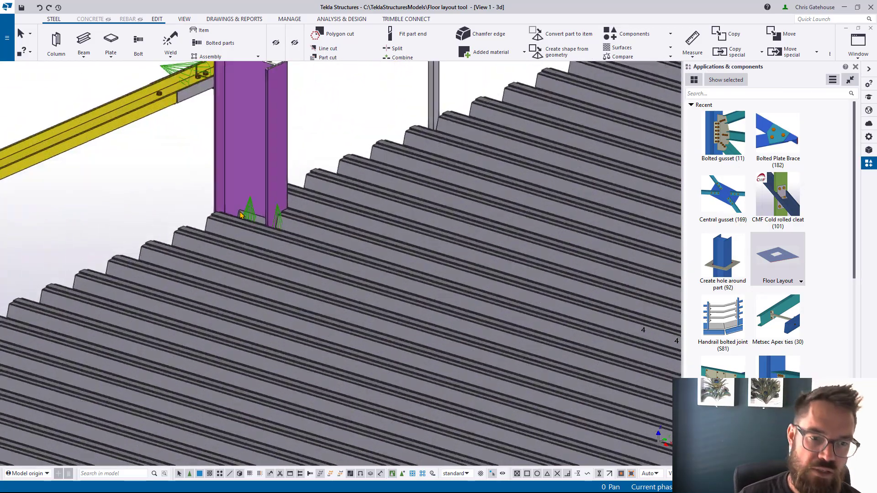
{"action": "scroll", "coordinate": [292, 229], "scroll_direction": "down", "scroll_amount": 4}
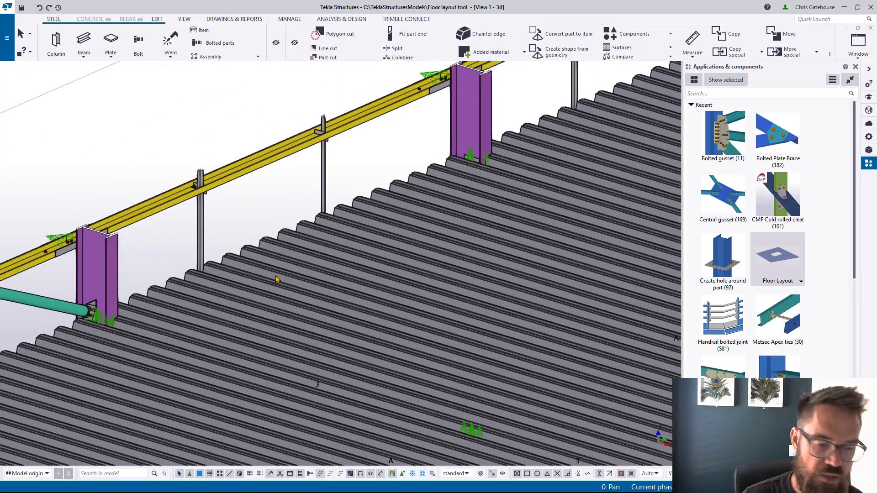
{"action": "middle_click_drag", "start_coordinate": [277, 279], "coordinate": [105, 241]}
- Close the components panel and restore the 3D view beside the Plan @ +3,000 view
{"action": "left_click", "coordinate": [856, 67]}
{"action": "left_click", "coordinate": [858, 29]}
{"action": "scroll", "coordinate": [105, 241], "scroll_direction": "up", "scroll_amount": 6}
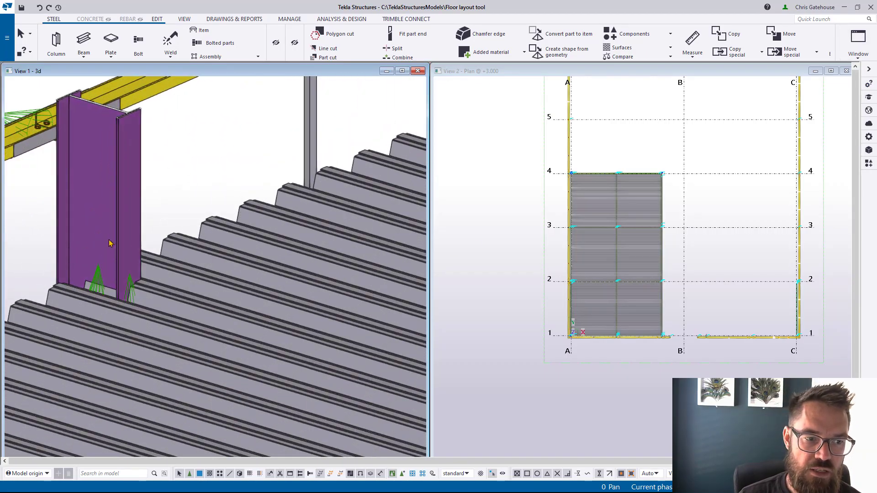
- Reopen the Applications & components catalogue and search it for 'hole'
{"action": "scroll", "coordinate": [580, 234], "scroll_direction": "up", "scroll_amount": 2}
{"action": "scroll", "coordinate": [580, 234], "scroll_direction": "up", "scroll_amount": 8}
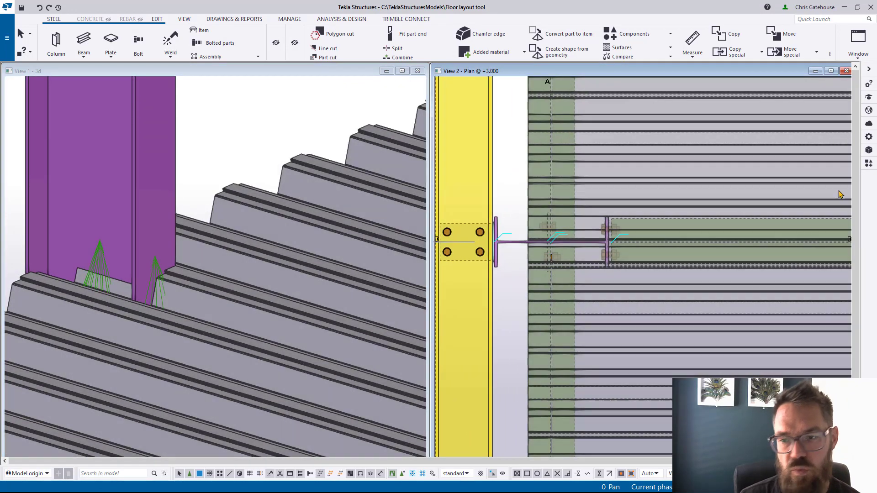
{"action": "left_click", "coordinate": [869, 163]}
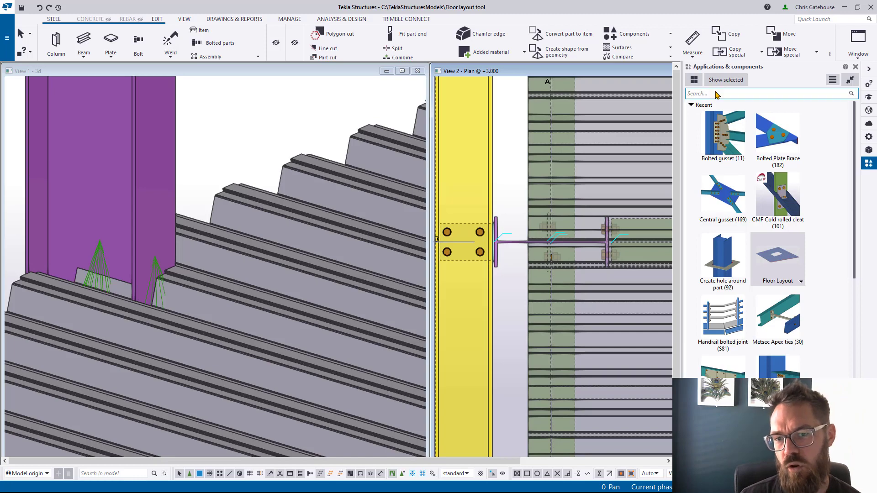
{"action": "left_click", "coordinate": [691, 105]}
{"action": "left_click", "coordinate": [691, 106]}
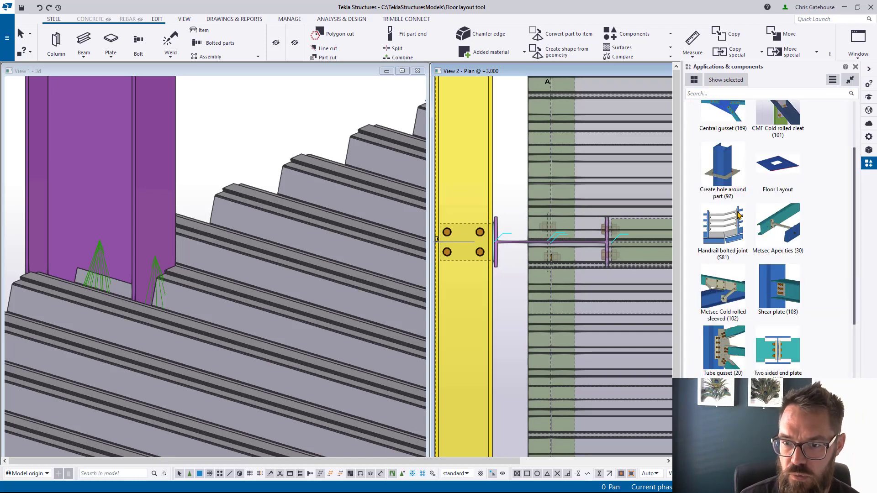
{"action": "scroll", "coordinate": [738, 214], "scroll_direction": "up", "scroll_amount": 2}
{"action": "left_click", "coordinate": [733, 94]}
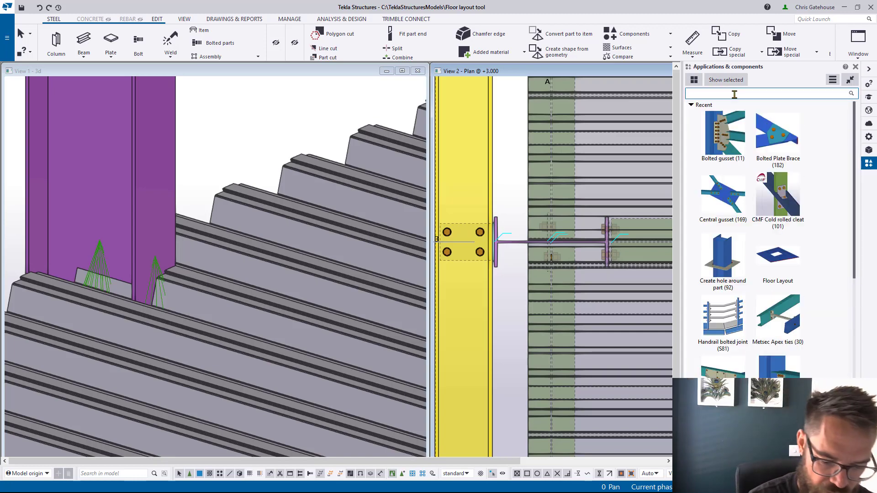
{"action": "type", "text": "hole"}
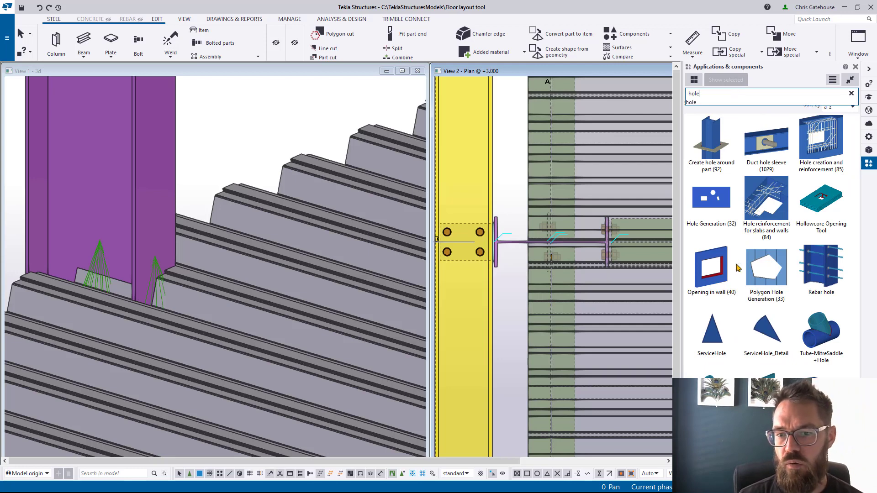
- Cut holes in the floor deck around two columns with Create hole around part (92)
{"action": "left_click", "coordinate": [717, 152]}
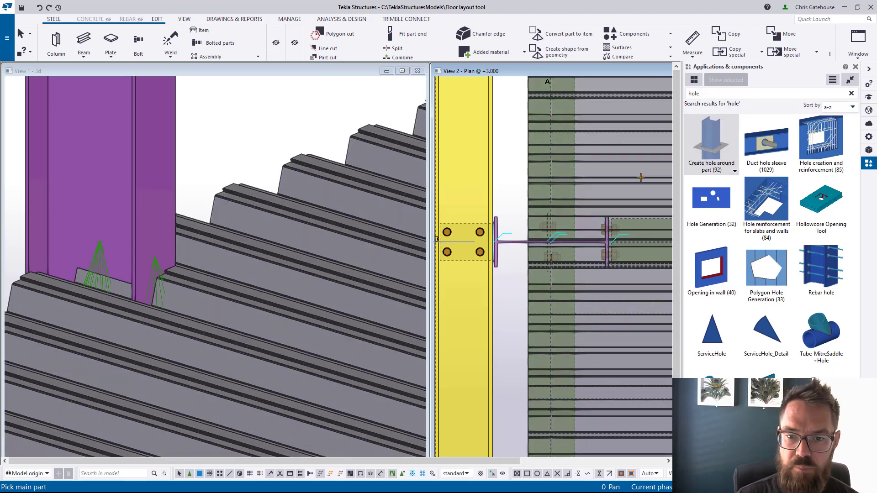
{"action": "left_click", "coordinate": [641, 182]}
{"action": "left_click", "coordinate": [501, 226]}
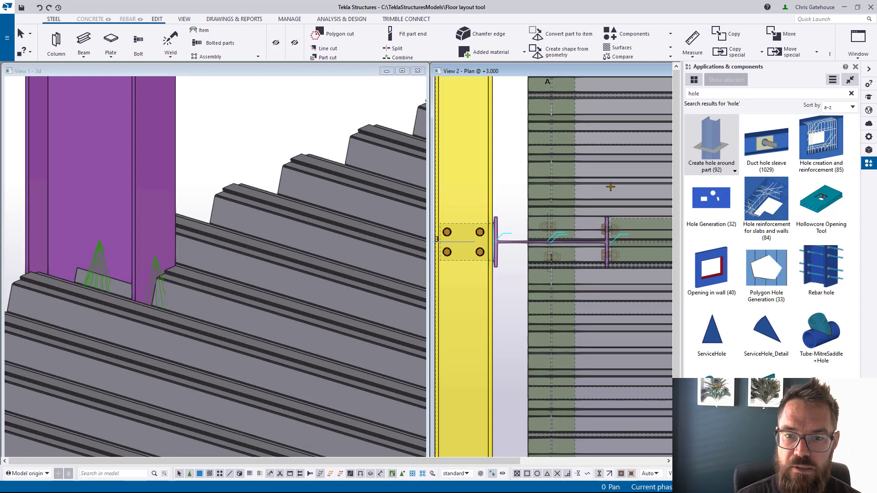
{"action": "left_click", "coordinate": [498, 215]}
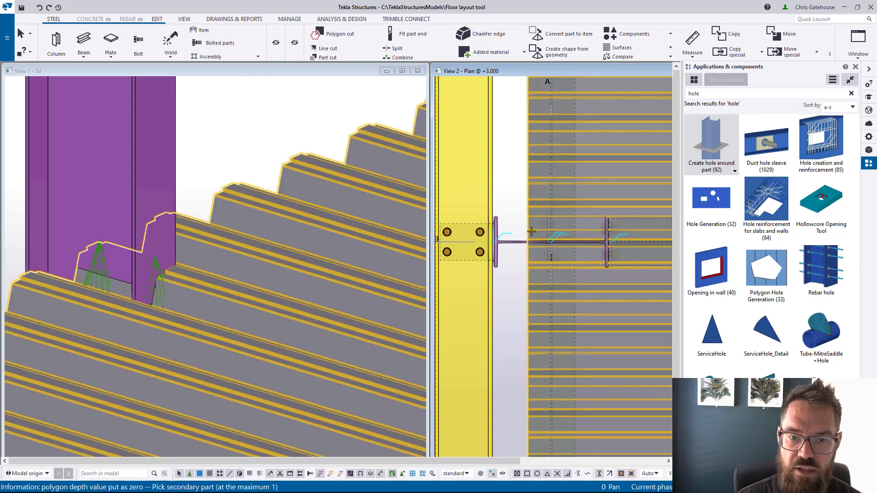
{"action": "left_click", "coordinate": [498, 215]}
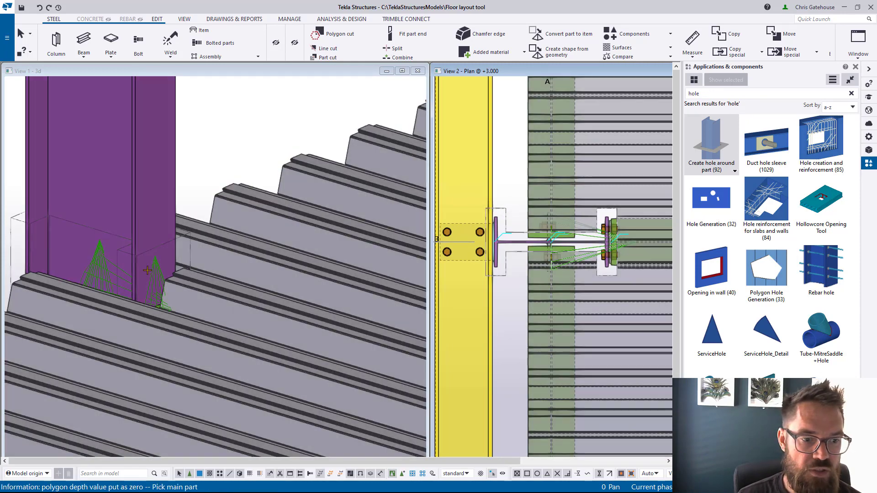
- Interrupt the hole-cutting command
{"action": "scroll", "coordinate": [164, 279], "scroll_direction": "up", "scroll_amount": 2}
{"action": "right_click", "coordinate": [165, 279]}
{"action": "left_click", "coordinate": [164, 279]}
- Tilt the model to inspect the cut at the column and open that hole's settings
{"action": "scroll", "coordinate": [230, 248], "scroll_direction": "up", "scroll_amount": 3}
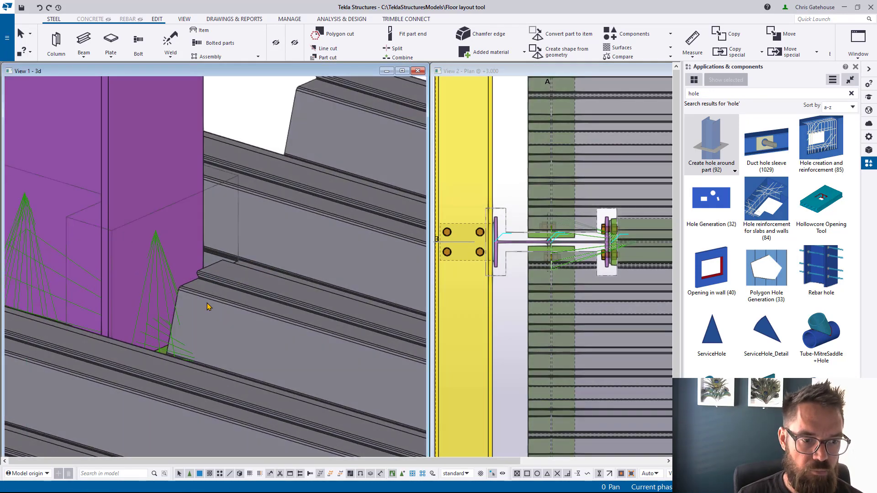
{"action": "scroll", "coordinate": [230, 247], "scroll_direction": "down", "scroll_amount": 3}
{"action": "scroll", "coordinate": [194, 344], "scroll_direction": "up", "scroll_amount": 3}
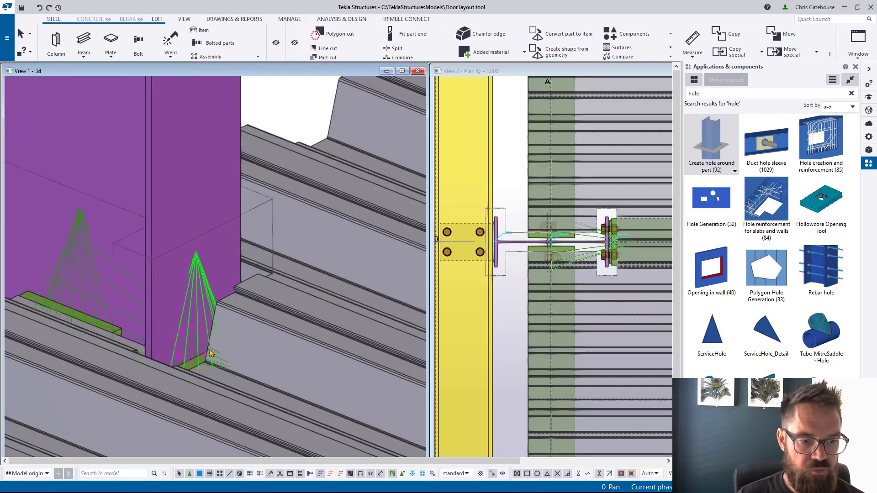
{"action": "middle_click_drag", "start_coordinate": [194, 346], "coordinate": [215, 387], "text": "ctrl"}
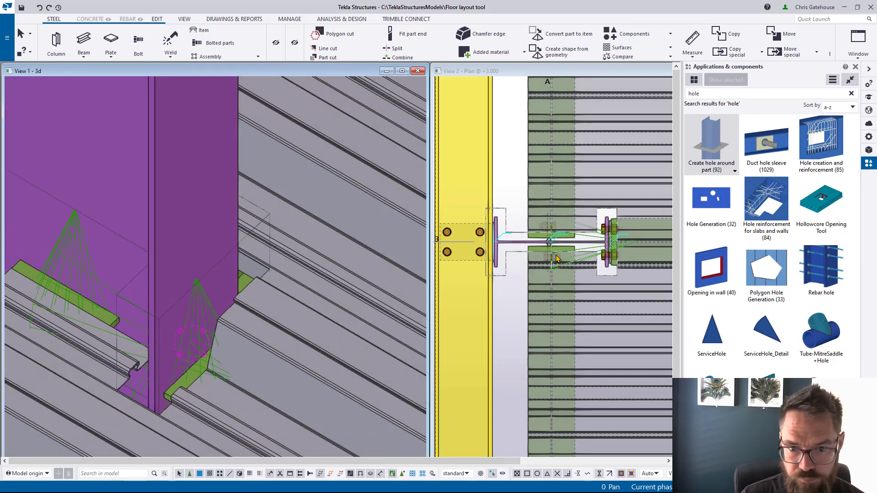
{"action": "scroll", "coordinate": [600, 258], "scroll_direction": "up", "scroll_amount": 2}
{"action": "double_click", "coordinate": [596, 244]}
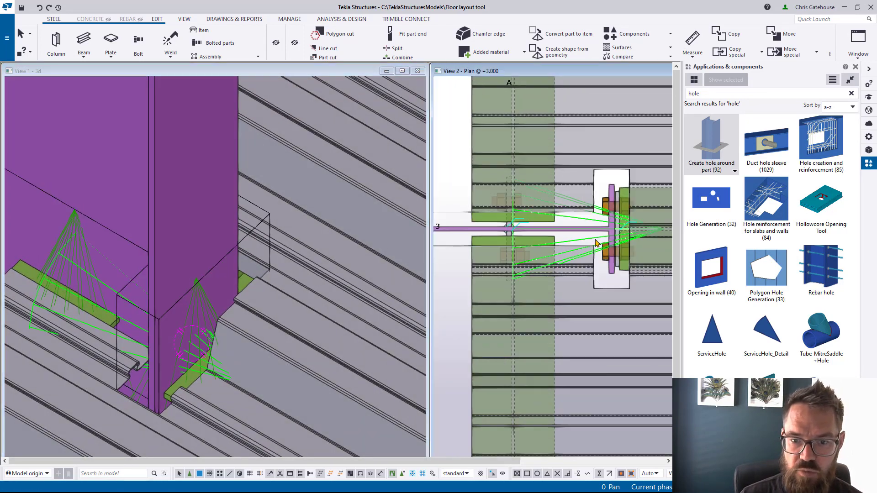
- Give the hole a 30.00 offset on all four sides and modify the existing hole
{"action": "left_click", "coordinate": [193, 274]}
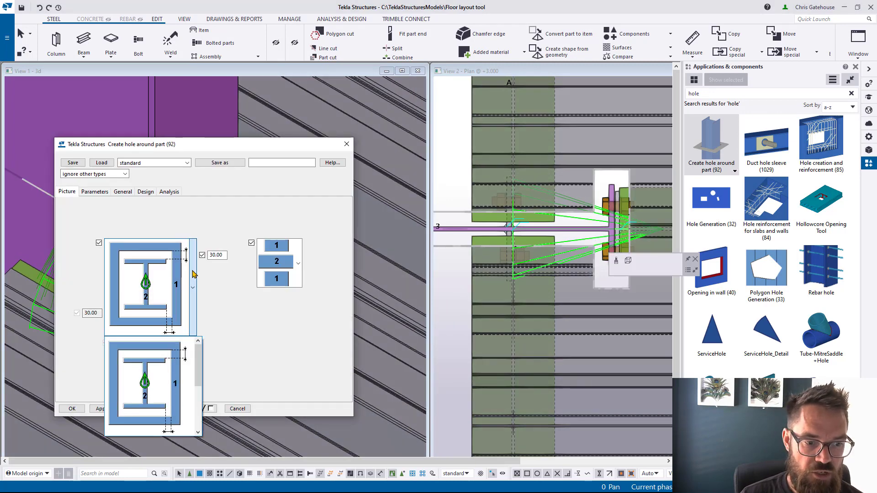
{"action": "left_click", "coordinate": [156, 388]}
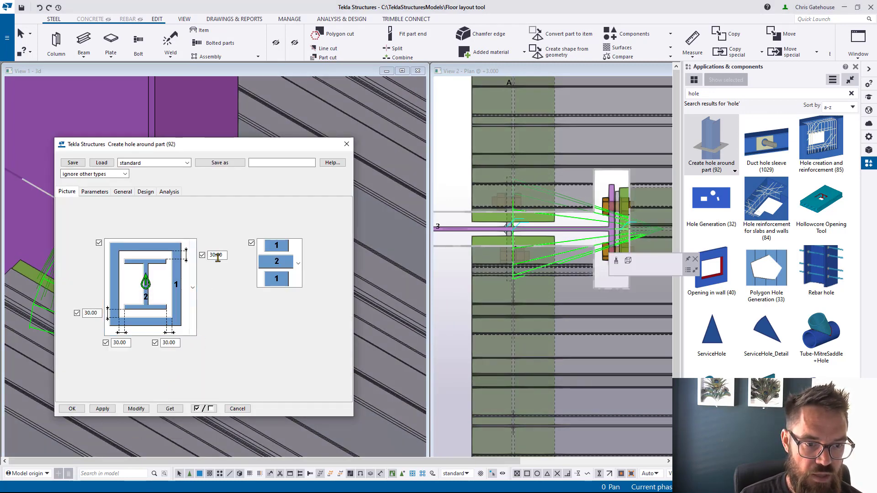
{"action": "left_click", "coordinate": [136, 409]}
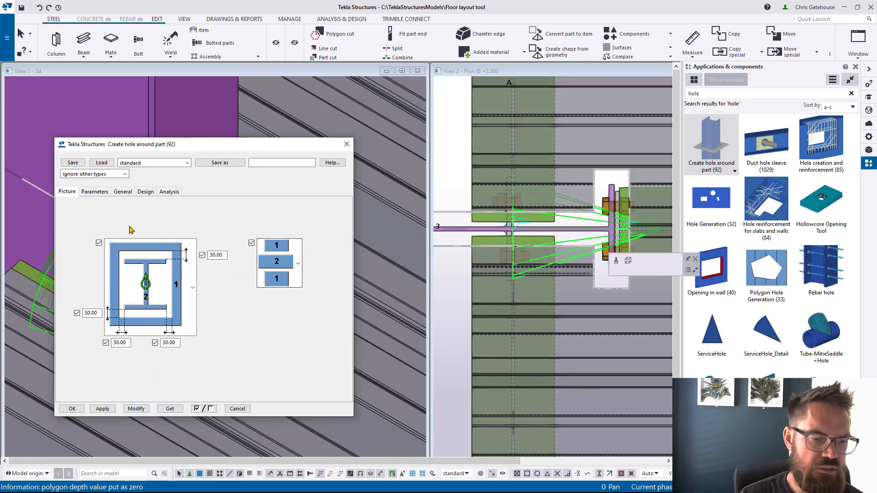
- Set the hole outline to the single I-section shape, apply it, and close the dialog
{"action": "left_click", "coordinate": [90, 191]}
{"action": "left_click", "coordinate": [166, 287]}
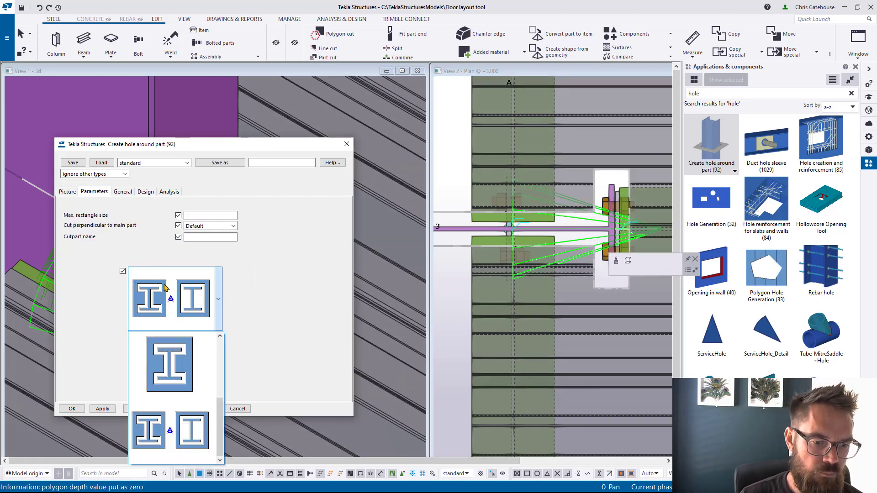
{"action": "left_click", "coordinate": [173, 382]}
{"action": "left_click", "coordinate": [136, 408]}
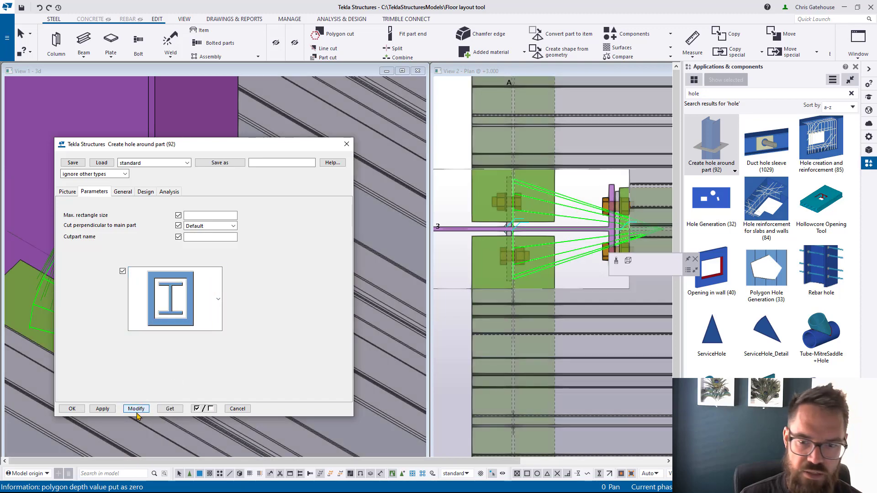
{"action": "left_click", "coordinate": [72, 409]}
{"action": "scroll", "coordinate": [292, 306], "scroll_direction": "down", "scroll_amount": 4}
{"action": "middle_click_drag", "start_coordinate": [316, 349], "coordinate": [267, 349], "text": "ctrl"}
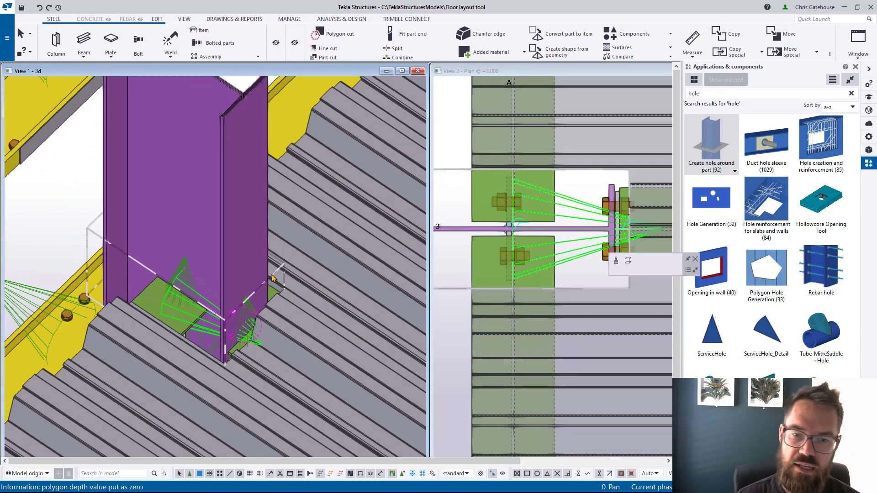
- Zoom out to the lower-left column, then start another hole around part and cancel it
{"action": "scroll", "coordinate": [310, 207], "scroll_direction": "down", "scroll_amount": 4}
{"action": "scroll", "coordinate": [517, 171], "scroll_direction": "down", "scroll_amount": 4}
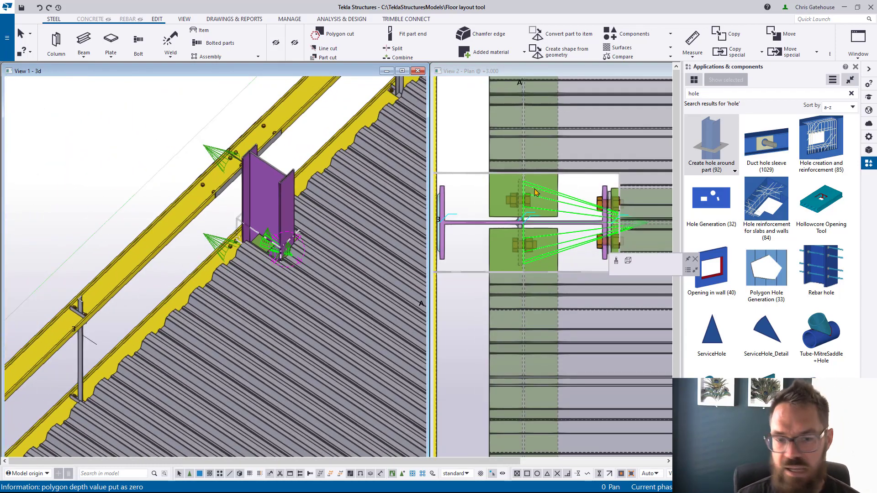
{"action": "scroll", "coordinate": [489, 150], "scroll_direction": "down", "scroll_amount": 4}
{"action": "scroll", "coordinate": [309, 255], "scroll_direction": "down", "scroll_amount": 3}
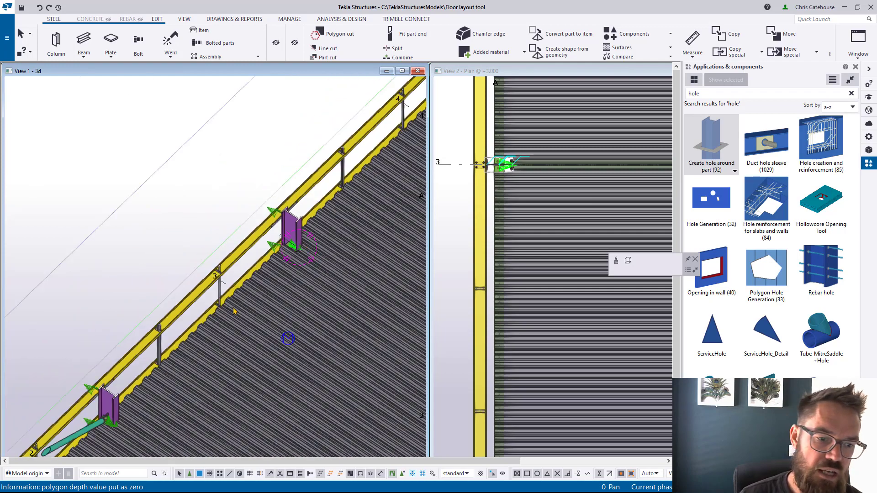
{"action": "middle_click_drag", "start_coordinate": [102, 417], "coordinate": [204, 273]}
{"action": "scroll", "coordinate": [204, 272], "scroll_direction": "up", "scroll_amount": 6}
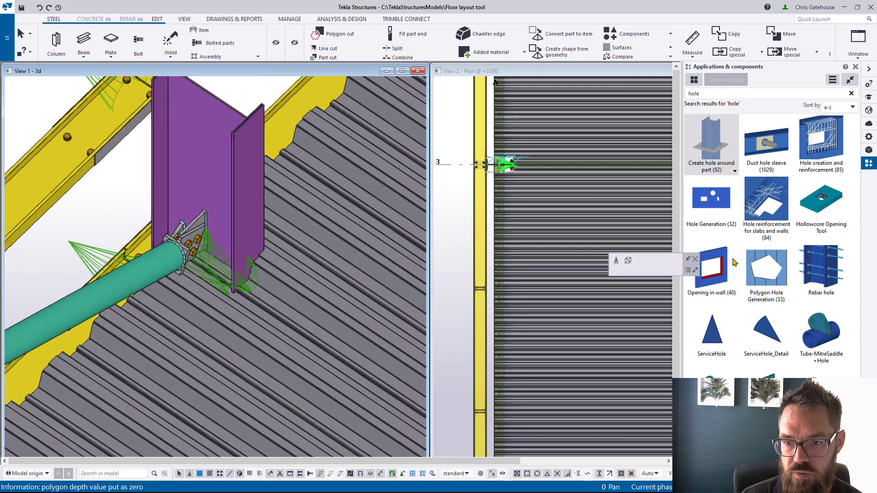
{"action": "left_click", "coordinate": [713, 151]}
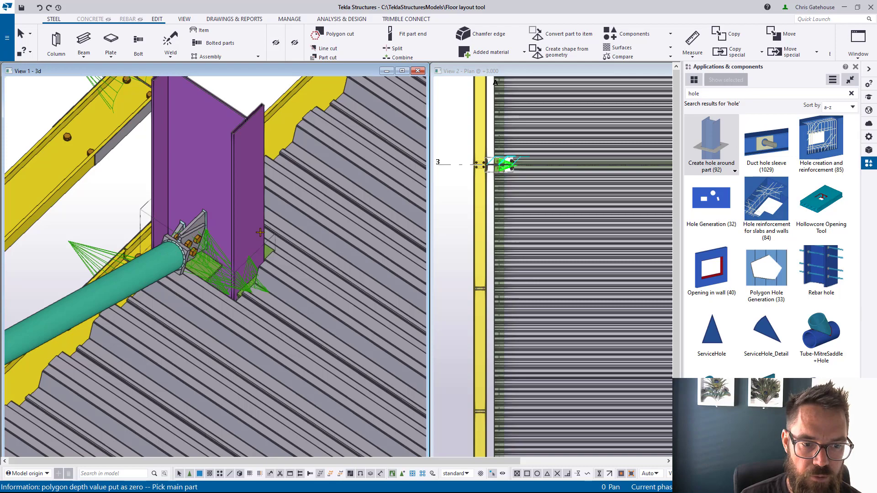
{"action": "right_click", "coordinate": [260, 232]}
{"action": "left_click", "coordinate": [270, 237]}
- Look over the deck in 3D, then maximize the plan view to fill the window
{"action": "scroll", "coordinate": [257, 274], "scroll_direction": "down", "scroll_amount": 3}
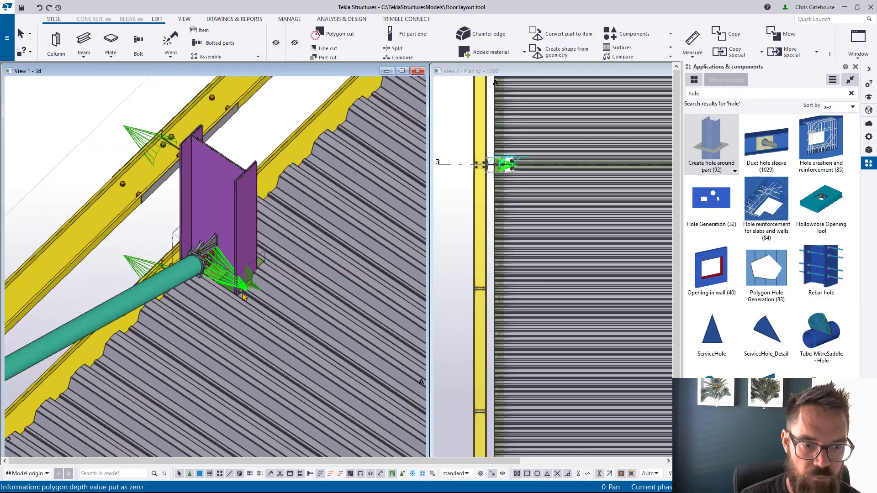
{"action": "middle_click_drag", "start_coordinate": [250, 307], "coordinate": [225, 313], "text": "ctrl"}
{"action": "scroll", "coordinate": [225, 313], "scroll_direction": "down", "scroll_amount": 10}
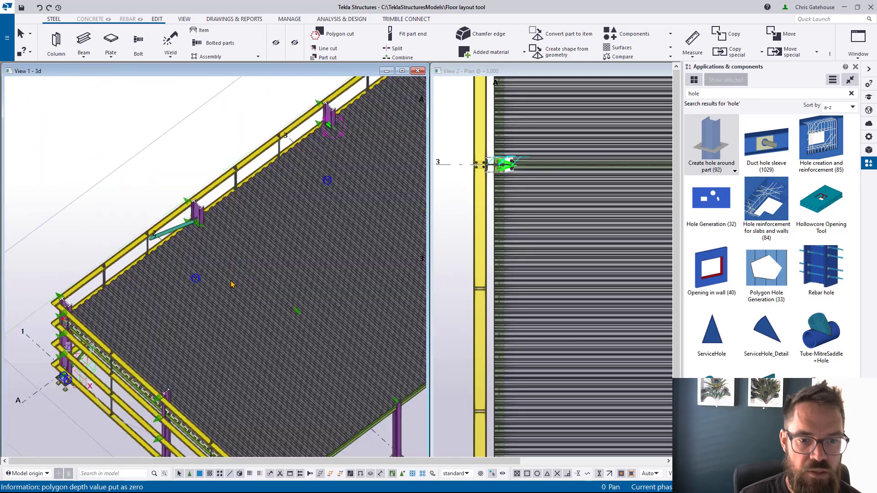
{"action": "scroll", "coordinate": [261, 320], "scroll_direction": "up", "scroll_amount": 5}
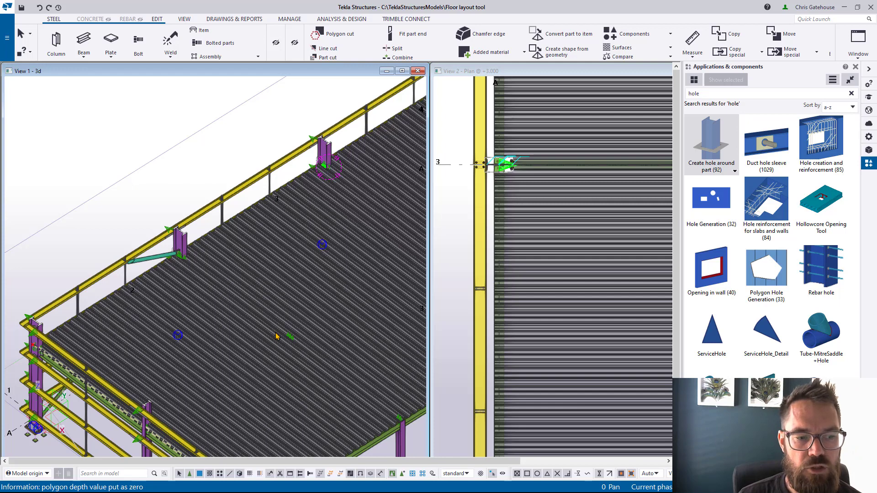
{"action": "double_click", "coordinate": [628, 71]}
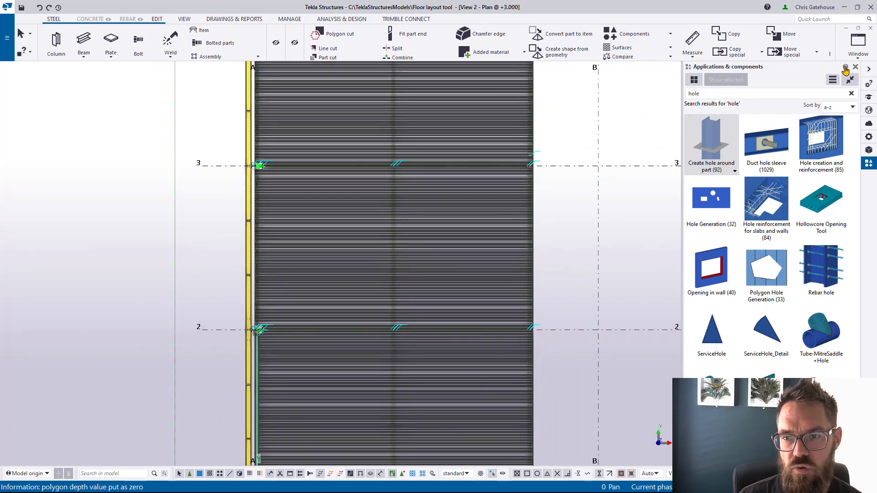
- Close the Applications & components panel and select the decking floor layout in the plan
{"action": "left_click", "coordinate": [854, 71]}
{"action": "left_click", "coordinate": [566, 231]}
{"action": "middle_click_drag", "start_coordinate": [566, 231], "coordinate": [448, 219]}
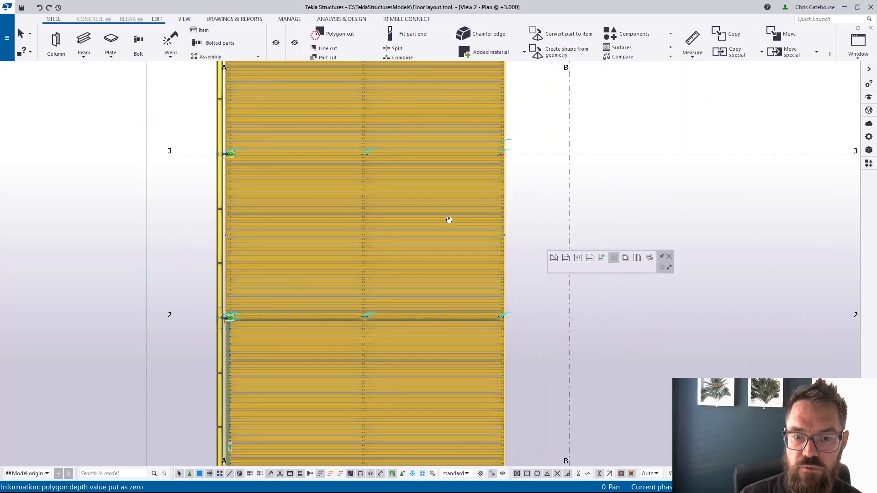
{"action": "scroll", "coordinate": [448, 204], "scroll_direction": "up", "scroll_amount": 2}
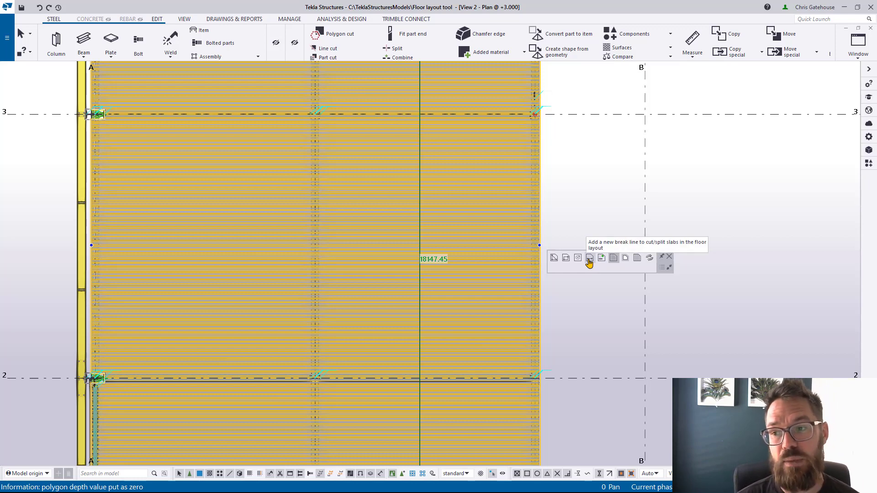
- Add a break line from the deck's top midpoint at grid 4 down to the grid 1 beam, then restore the side-by-side views
{"action": "scroll", "coordinate": [407, 329], "scroll_direction": "down", "scroll_amount": 5}
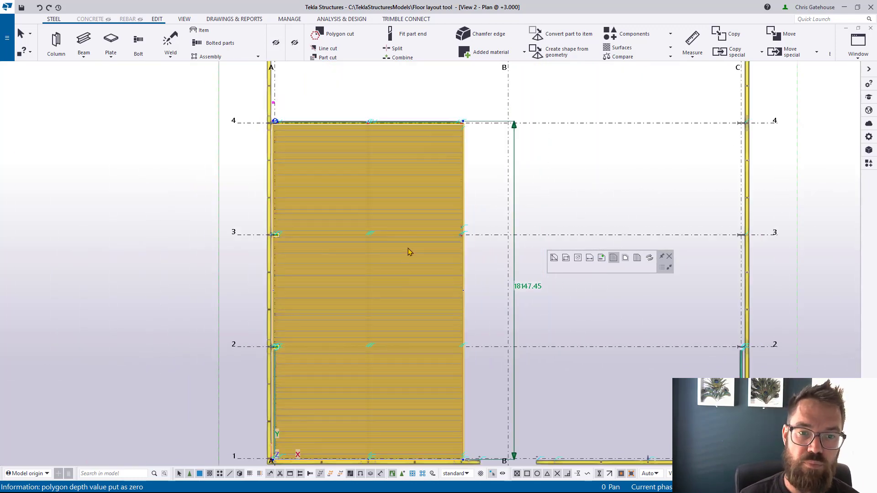
{"action": "middle_click_drag", "start_coordinate": [413, 79], "coordinate": [410, 112]}
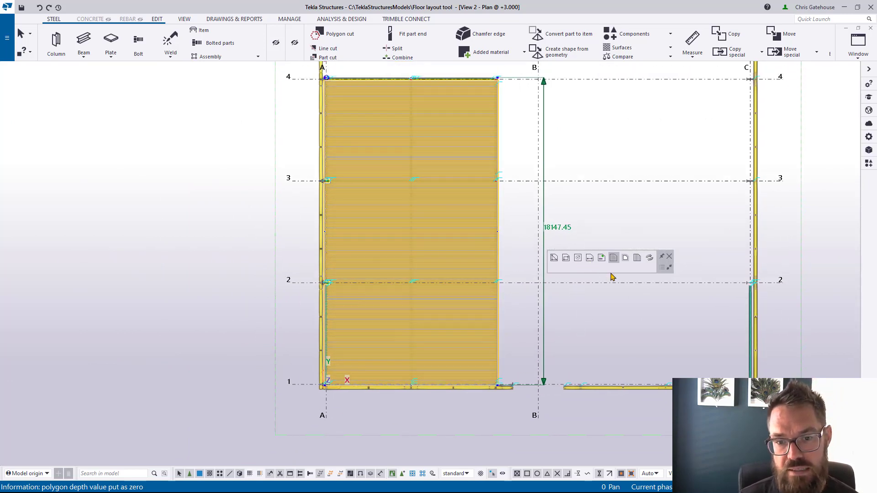
{"action": "left_click", "coordinate": [588, 258]}
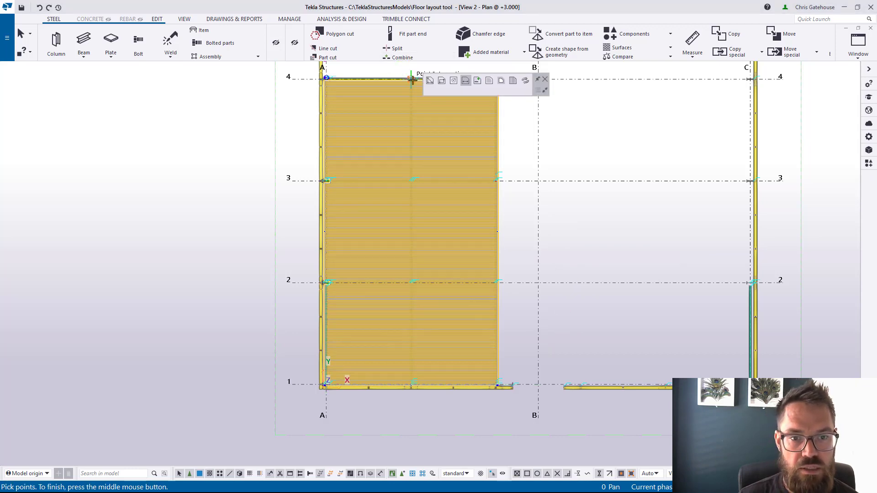
{"action": "scroll", "coordinate": [409, 76], "scroll_direction": "up", "scroll_amount": 5}
{"action": "scroll", "coordinate": [409, 77], "scroll_direction": "up", "scroll_amount": 3}
{"action": "left_click", "coordinate": [406, 78]}
{"action": "scroll", "coordinate": [405, 80], "scroll_direction": "down", "scroll_amount": 6}
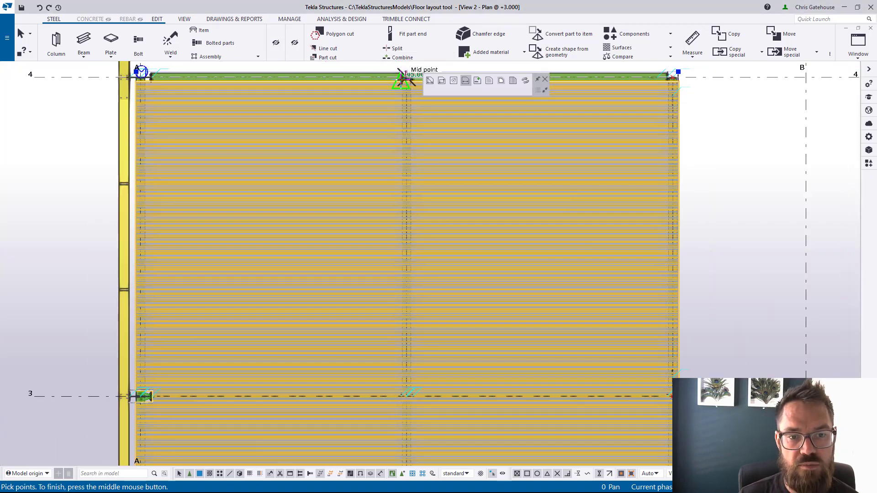
{"action": "scroll", "coordinate": [402, 388], "scroll_direction": "up", "scroll_amount": 12}
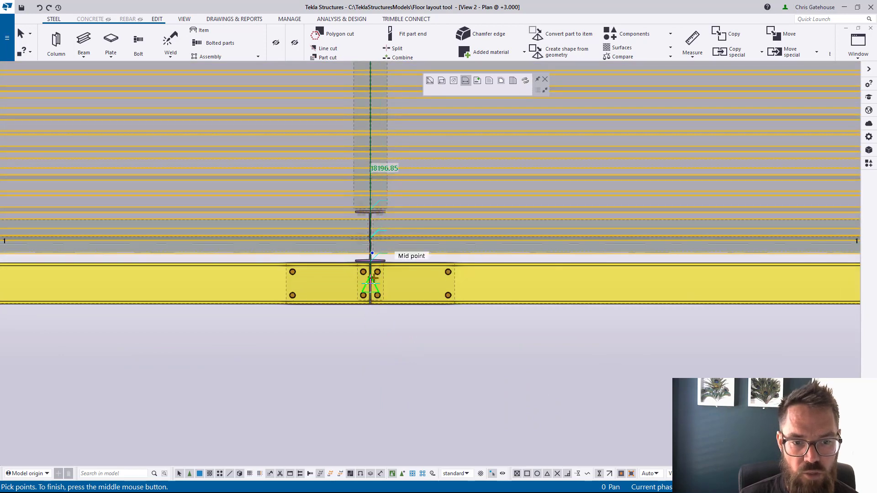
{"action": "left_click", "coordinate": [372, 254]}
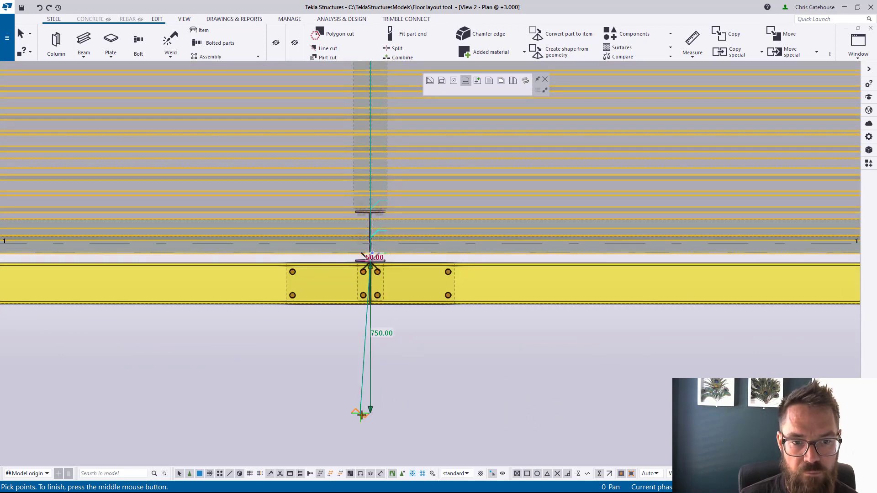
{"action": "scroll", "coordinate": [362, 413], "scroll_direction": "down", "scroll_amount": 5}
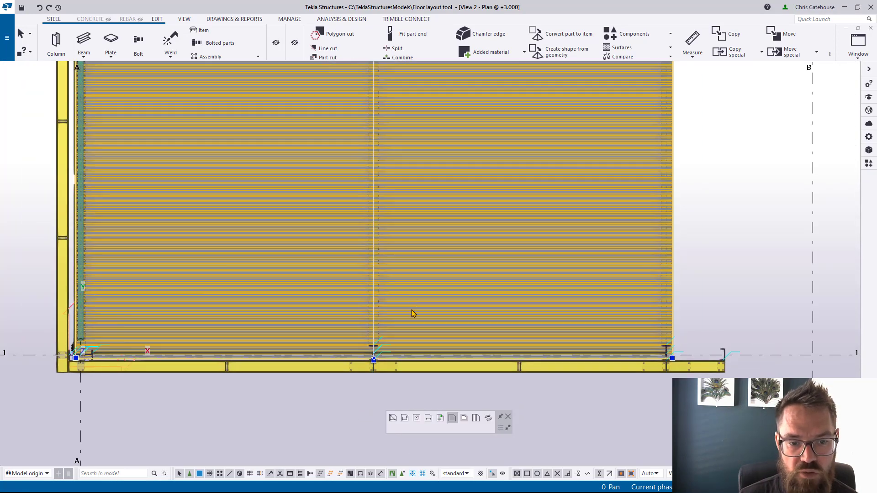
{"action": "scroll", "coordinate": [412, 311], "scroll_direction": "down", "scroll_amount": 1}
{"action": "left_click", "coordinate": [858, 28]}
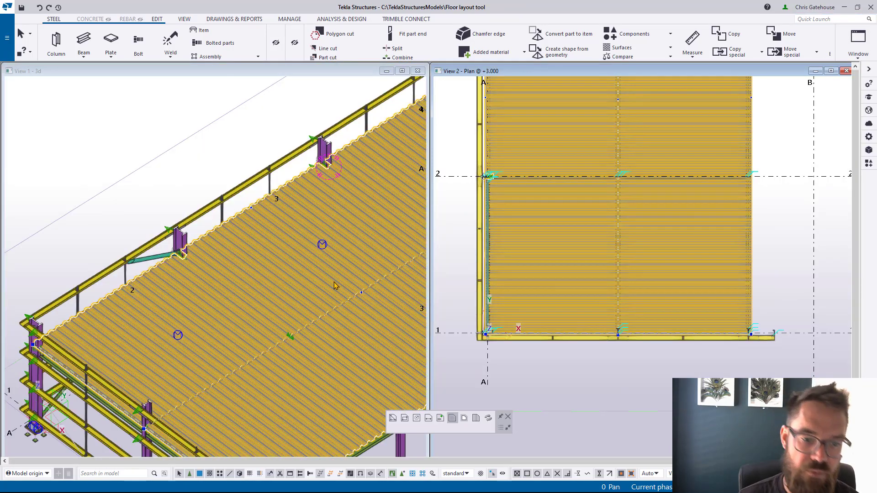
- Clear the selection and zoom the 3D view onto the new deck joint
{"action": "middle_click_drag", "start_coordinate": [336, 285], "coordinate": [288, 217]}
{"action": "left_click", "coordinate": [139, 294]}
{"action": "scroll", "coordinate": [146, 327], "scroll_direction": "up", "scroll_amount": 7}
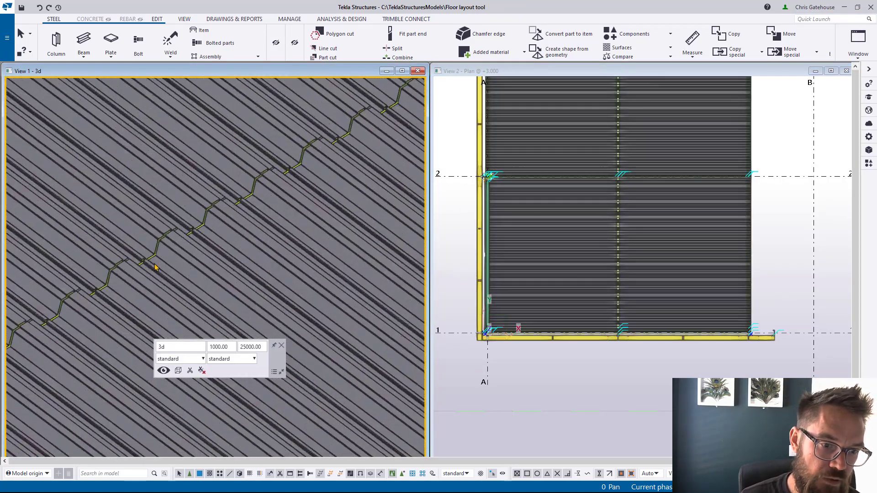
{"action": "scroll", "coordinate": [155, 267], "scroll_direction": "up", "scroll_amount": 5}
{"action": "scroll", "coordinate": [276, 233], "scroll_direction": "down", "scroll_amount": 8}
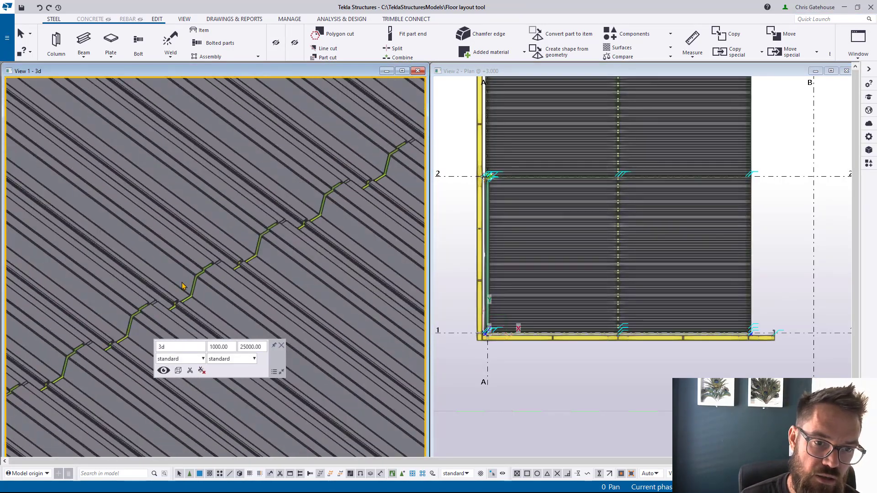
{"action": "scroll", "coordinate": [263, 210], "scroll_direction": "up", "scroll_amount": 2}
{"action": "scroll", "coordinate": [328, 148], "scroll_direction": "up", "scroll_amount": 2}
{"action": "scroll", "coordinate": [329, 151], "scroll_direction": "up", "scroll_amount": 2}
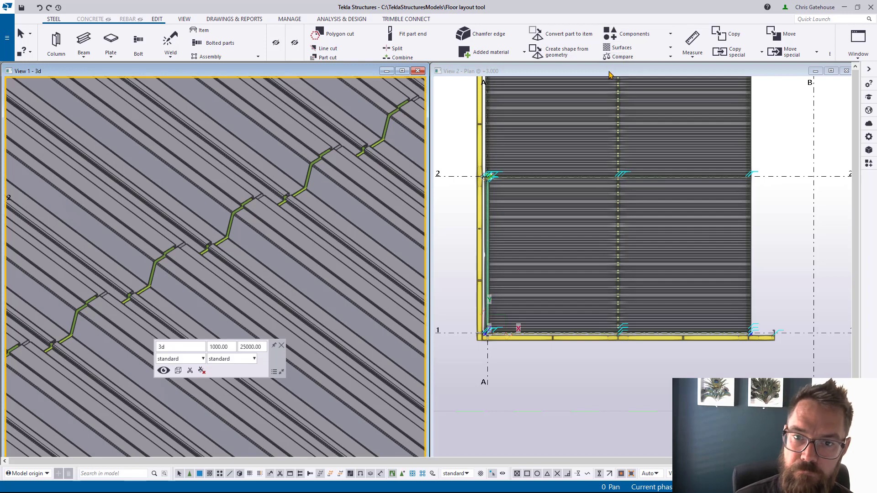
- Maximize the plan view and select the decking floor layout
{"action": "double_click", "coordinate": [608, 70]}
{"action": "scroll", "coordinate": [352, 198], "scroll_direction": "up", "scroll_amount": 3}
{"action": "scroll", "coordinate": [361, 201], "scroll_direction": "up", "scroll_amount": 1}
{"action": "left_click", "coordinate": [386, 208]}
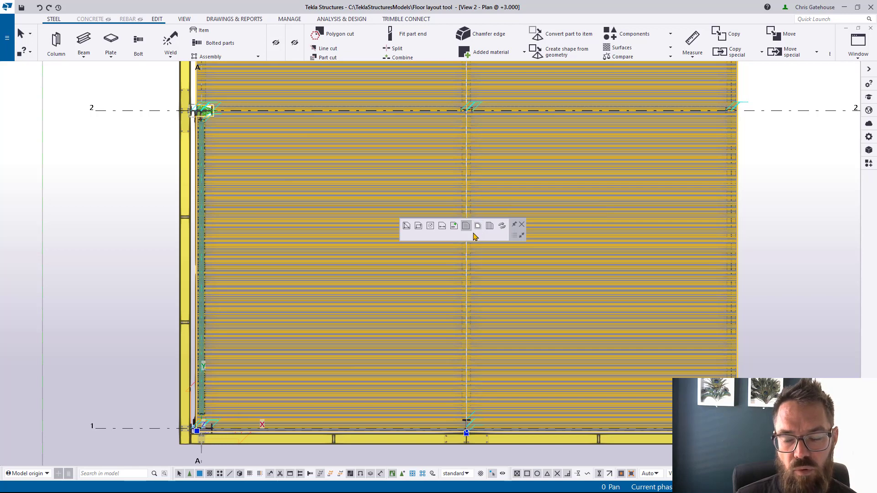
- Cut three rectangular openings in the RIBDECK deck, picking two opposite corners for each
{"action": "left_click", "coordinate": [418, 227]}
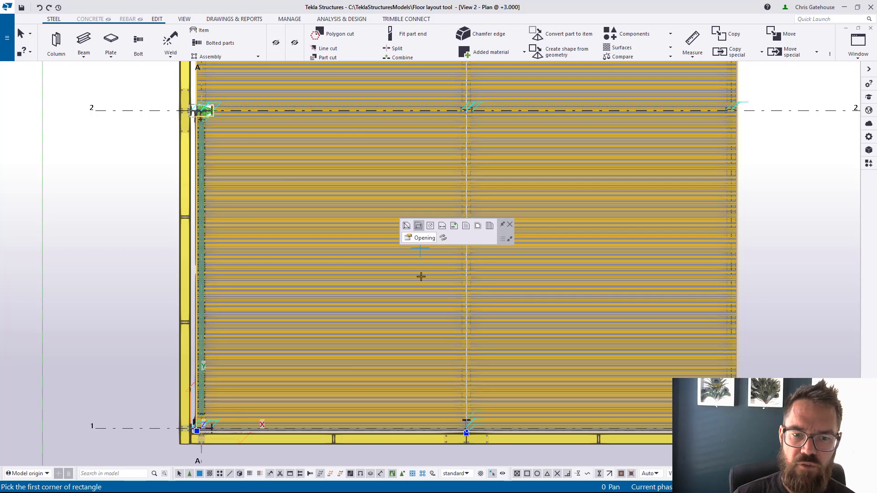
{"action": "left_click", "coordinate": [537, 335]}
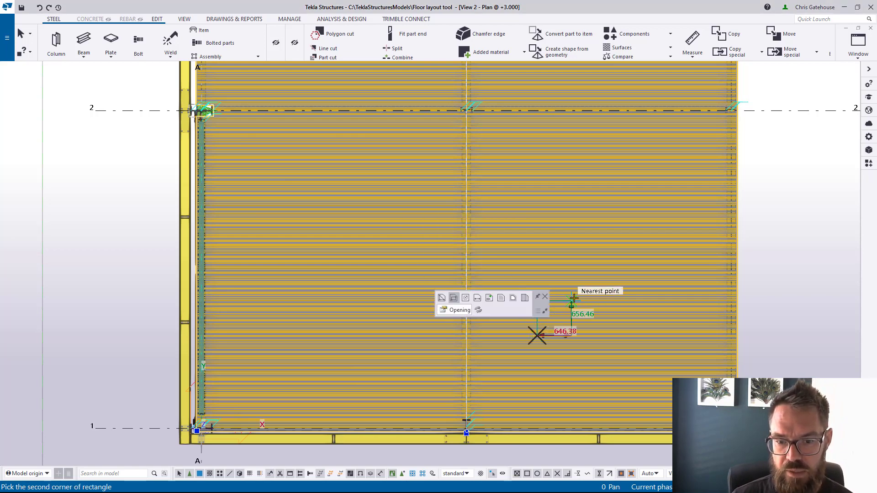
{"action": "left_click", "coordinate": [639, 195]}
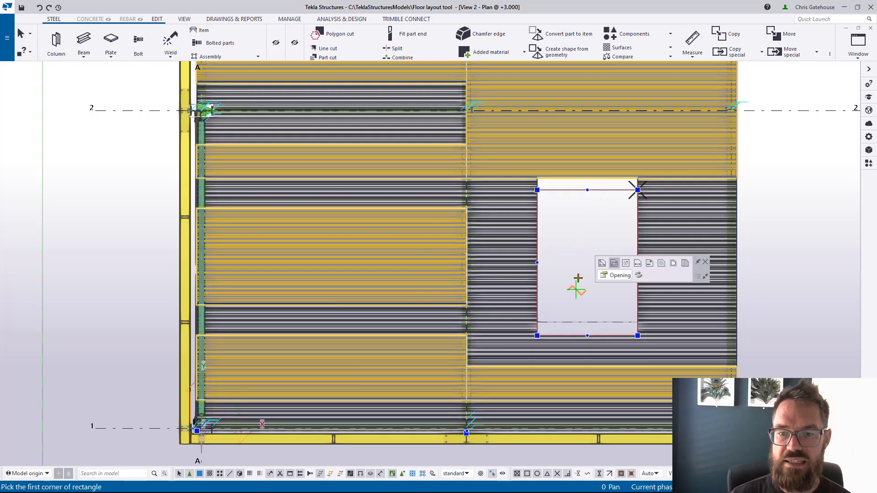
{"action": "scroll", "coordinate": [580, 265], "scroll_direction": "down", "scroll_amount": 3}
{"action": "scroll", "coordinate": [571, 206], "scroll_direction": "down", "scroll_amount": 2}
{"action": "scroll", "coordinate": [570, 143], "scroll_direction": "up", "scroll_amount": 5}
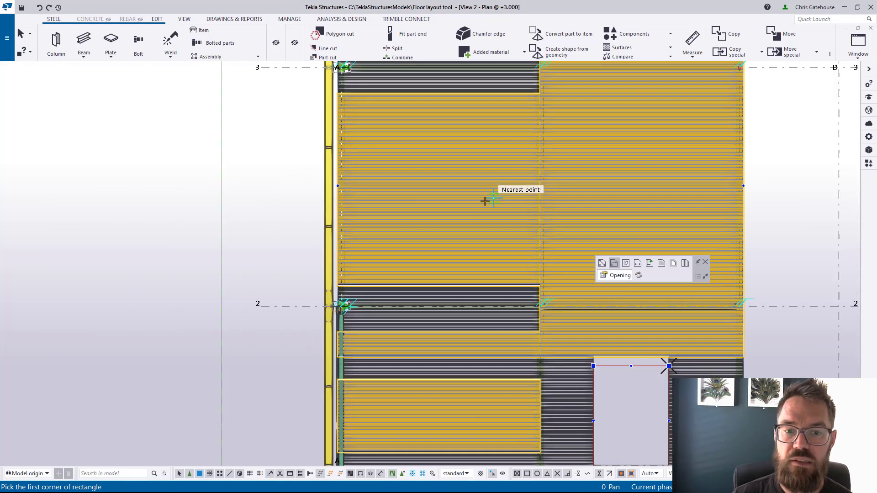
{"action": "left_click", "coordinate": [446, 199]}
{"action": "left_click", "coordinate": [482, 239]}
{"action": "scroll", "coordinate": [564, 231], "scroll_direction": "down", "scroll_amount": 3}
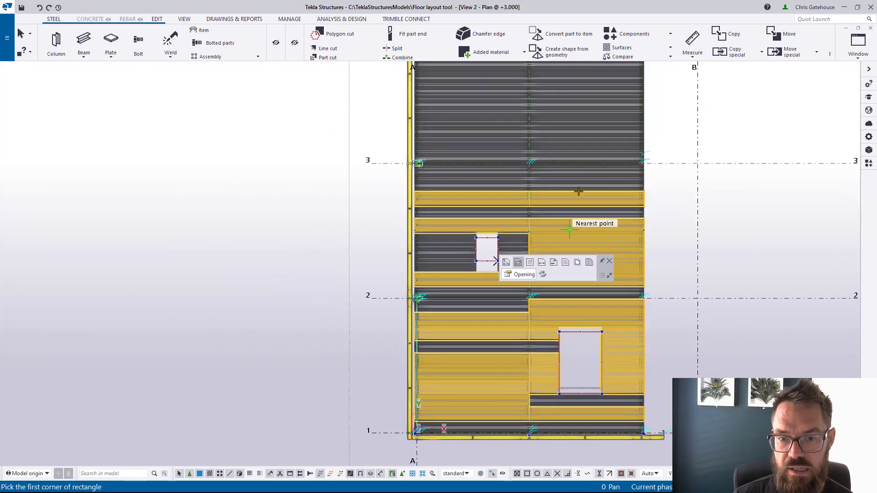
{"action": "scroll", "coordinate": [566, 103], "scroll_direction": "up", "scroll_amount": 3}
{"action": "left_click", "coordinate": [554, 93]}
{"action": "left_click", "coordinate": [586, 133]}
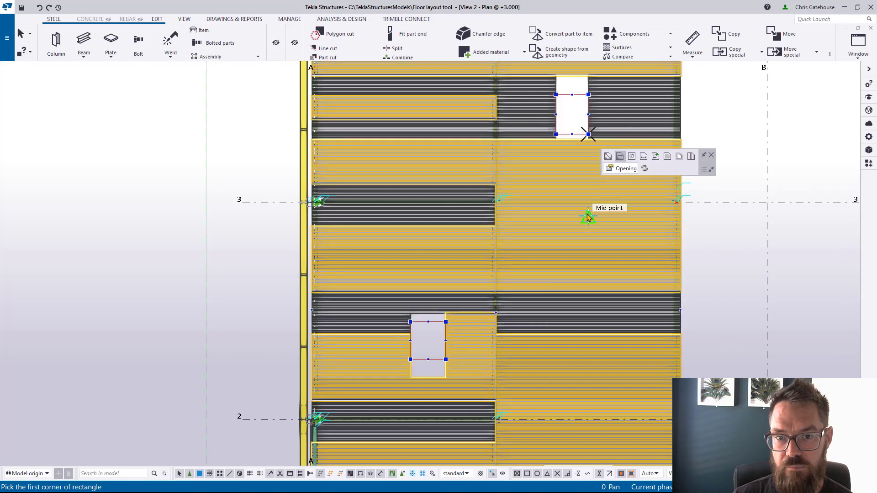
{"action": "scroll", "coordinate": [585, 134], "scroll_direction": "down", "scroll_amount": 2}
{"action": "right_click", "coordinate": [554, 94]}
- Stop the opening command and check the new deck openings in the plan and 3D views
{"action": "left_click", "coordinate": [646, 100]}
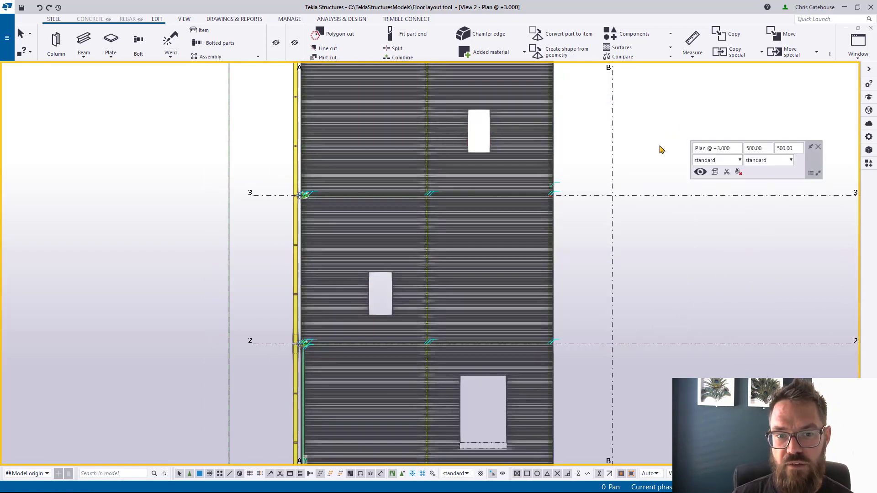
{"action": "scroll", "coordinate": [607, 160], "scroll_direction": "down", "scroll_amount": 4}
{"action": "left_click", "coordinate": [818, 147]}
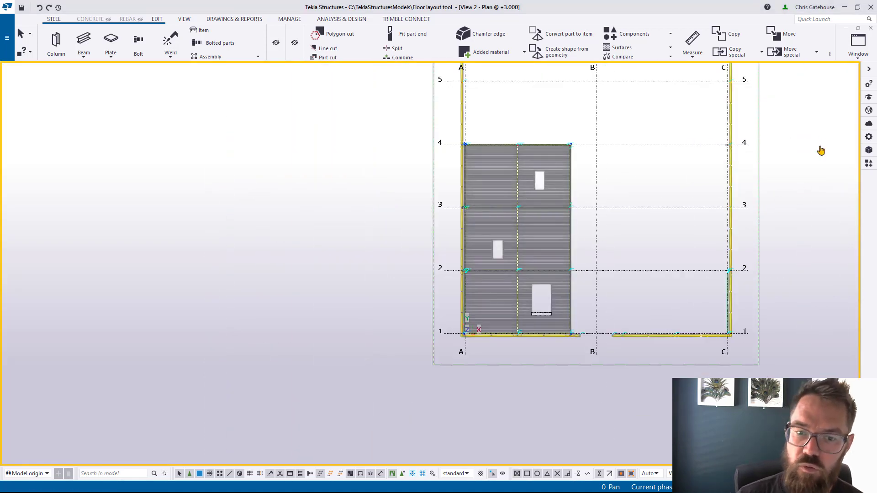
{"action": "scroll", "coordinate": [529, 235], "scroll_direction": "up", "scroll_amount": 2}
{"action": "scroll", "coordinate": [591, 364], "scroll_direction": "up", "scroll_amount": 2}
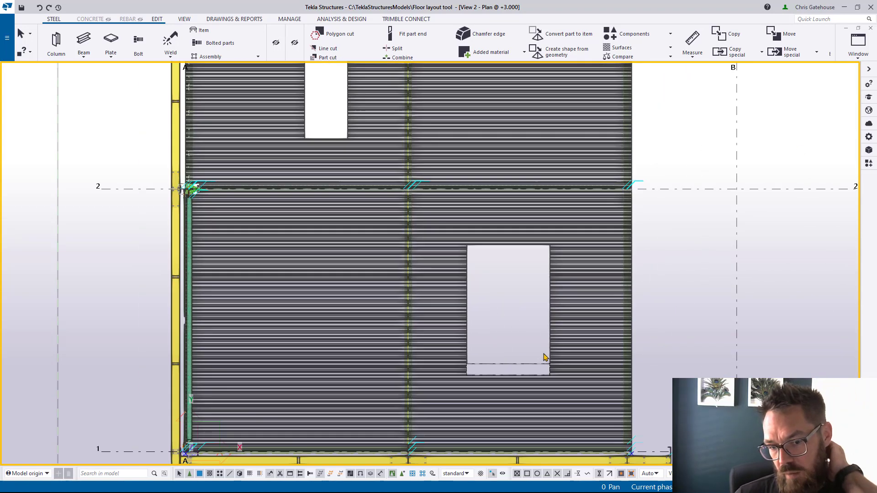
{"action": "scroll", "coordinate": [545, 356], "scroll_direction": "up", "scroll_amount": 2}
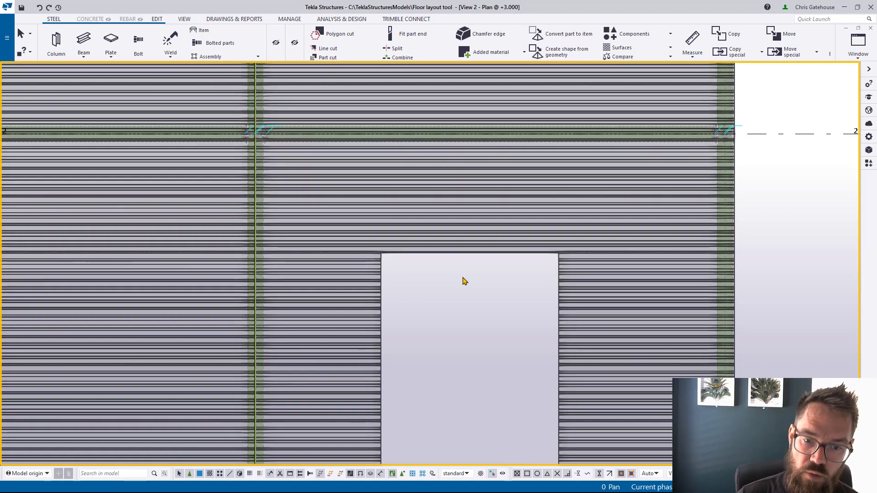
{"action": "middle_click_drag", "start_coordinate": [463, 278], "coordinate": [463, 243]}
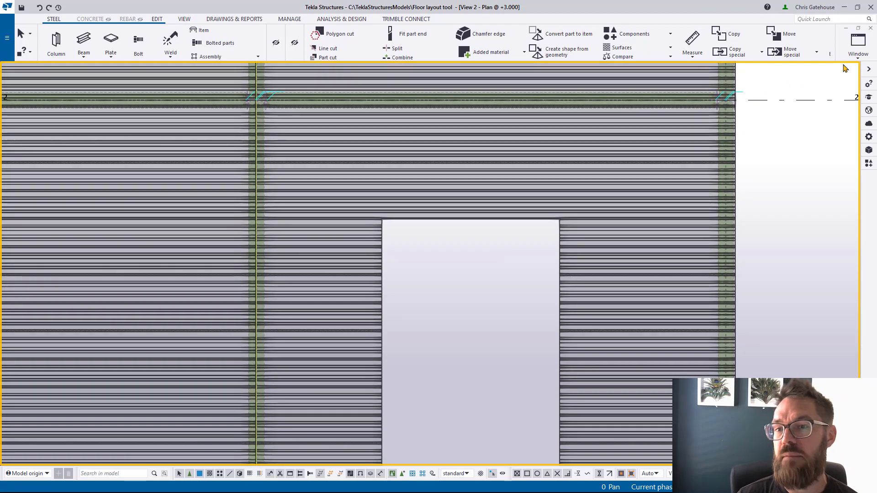
{"action": "left_click", "coordinate": [857, 29]}
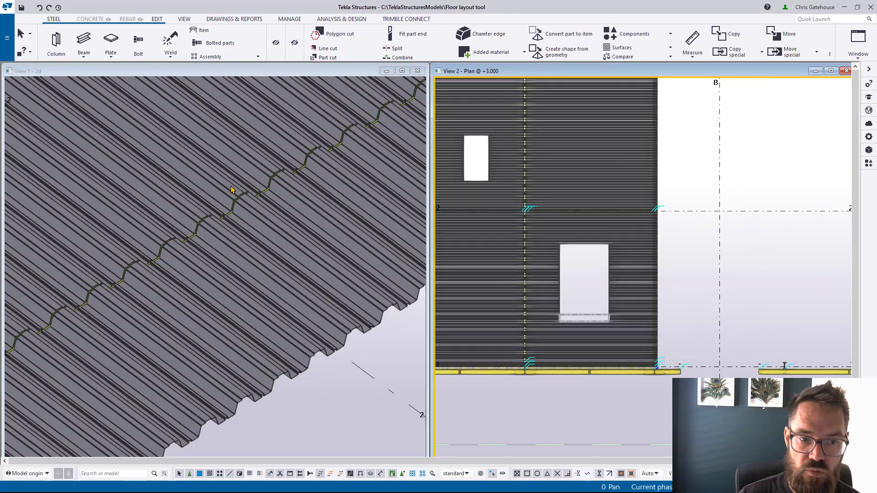
{"action": "scroll", "coordinate": [288, 255], "scroll_direction": "down", "scroll_amount": 3}
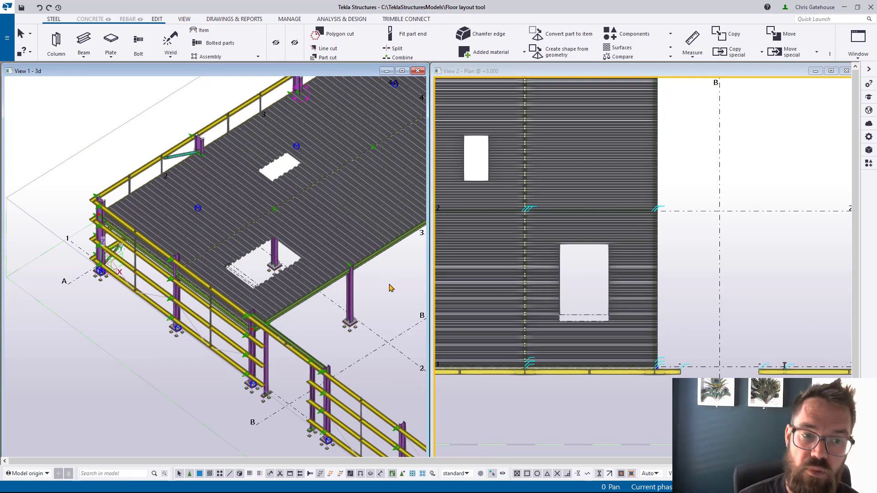
{"action": "middle_click_drag", "start_coordinate": [385, 292], "coordinate": [351, 308]}
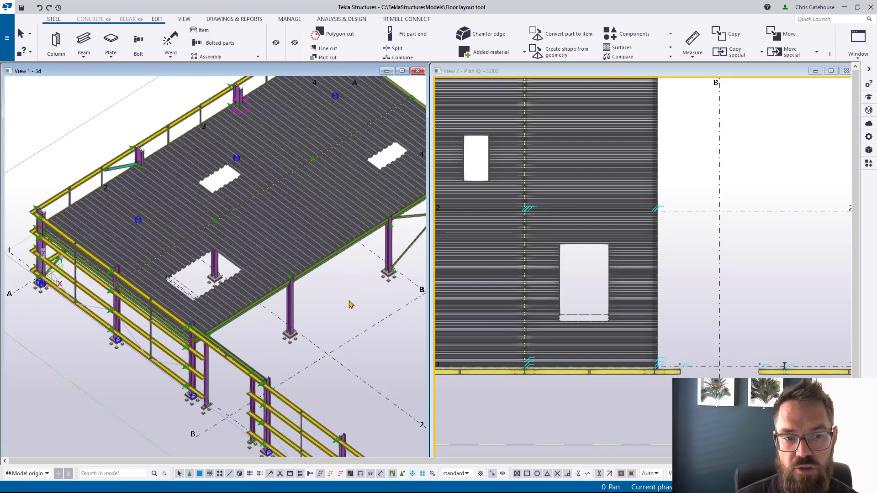
{"action": "scroll", "coordinate": [348, 305], "scroll_direction": "down", "scroll_amount": 5}
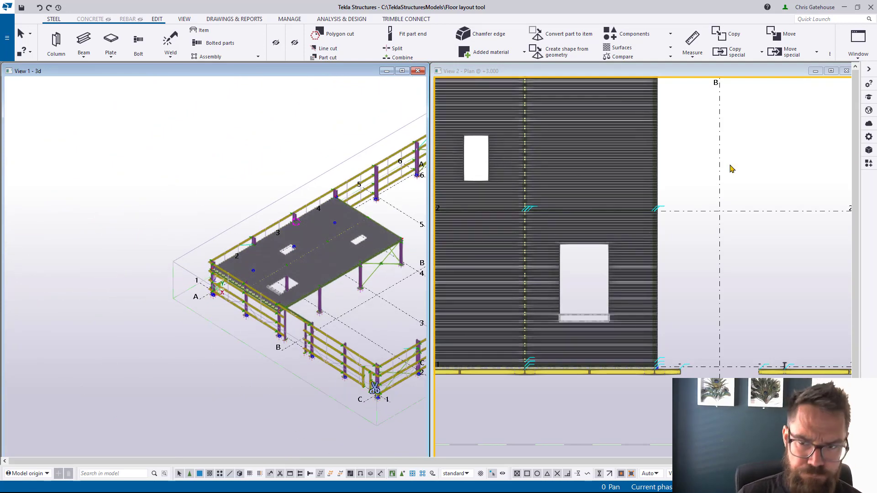
- Close the plan view, maximize Elev GL 7, and clear the Applications & components search
{"action": "left_click", "coordinate": [847, 71]}
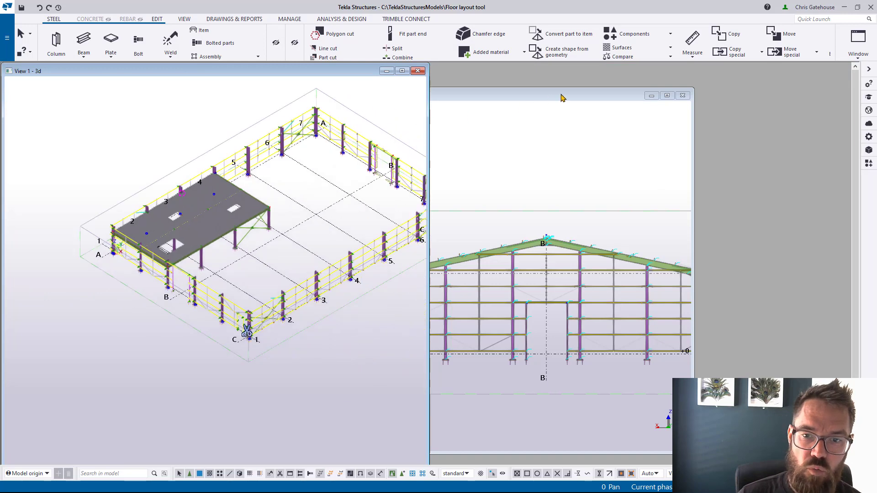
{"action": "double_click", "coordinate": [600, 97]}
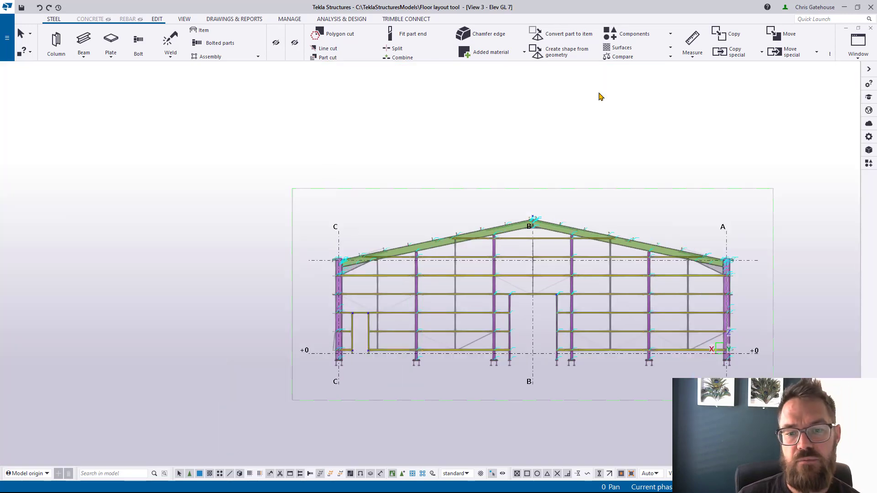
{"action": "scroll", "coordinate": [677, 324], "scroll_direction": "up", "scroll_amount": 1}
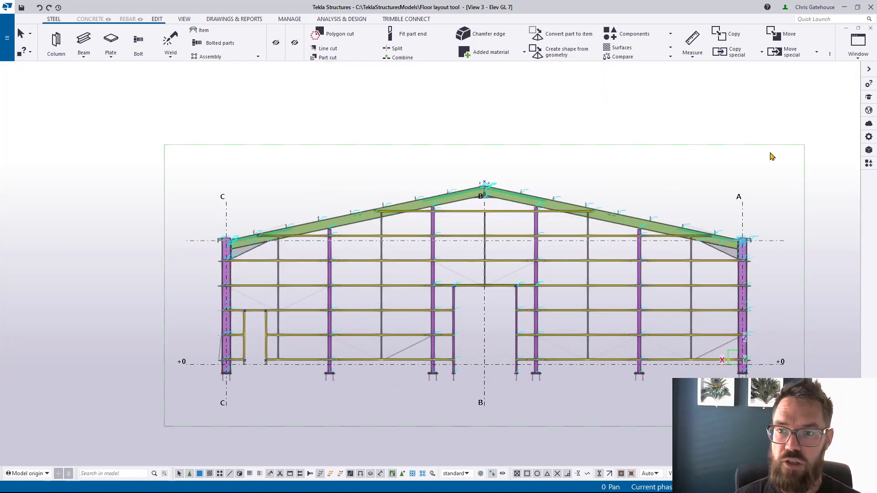
{"action": "left_click", "coordinate": [862, 172]}
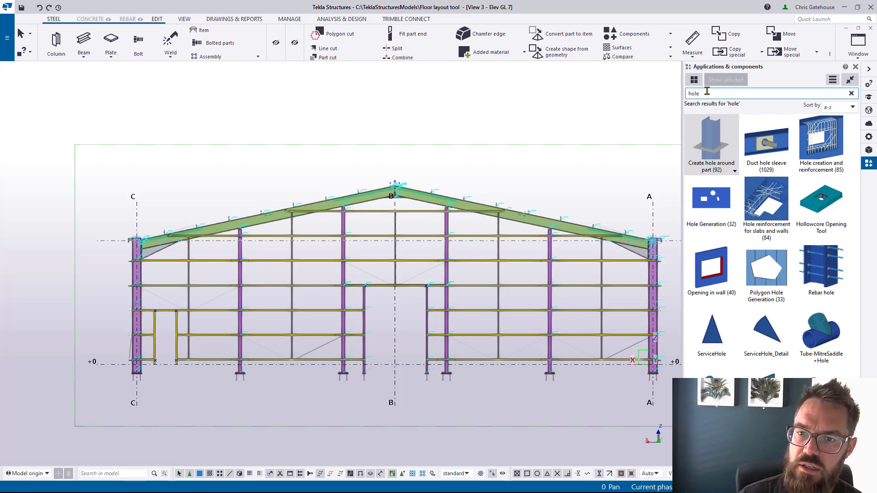
{"action": "left_click_drag", "start_coordinate": [707, 93], "coordinate": [639, 93]}
{"action": "key", "text": "BackSpace"}
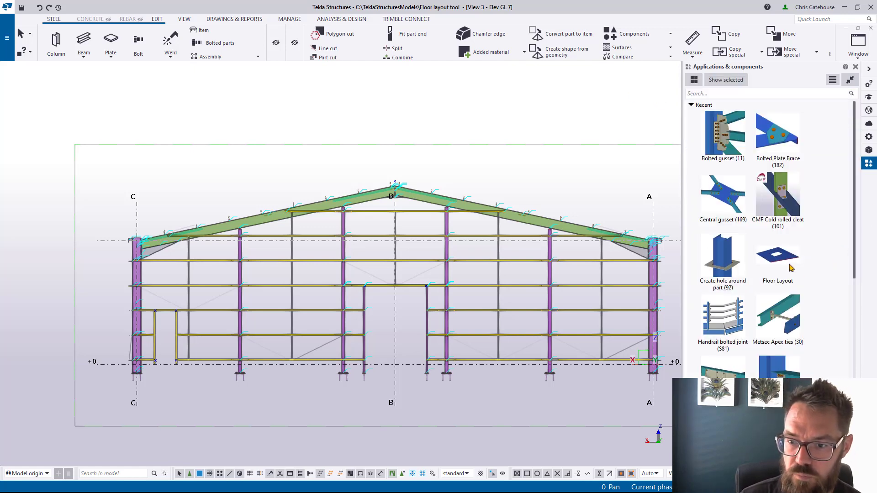
- Load the Optimo_600 Floor Layout preset (KS600OPTIMO-60 Cladding_sheet, -40.00 gap), review its tabs, and accept
{"action": "left_click", "coordinate": [765, 291]}
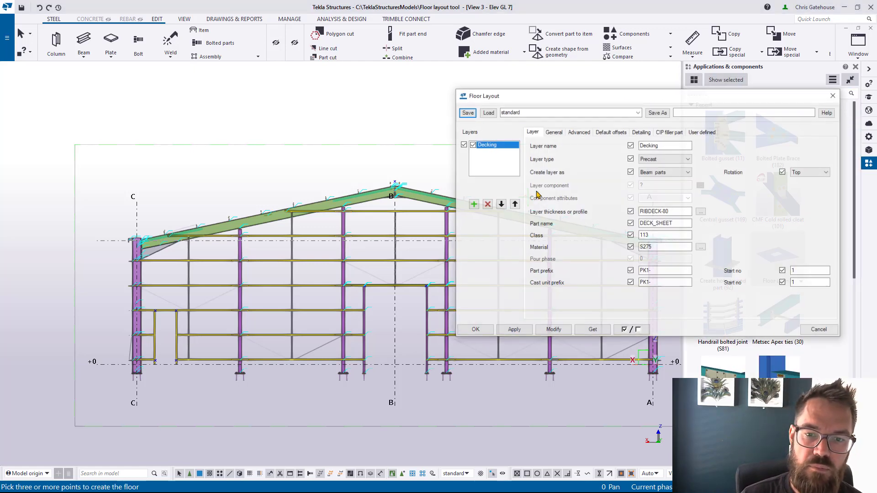
{"action": "left_click", "coordinate": [639, 112]}
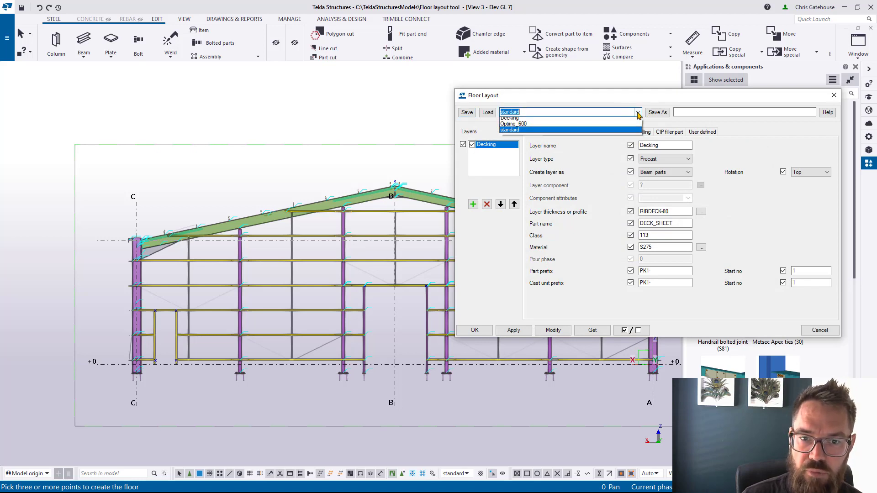
{"action": "left_click", "coordinate": [506, 127]}
{"action": "left_click", "coordinate": [488, 112]}
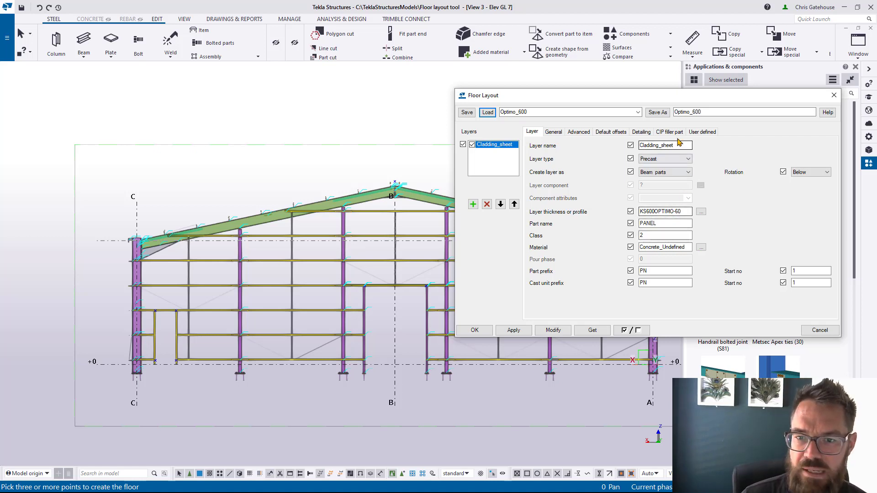
{"action": "left_click", "coordinate": [631, 131]}
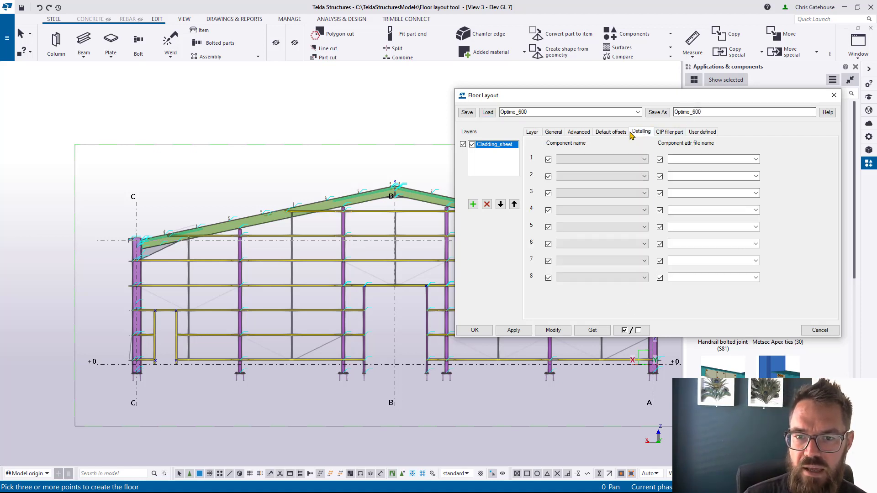
{"action": "left_click", "coordinate": [610, 134]}
{"action": "left_click", "coordinate": [579, 133]}
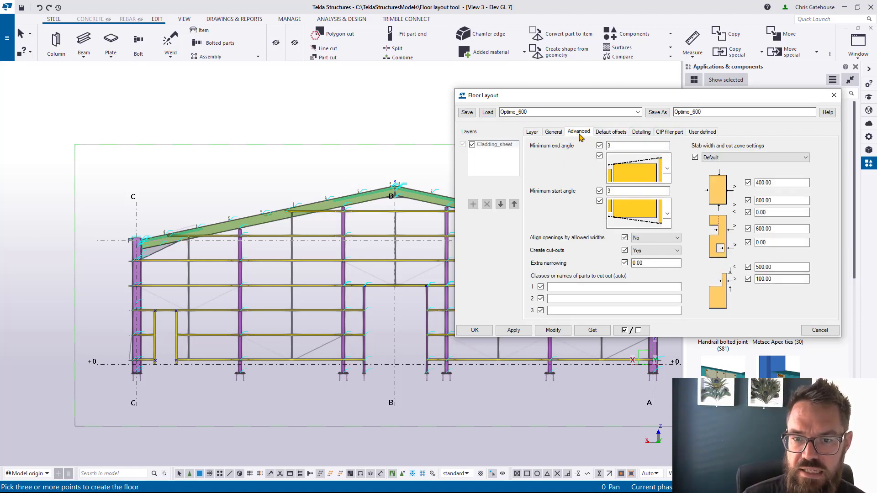
{"action": "left_click", "coordinate": [540, 133]}
{"action": "left_click", "coordinate": [555, 132]}
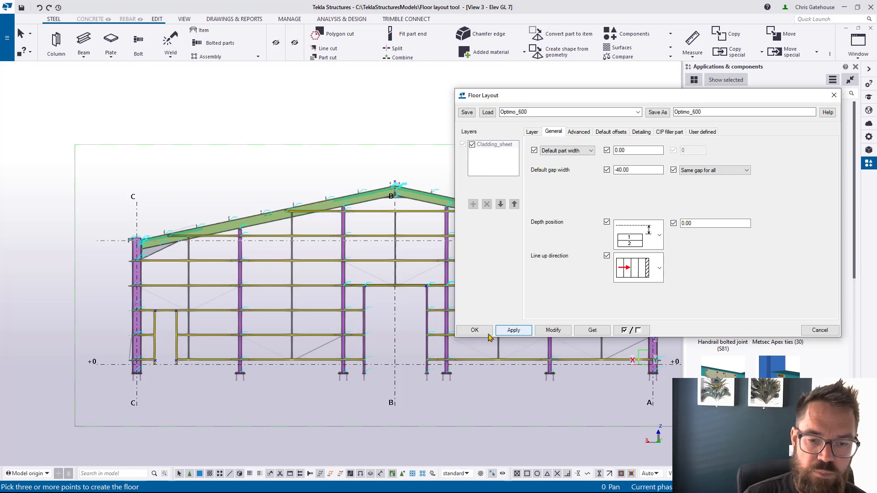
{"action": "left_click", "coordinate": [475, 330]}
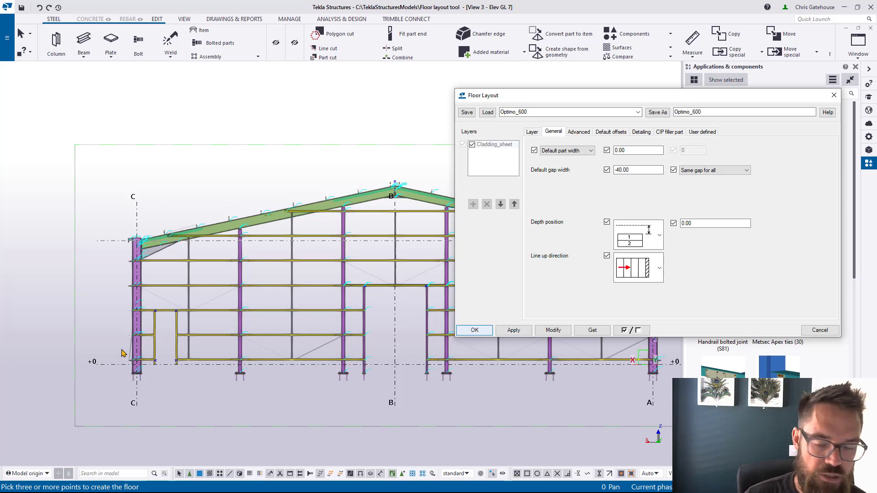
- Pick the cladding outline from the channel corner through the left column top to the rafter apex
{"action": "scroll", "coordinate": [118, 352], "scroll_direction": "up", "scroll_amount": 8}
{"action": "scroll", "coordinate": [210, 297], "scroll_direction": "up", "scroll_amount": 8}
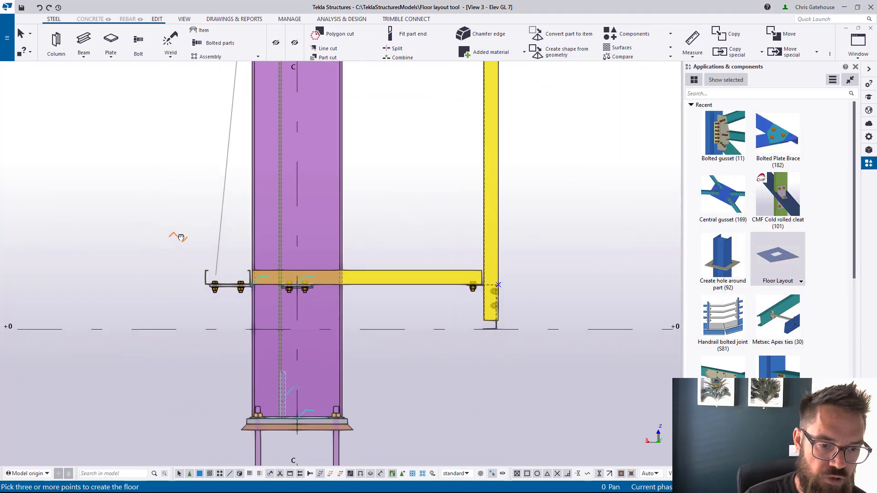
{"action": "left_click", "coordinate": [216, 297]}
{"action": "scroll", "coordinate": [236, 394], "scroll_direction": "down", "scroll_amount": 12}
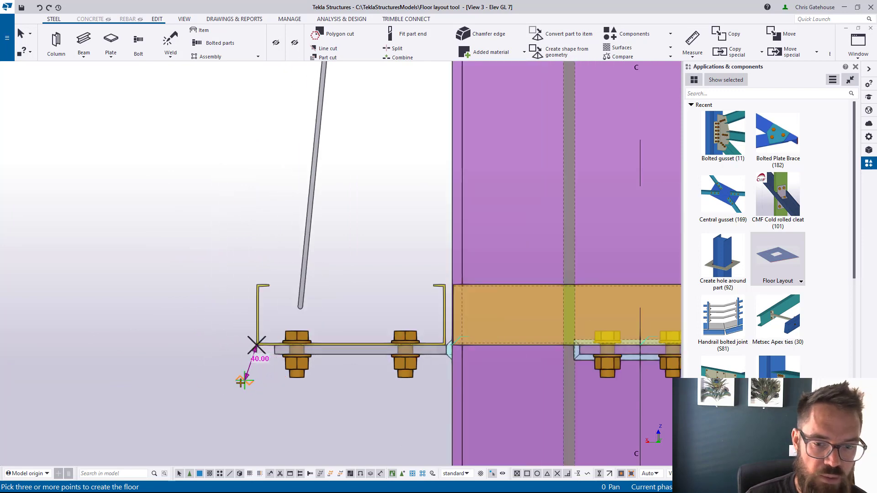
{"action": "scroll", "coordinate": [303, 212], "scroll_direction": "up", "scroll_amount": 3}
{"action": "scroll", "coordinate": [303, 212], "scroll_direction": "up", "scroll_amount": 6}
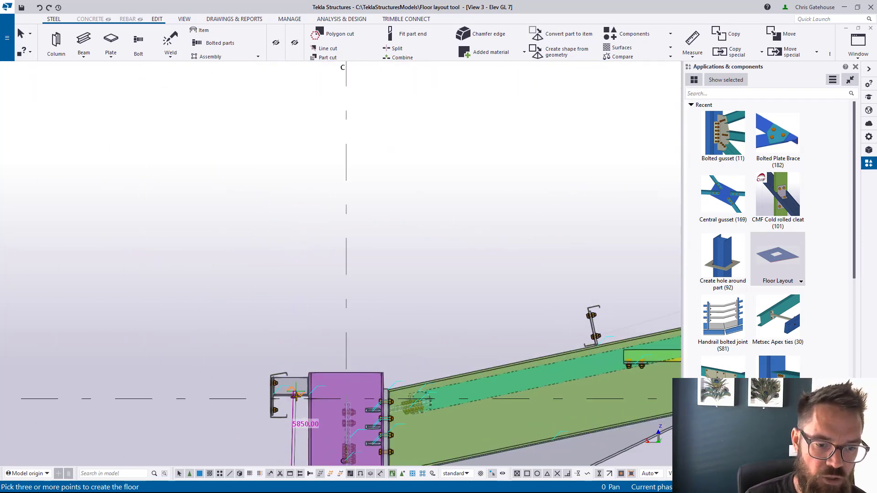
{"action": "left_click", "coordinate": [252, 342]}
{"action": "scroll", "coordinate": [115, 293], "scroll_direction": "down", "scroll_amount": 10}
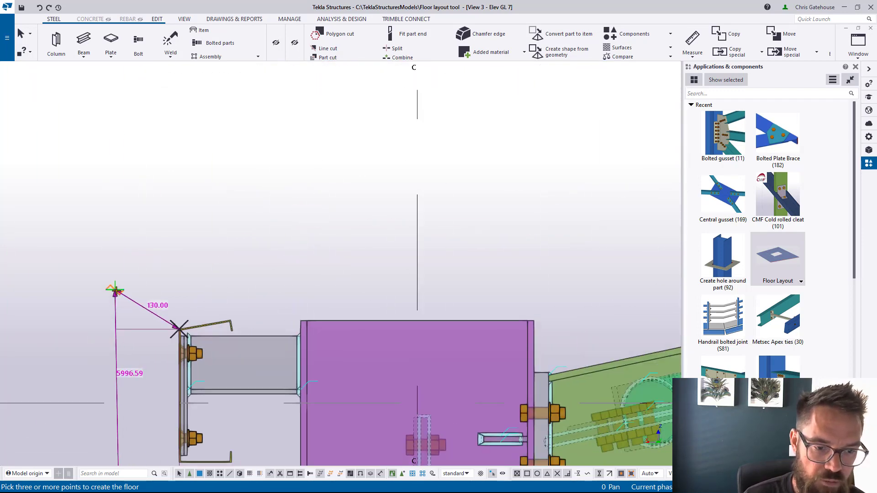
{"action": "scroll", "coordinate": [368, 285], "scroll_direction": "up", "scroll_amount": 5}
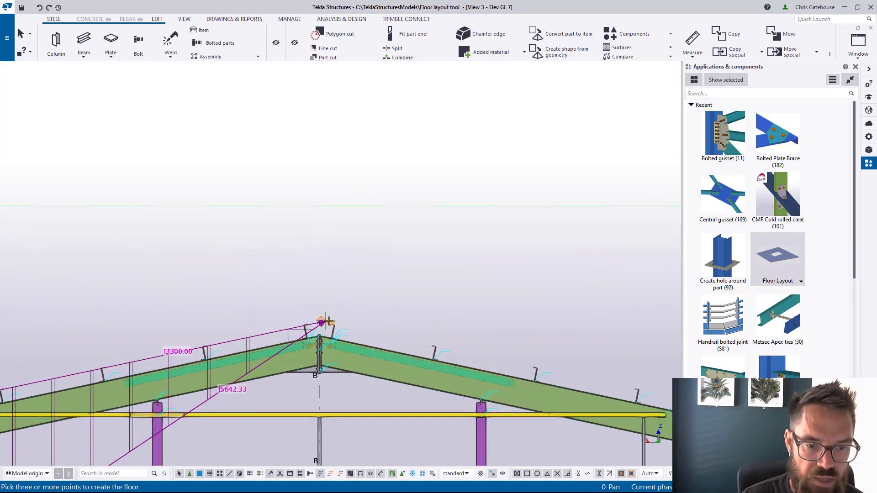
{"action": "left_click", "coordinate": [319, 321]}
- Finish the outline at the right column top and right column base to lay the sheets
{"action": "scroll", "coordinate": [176, 152], "scroll_direction": "down", "scroll_amount": 5}
{"action": "scroll", "coordinate": [501, 274], "scroll_direction": "up", "scroll_amount": 5}
{"action": "scroll", "coordinate": [260, 229], "scroll_direction": "up", "scroll_amount": 8}
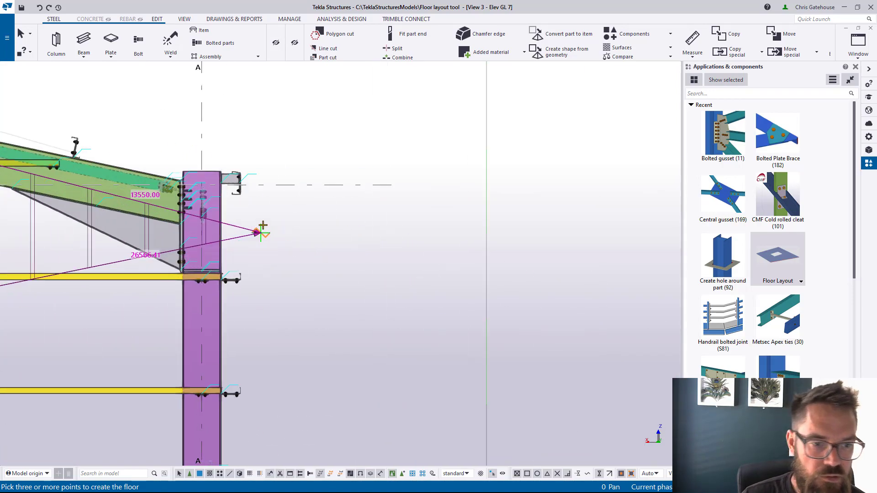
{"action": "left_click", "coordinate": [209, 131]}
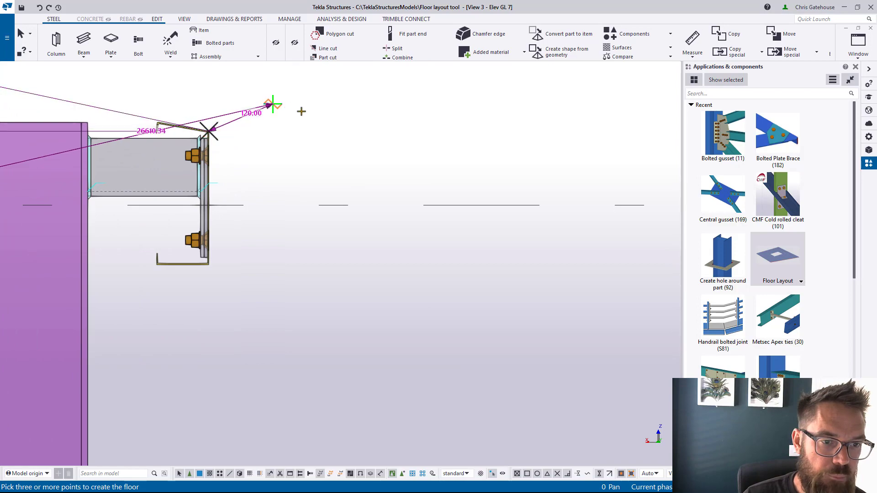
{"action": "scroll", "coordinate": [490, 68], "scroll_direction": "down", "scroll_amount": 6}
{"action": "scroll", "coordinate": [514, 314], "scroll_direction": "up", "scroll_amount": 3}
{"action": "scroll", "coordinate": [514, 314], "scroll_direction": "up", "scroll_amount": 8}
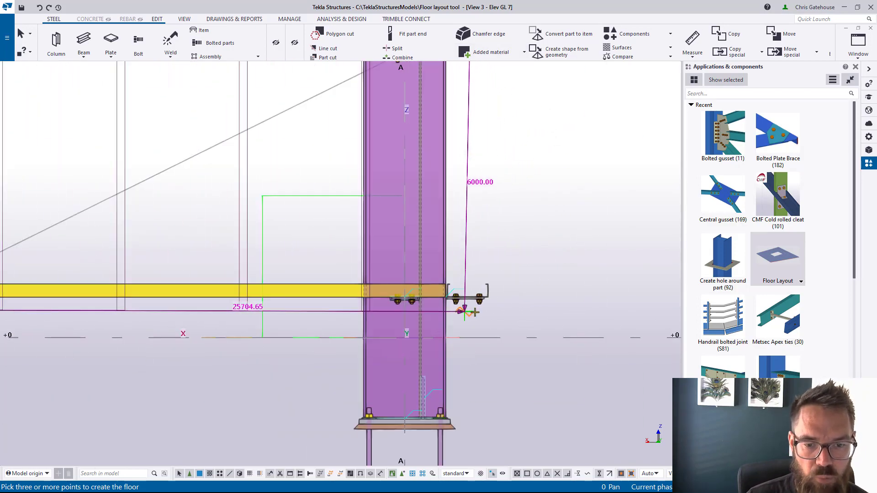
{"action": "left_click", "coordinate": [497, 281]}
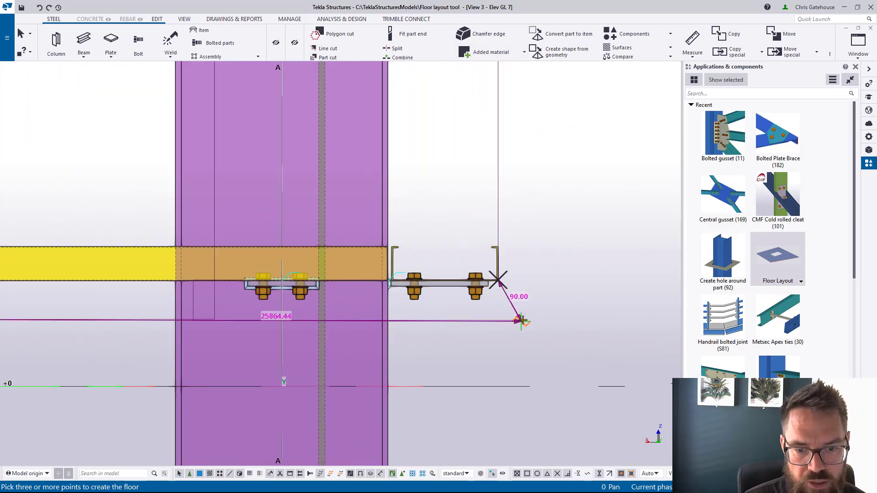
{"action": "scroll", "coordinate": [523, 315], "scroll_direction": "down", "scroll_amount": 5}
{"action": "scroll", "coordinate": [552, 283], "scroll_direction": "down", "scroll_amount": 3}
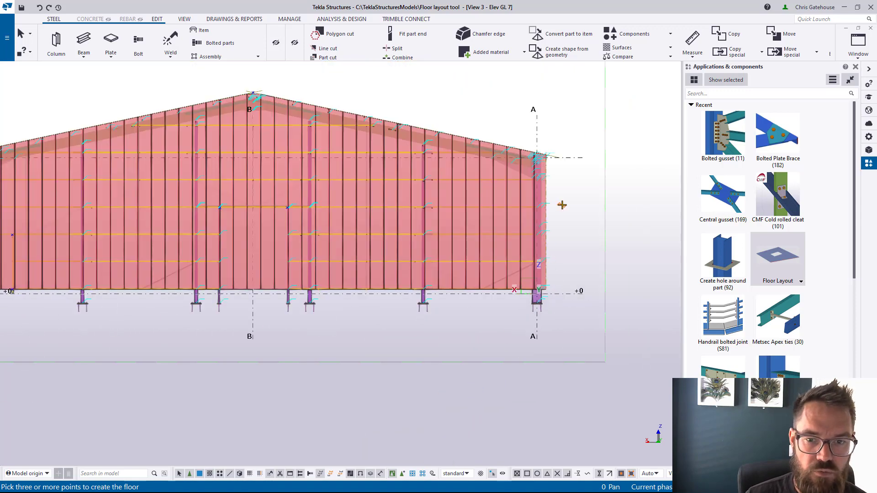
- Tile the views, bring View 1 - 3d forward and delete its clip plane so the roof reappears
{"action": "left_click", "coordinate": [858, 28]}
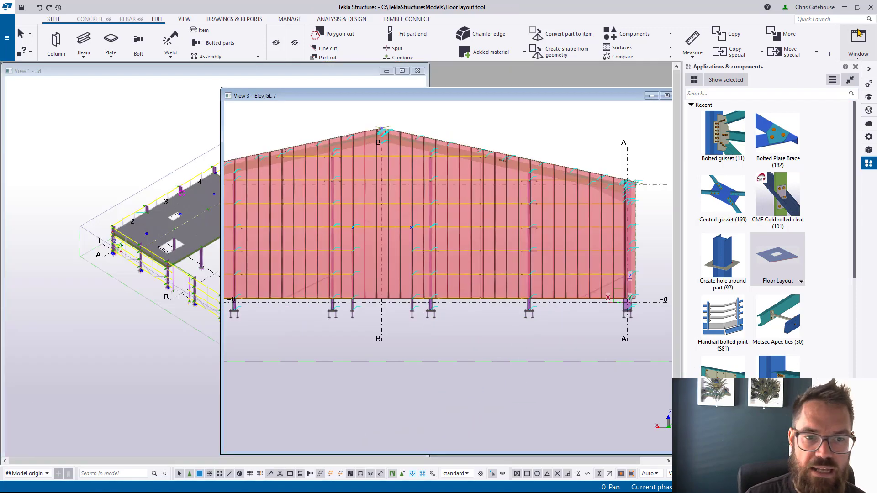
{"action": "left_click", "coordinate": [216, 184]}
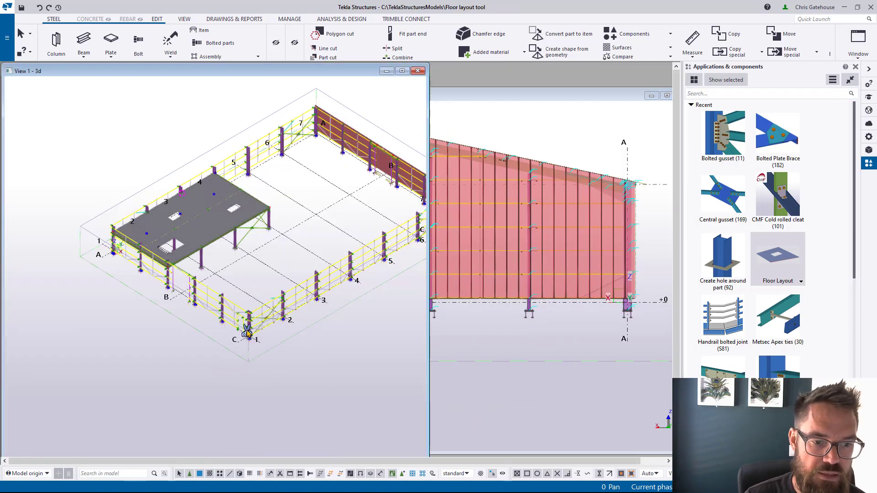
{"action": "left_click", "coordinate": [248, 335]}
{"action": "key", "text": "Delete"}
- Orbit and zoom the 3D view onto the column-top corner to inspect the cladding sheet edges
{"action": "scroll", "coordinate": [256, 274], "scroll_direction": "down", "scroll_amount": 2}
{"action": "middle_click_drag", "start_coordinate": [338, 201], "coordinate": [176, 264], "text": "ctrl"}
{"action": "scroll", "coordinate": [265, 317], "scroll_direction": "up", "scroll_amount": 10}
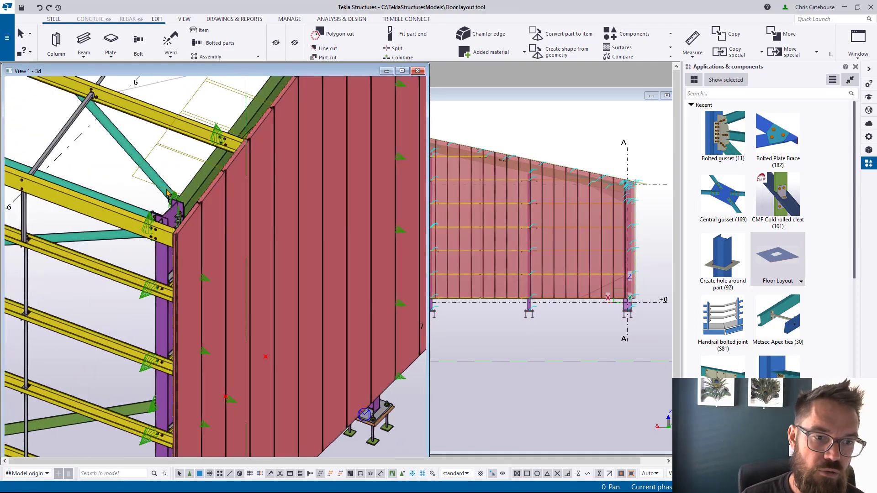
{"action": "scroll", "coordinate": [168, 193], "scroll_direction": "up", "scroll_amount": 5}
{"action": "scroll", "coordinate": [293, 206], "scroll_direction": "up", "scroll_amount": 2}
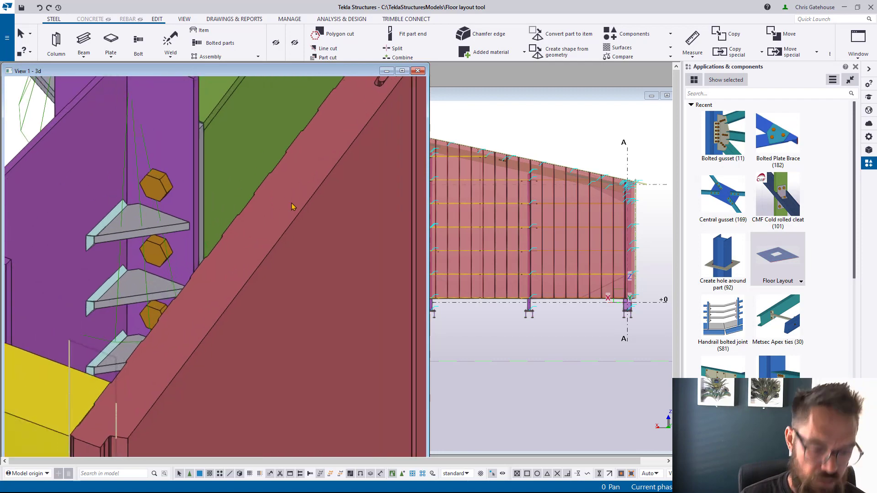
{"action": "scroll", "coordinate": [292, 206], "scroll_direction": "up", "scroll_amount": 1}
{"action": "scroll", "coordinate": [237, 267], "scroll_direction": "down", "scroll_amount": 5}
{"action": "middle_click_drag", "start_coordinate": [215, 276], "coordinate": [175, 307], "text": "ctrl"}
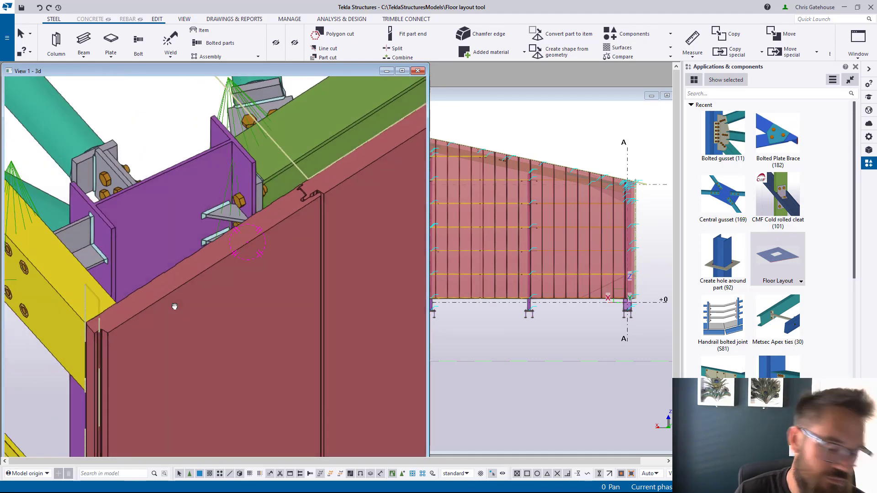
{"action": "scroll", "coordinate": [175, 306], "scroll_direction": "up", "scroll_amount": 5}
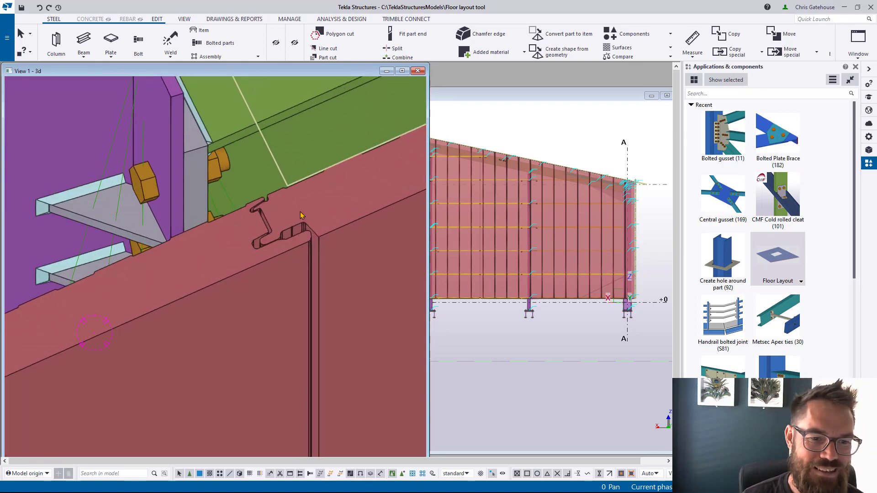
{"action": "scroll", "coordinate": [300, 215], "scroll_direction": "up", "scroll_amount": 3}
- In the cladding Floor Layout properties, change the default gap width from 40 to 0 and apply it
{"action": "left_click", "coordinate": [306, 276]}
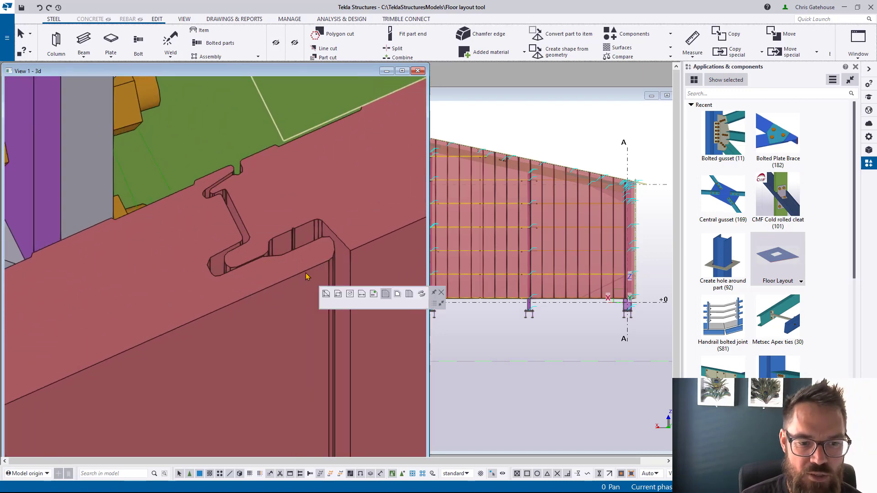
{"action": "double_click", "coordinate": [284, 274]}
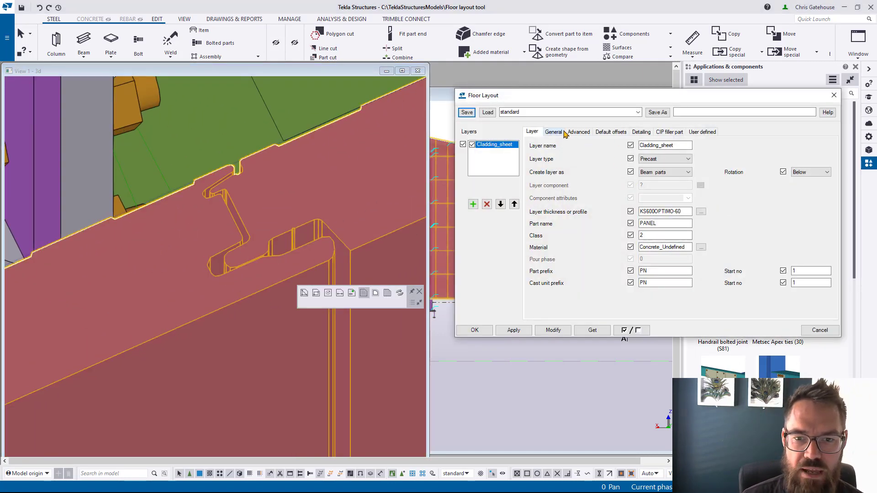
{"action": "left_click", "coordinate": [556, 133]}
{"action": "left_click_drag", "start_coordinate": [649, 171], "coordinate": [561, 172]}
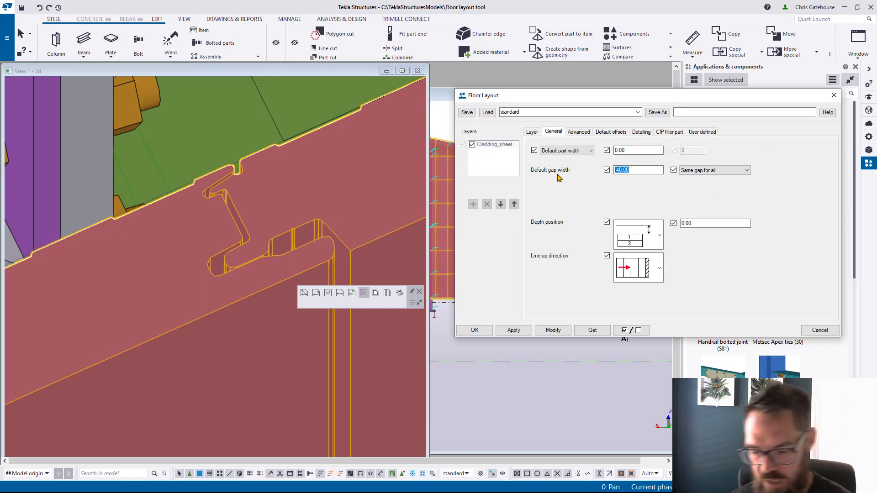
{"action": "type", "text": "0"}
{"action": "left_click", "coordinate": [552, 333]}
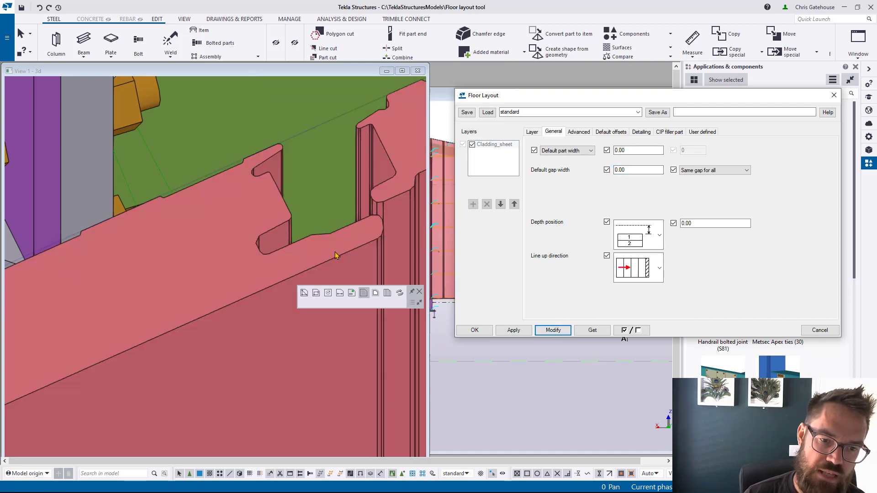
- Set the default gap width to -40 so the sheets overlap, apply it, and close the dialog
{"action": "middle_click_drag", "start_coordinate": [374, 241], "coordinate": [246, 270]}
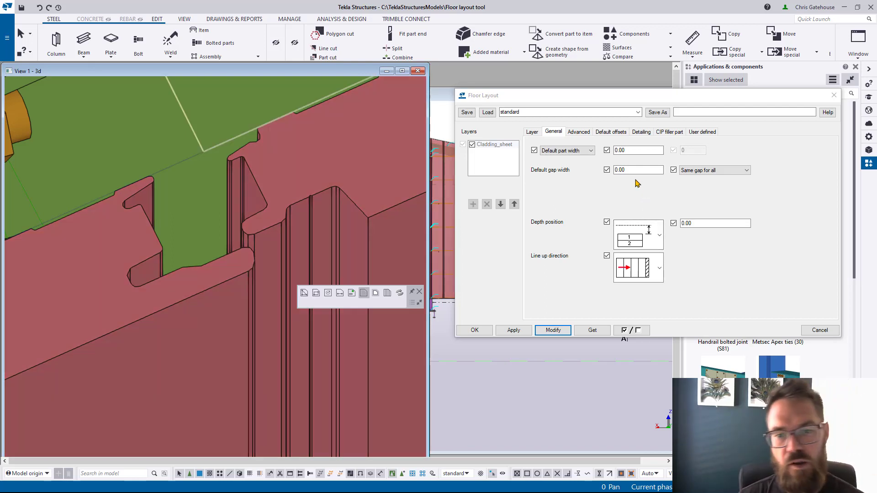
{"action": "double_click", "coordinate": [633, 170]}
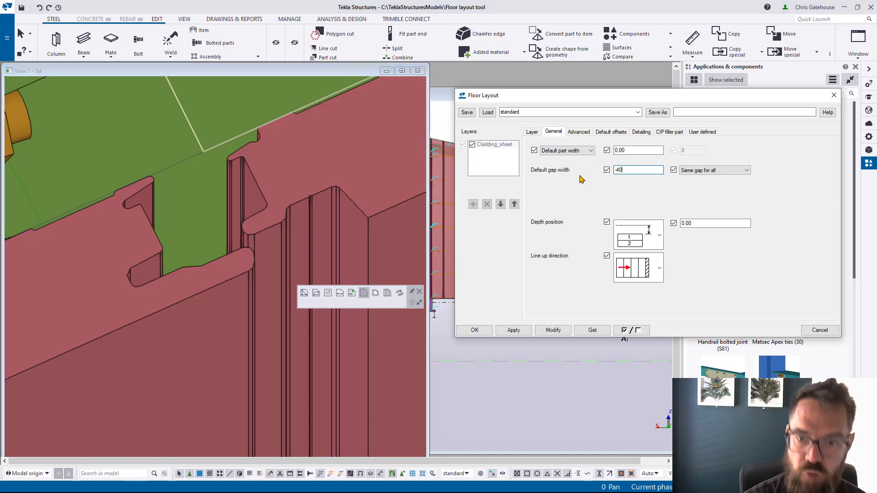
{"action": "left_click", "coordinate": [554, 331]}
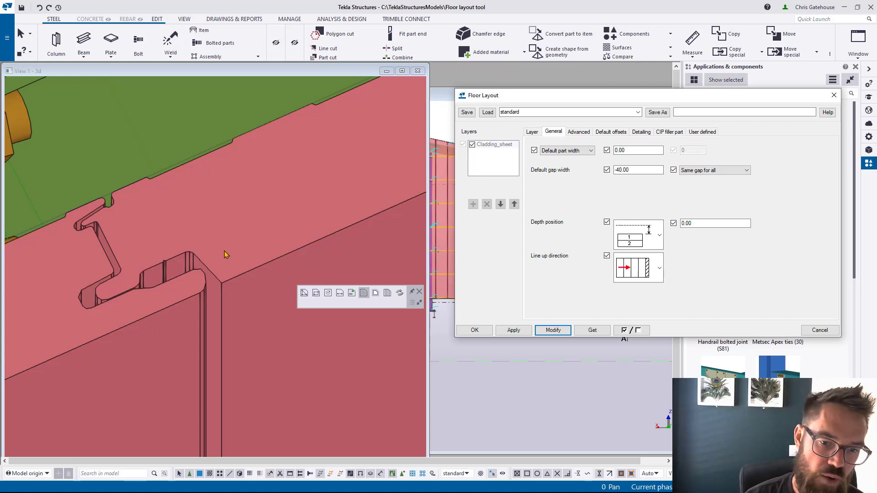
{"action": "left_click", "coordinate": [834, 95]}
{"action": "scroll", "coordinate": [197, 229], "scroll_direction": "down", "scroll_amount": 10}
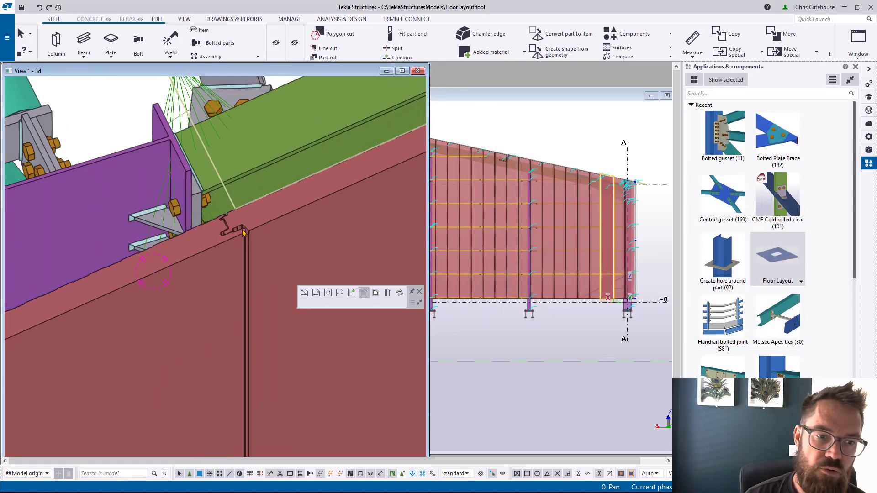
- Enlarge the Elev GL 7 elevation to full size and zoom in on the cladding's eave corner
{"action": "scroll", "coordinate": [197, 230], "scroll_direction": "down", "scroll_amount": 5}
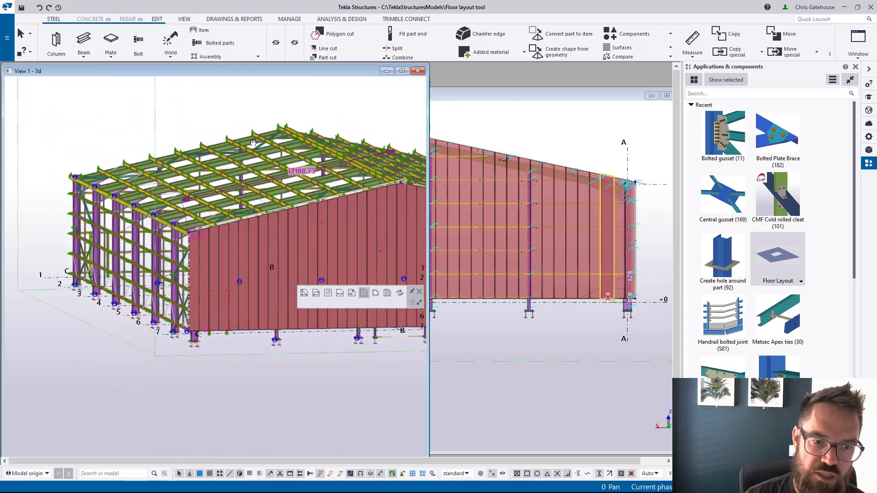
{"action": "scroll", "coordinate": [167, 267], "scroll_direction": "up", "scroll_amount": 10}
{"action": "scroll", "coordinate": [378, 214], "scroll_direction": "down", "scroll_amount": 3}
{"action": "middle_click_drag", "start_coordinate": [378, 214], "coordinate": [76, 198]}
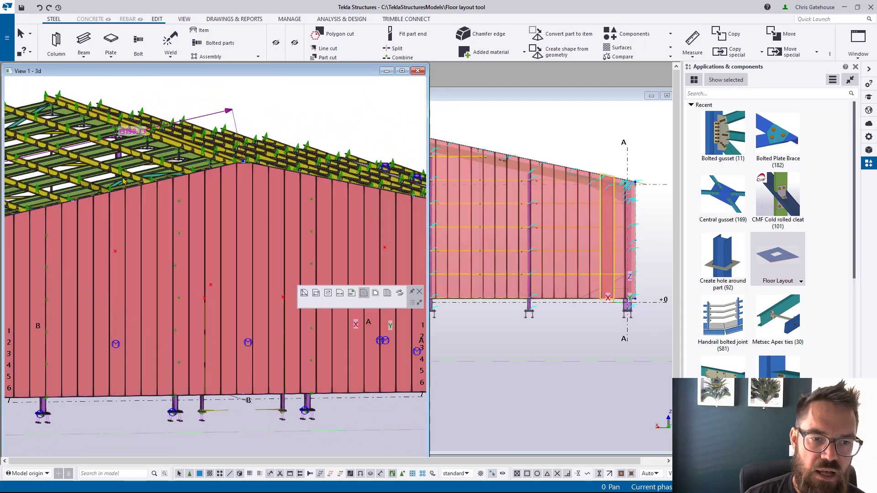
{"action": "double_click", "coordinate": [518, 96]}
{"action": "scroll", "coordinate": [417, 133], "scroll_direction": "up", "scroll_amount": 4}
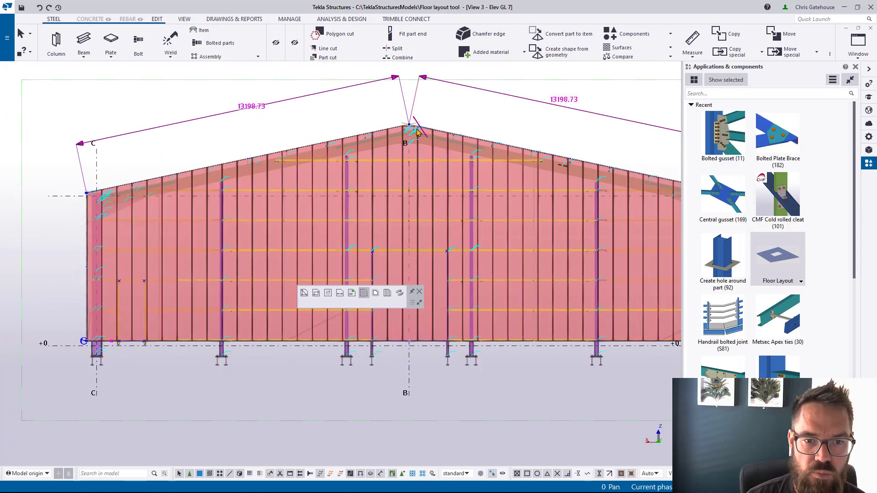
{"action": "scroll", "coordinate": [417, 132], "scroll_direction": "up", "scroll_amount": 3}
{"action": "scroll", "coordinate": [408, 115], "scroll_direction": "down", "scroll_amount": 5}
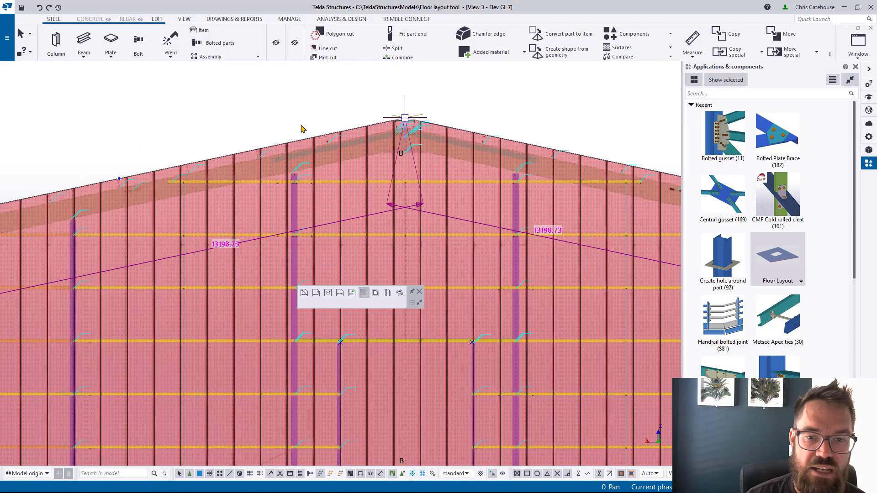
{"action": "scroll", "coordinate": [560, 164], "scroll_direction": "up", "scroll_amount": 3}
{"action": "scroll", "coordinate": [624, 177], "scroll_direction": "up", "scroll_amount": 1}
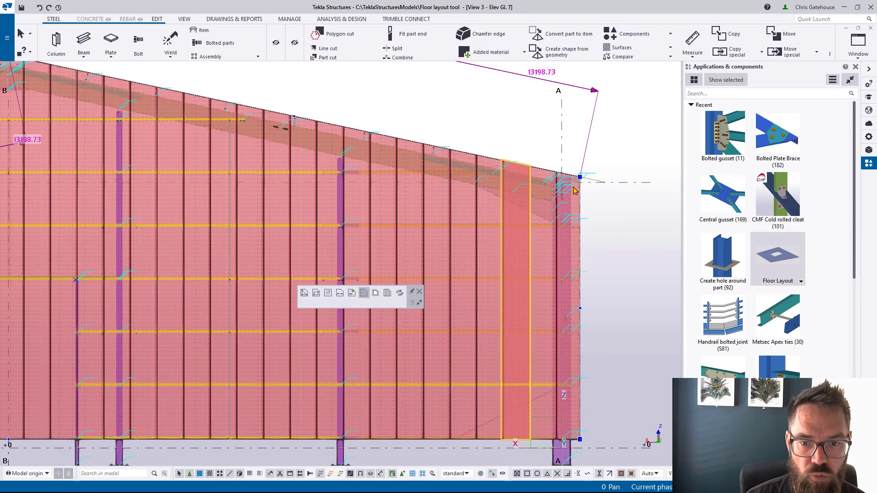
{"action": "left_click_drag", "start_coordinate": [580, 177], "coordinate": [581, 177]}
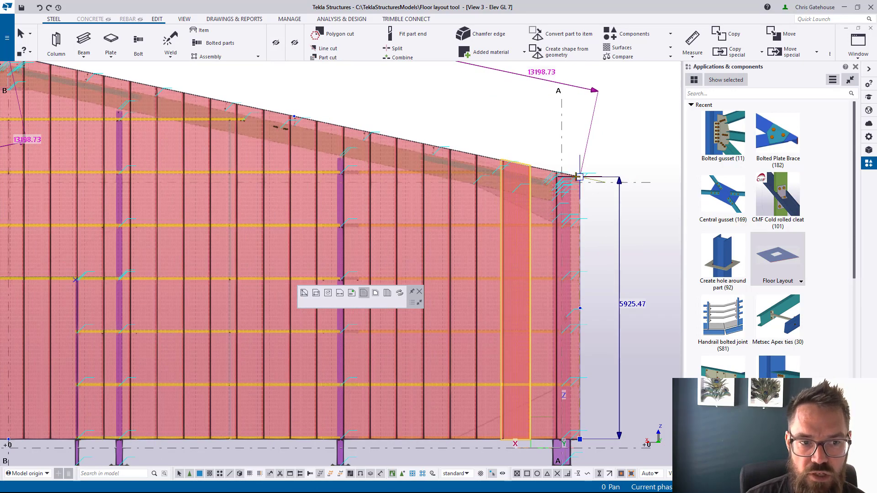
{"action": "key", "text": "Escape"}
- Pan to the wall's bottom edge near gridline C and pick the panel's bottom-edge handle
{"action": "scroll", "coordinate": [294, 117], "scroll_direction": "down", "scroll_amount": 5}
{"action": "middle_click_drag", "start_coordinate": [338, 171], "coordinate": [653, 146]}
{"action": "middle_click_drag", "start_coordinate": [534, 262], "coordinate": [557, 220]}
{"action": "scroll", "coordinate": [558, 220], "scroll_direction": "up", "scroll_amount": 5}
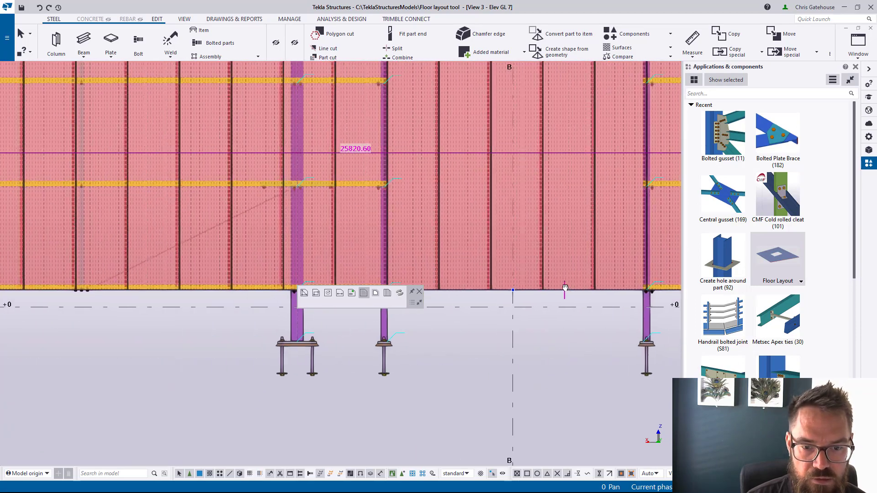
{"action": "middle_click_drag", "start_coordinate": [565, 288], "coordinate": [538, 303]}
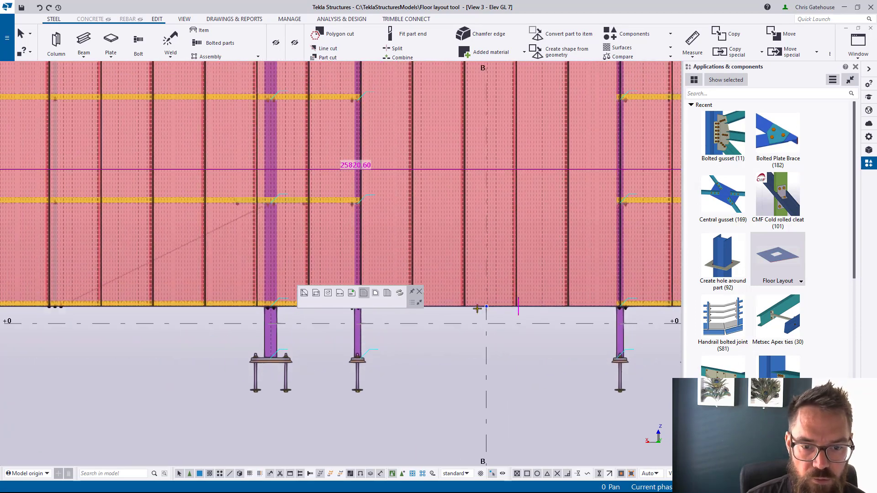
{"action": "left_click", "coordinate": [418, 291]}
{"action": "middle_click_drag", "start_coordinate": [458, 275], "coordinate": [249, 376]}
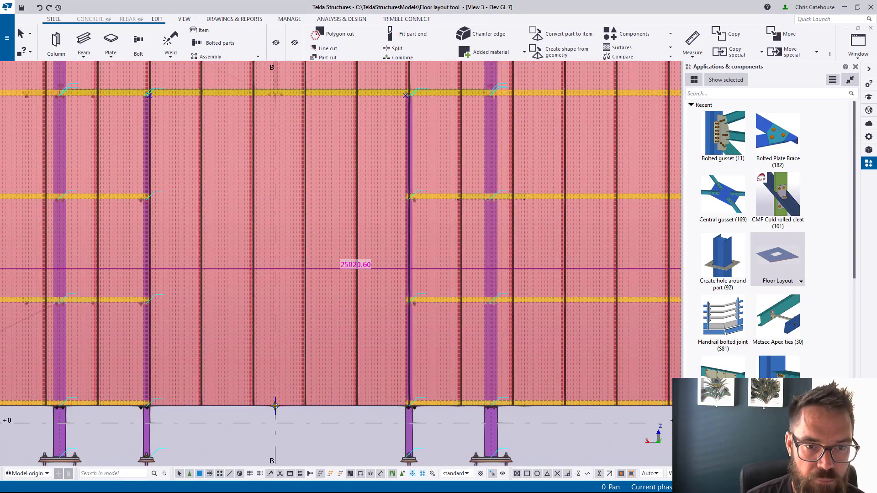
{"action": "left_click", "coordinate": [275, 406]}
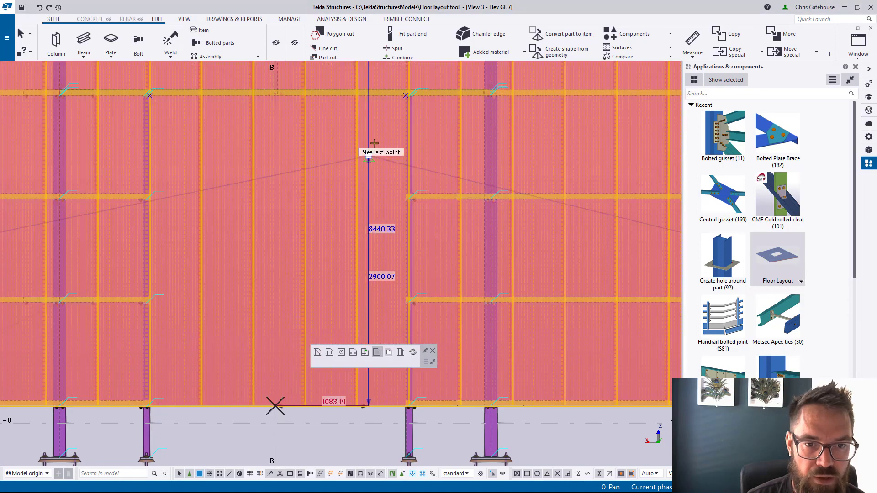
- Move the bottom-edge point up to the girt intersection and select the reshaped panel
{"action": "left_click", "coordinate": [405, 96]}
{"action": "scroll", "coordinate": [241, 212], "scroll_direction": "down", "scroll_amount": 3}
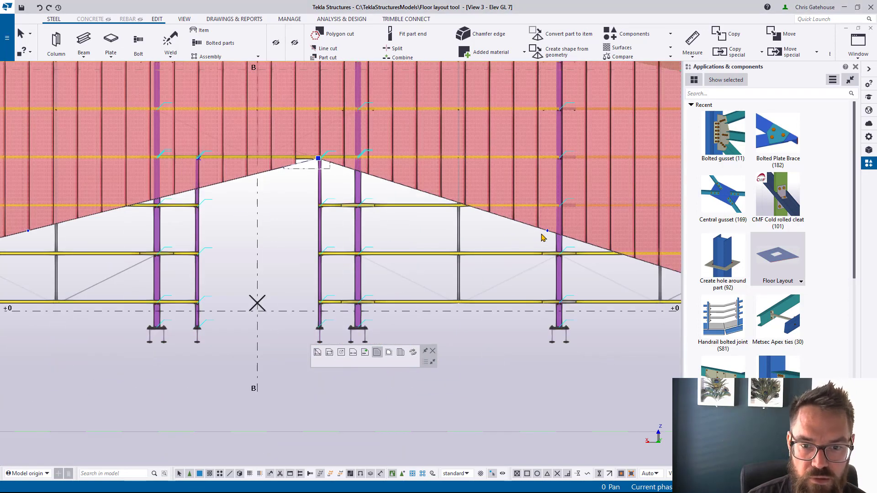
{"action": "left_click", "coordinate": [547, 231]}
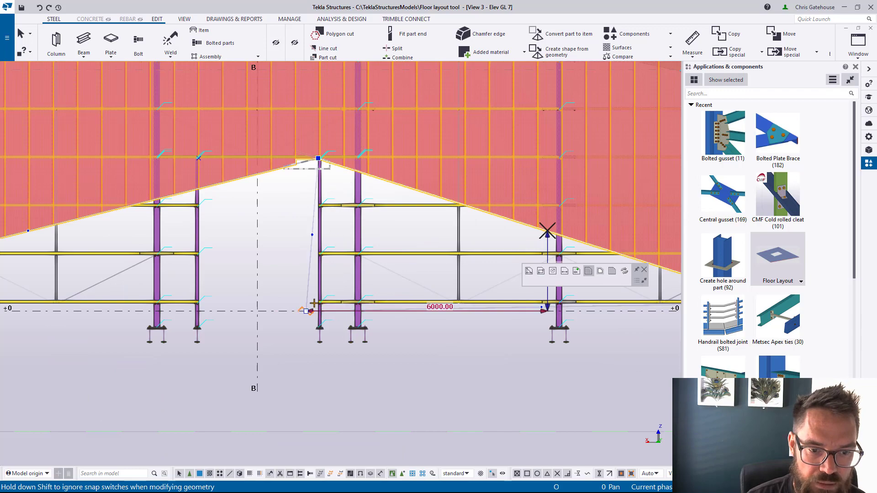
{"action": "scroll", "coordinate": [297, 305], "scroll_direction": "up", "scroll_amount": 5}
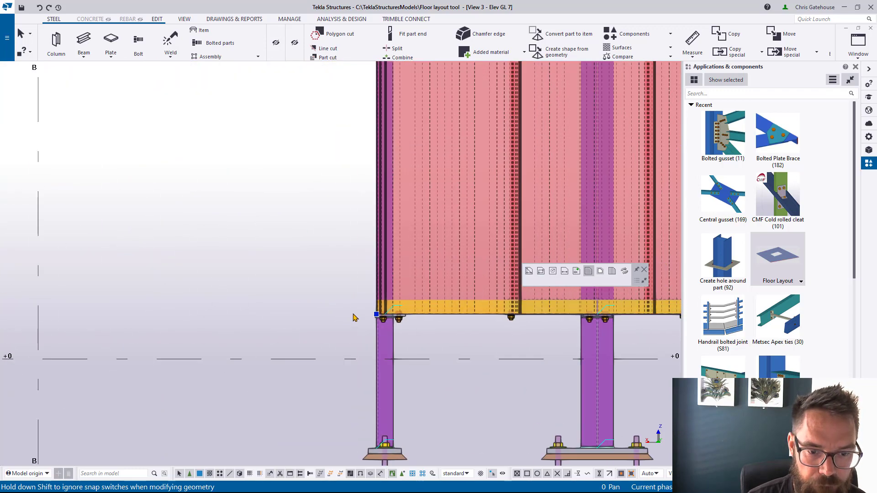
{"action": "scroll", "coordinate": [369, 314], "scroll_direction": "up", "scroll_amount": 2}
{"action": "scroll", "coordinate": [453, 330], "scroll_direction": "down", "scroll_amount": 10}
{"action": "scroll", "coordinate": [445, 238], "scroll_direction": "down", "scroll_amount": 1}
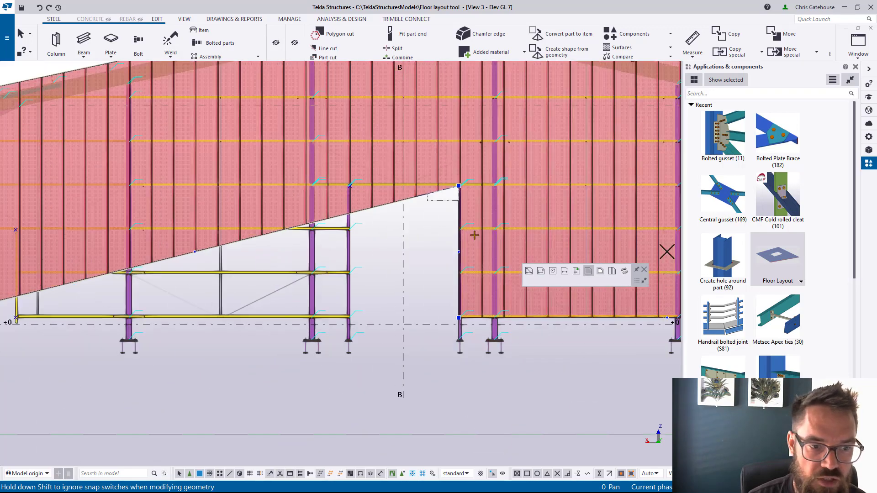
{"action": "scroll", "coordinate": [474, 235], "scroll_direction": "down", "scroll_amount": 5}
{"action": "scroll", "coordinate": [307, 252], "scroll_direction": "up", "scroll_amount": 6}
- Reshape the panel's sloped edge and square it down to ground level to form the central door
{"action": "left_click_drag", "start_coordinate": [295, 245], "coordinate": [463, 180]}
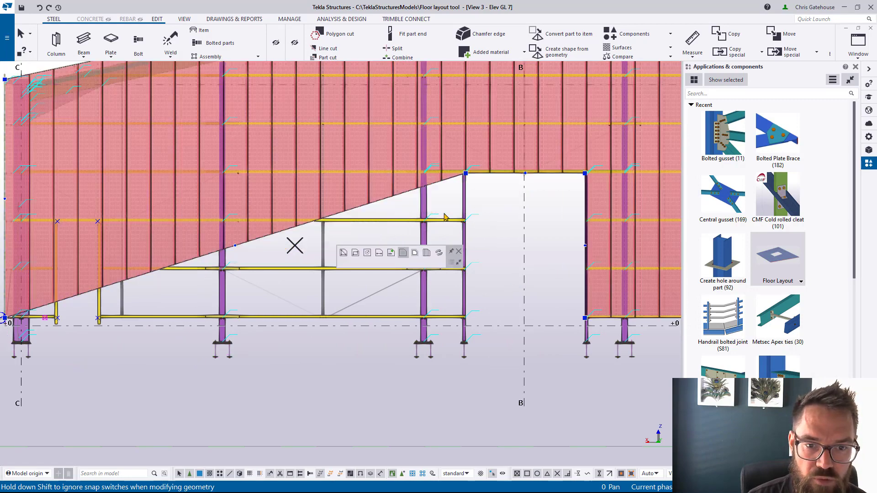
{"action": "left_click", "coordinate": [234, 246]}
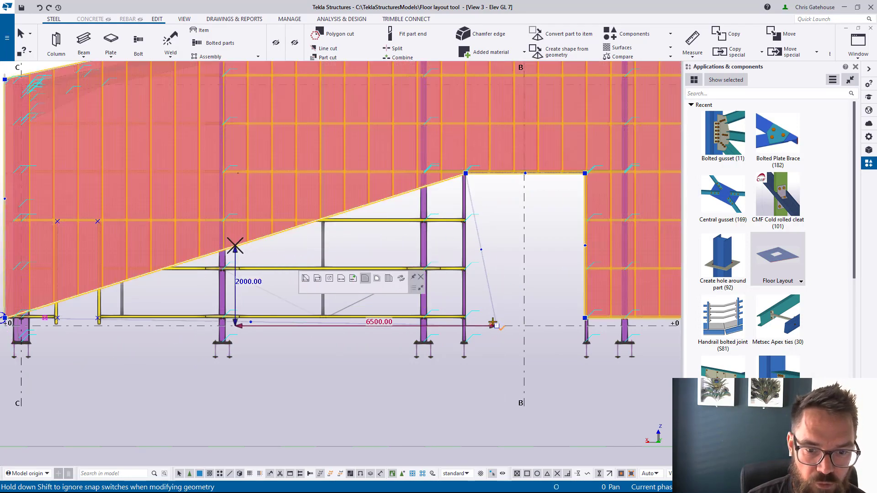
{"action": "left_click", "coordinate": [466, 317]}
{"action": "left_click", "coordinate": [214, 343]}
- Cut a rectangular door opening into the gable cladding panel between two picked corners
{"action": "scroll", "coordinate": [215, 341], "scroll_direction": "down", "scroll_amount": 4}
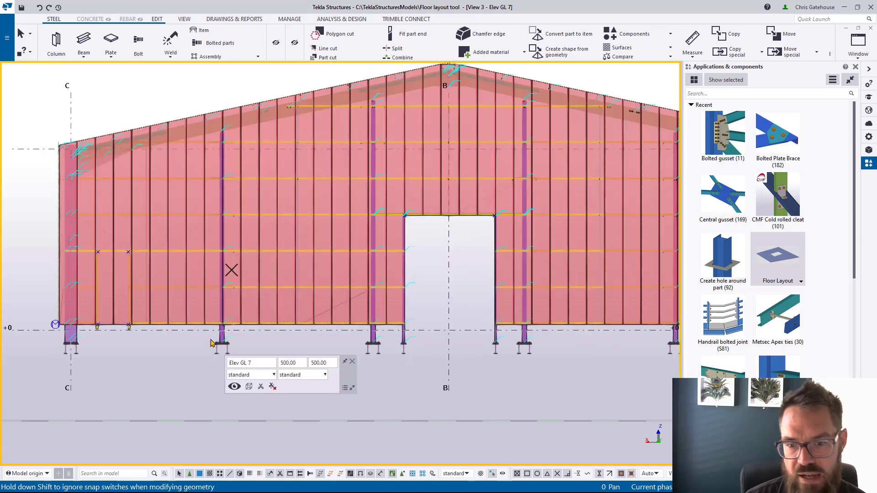
{"action": "scroll", "coordinate": [261, 323], "scroll_direction": "down", "scroll_amount": 5}
{"action": "middle_click_drag", "start_coordinate": [397, 352], "coordinate": [506, 317]}
{"action": "scroll", "coordinate": [402, 274], "scroll_direction": "up", "scroll_amount": 3}
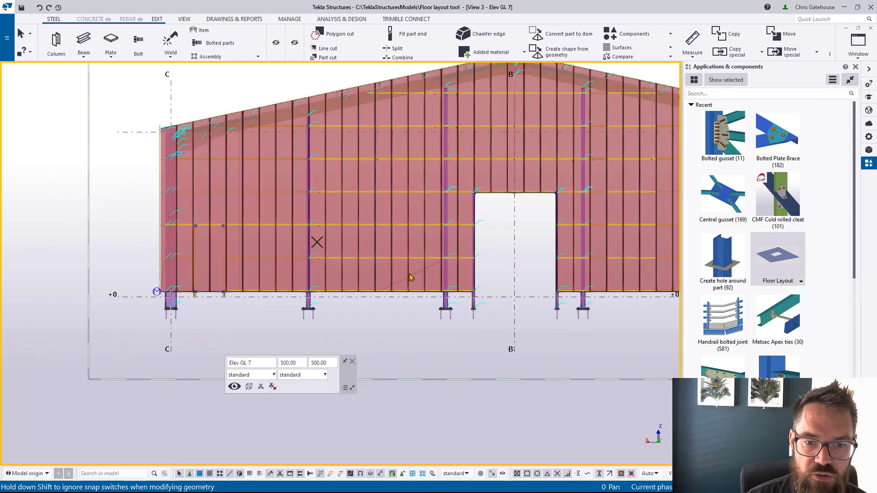
{"action": "left_click", "coordinate": [383, 229]}
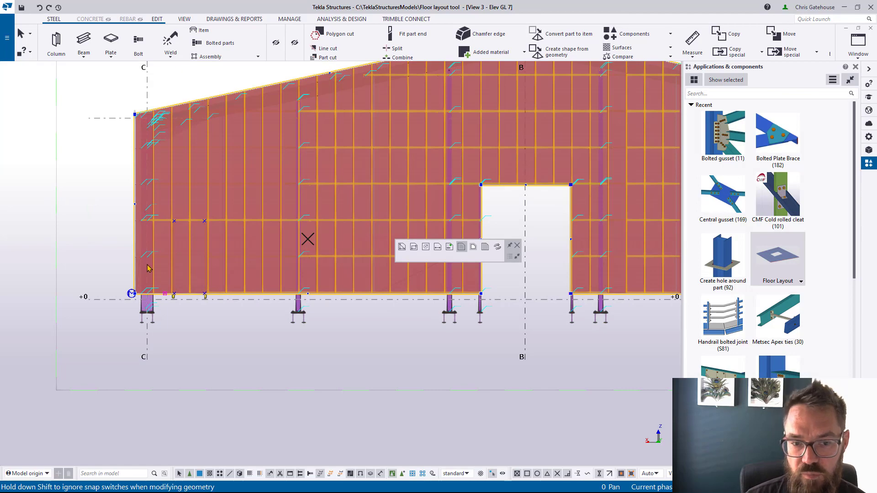
{"action": "scroll", "coordinate": [160, 247], "scroll_direction": "up", "scroll_amount": 5}
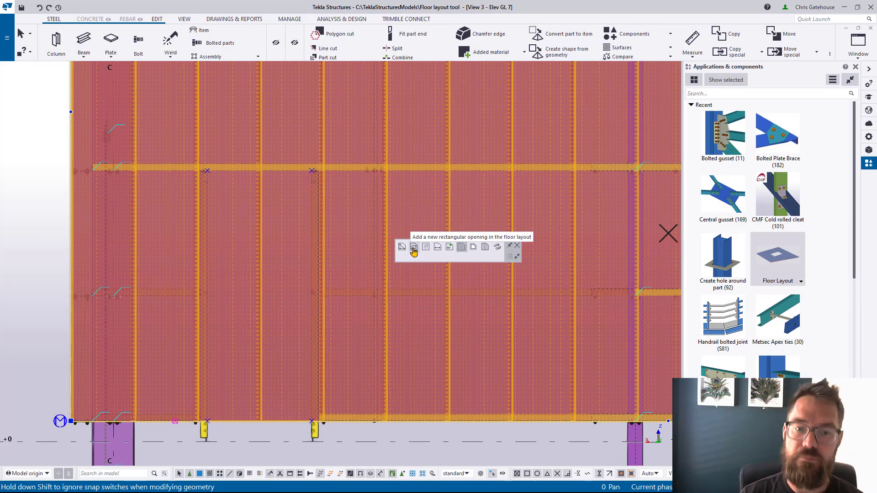
{"action": "left_click", "coordinate": [414, 247]}
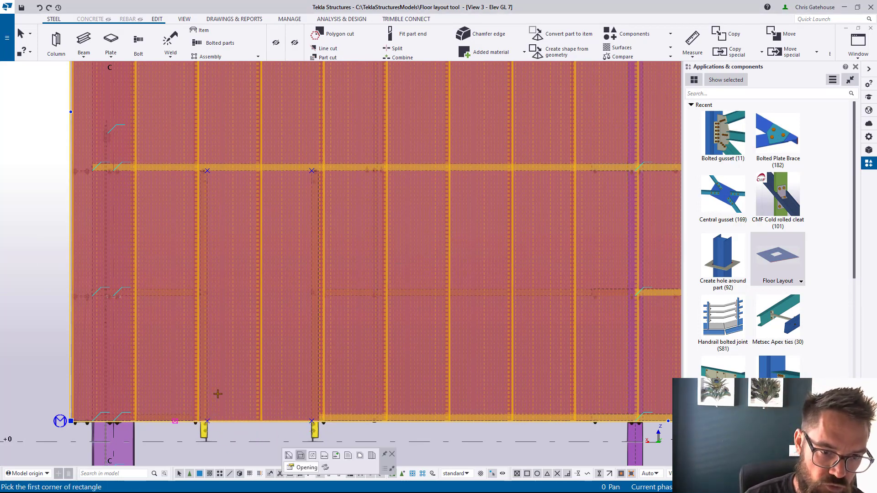
{"action": "left_click", "coordinate": [207, 421]}
{"action": "left_click", "coordinate": [312, 170]}
{"action": "scroll", "coordinate": [319, 284], "scroll_direction": "down", "scroll_amount": 1}
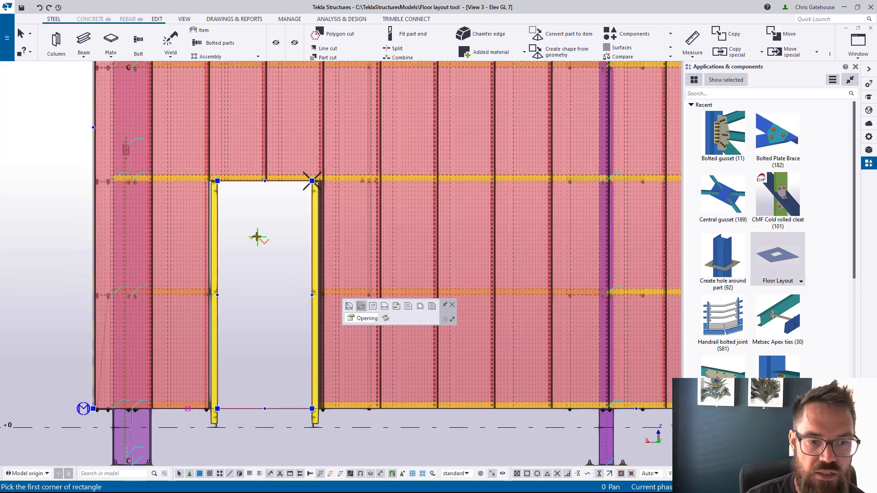
{"action": "right_click", "coordinate": [258, 236]}
{"action": "left_click", "coordinate": [262, 245]}
{"action": "scroll", "coordinate": [283, 246], "scroll_direction": "down", "scroll_amount": 5}
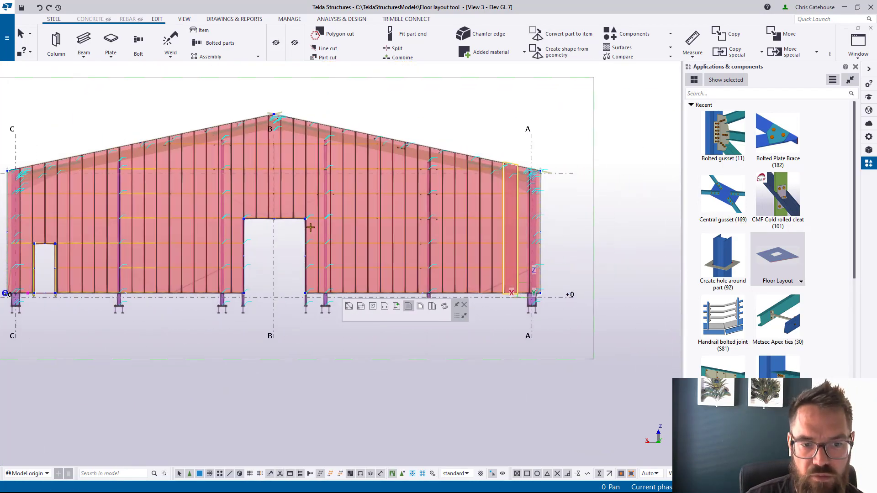
{"action": "scroll", "coordinate": [383, 228], "scroll_direction": "up", "scroll_amount": 2}
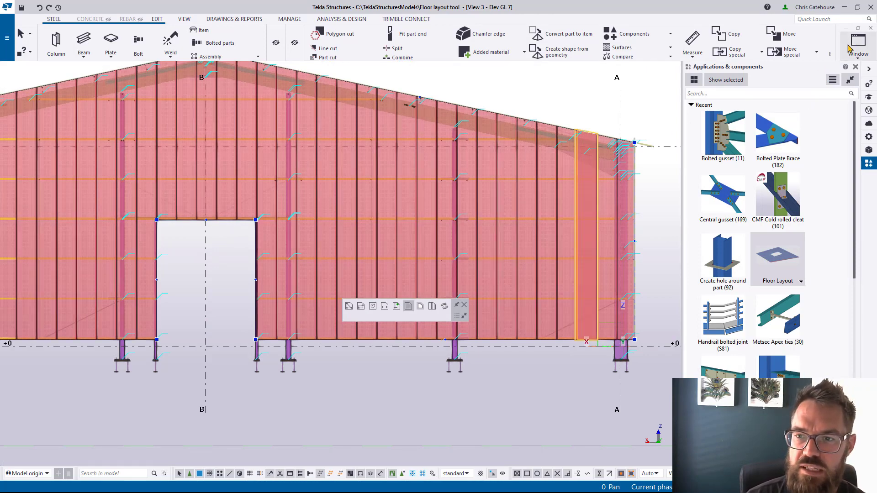
{"action": "left_click", "coordinate": [858, 28]}
- Orbit and pan the 3D view to check the central and narrow door openings in the GL 7 cladding
{"action": "left_click", "coordinate": [205, 232]}
{"action": "scroll", "coordinate": [205, 232], "scroll_direction": "down", "scroll_amount": 5}
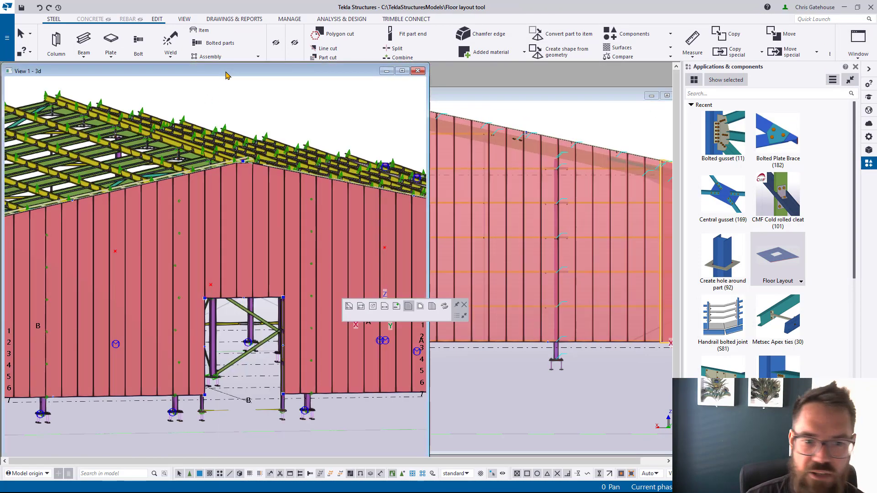
{"action": "middle_click_drag", "start_coordinate": [206, 232], "coordinate": [266, 262], "text": "ctrl"}
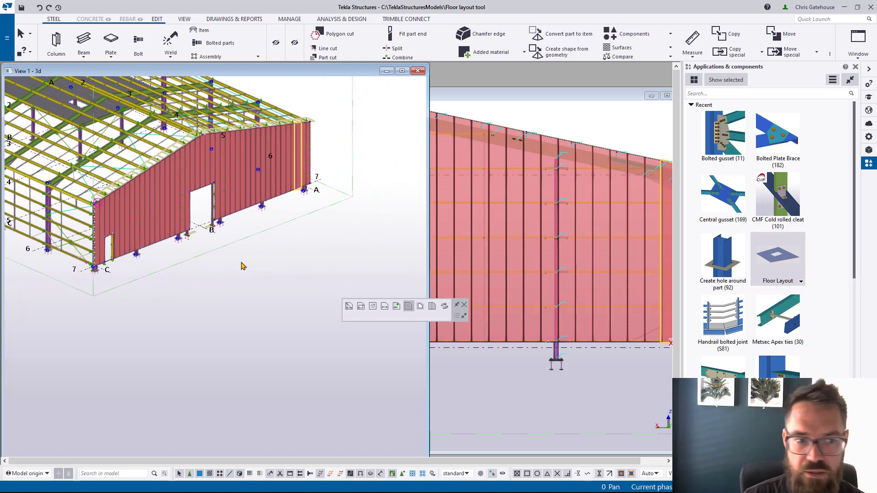
{"action": "scroll", "coordinate": [242, 266], "scroll_direction": "up", "scroll_amount": 6}
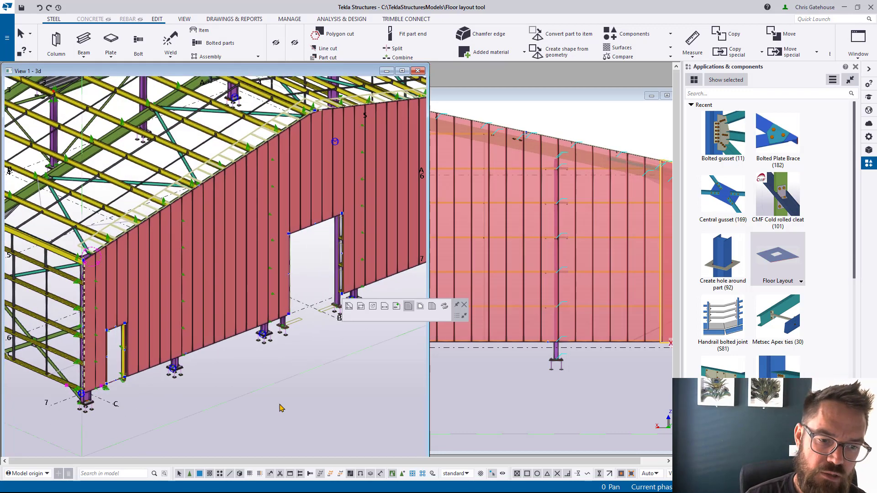
{"action": "left_click", "coordinate": [280, 410]}
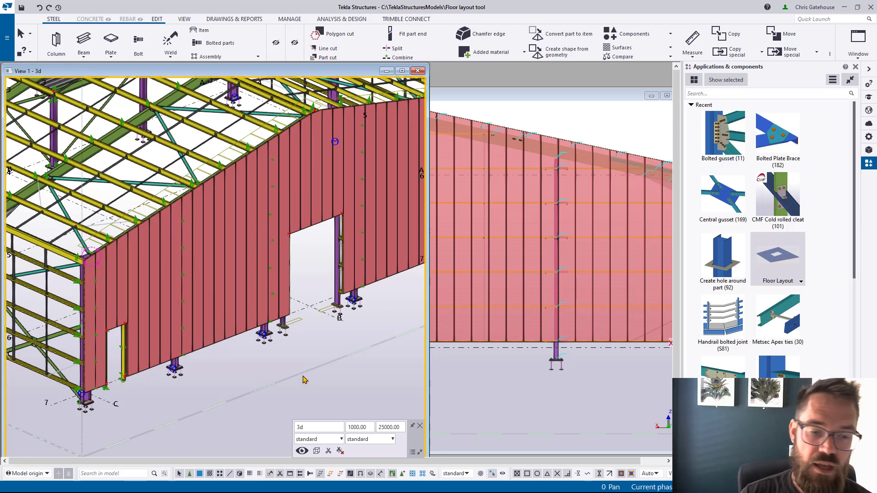
{"action": "left_click", "coordinate": [421, 426]}
{"action": "scroll", "coordinate": [300, 349], "scroll_direction": "down", "scroll_amount": 2}
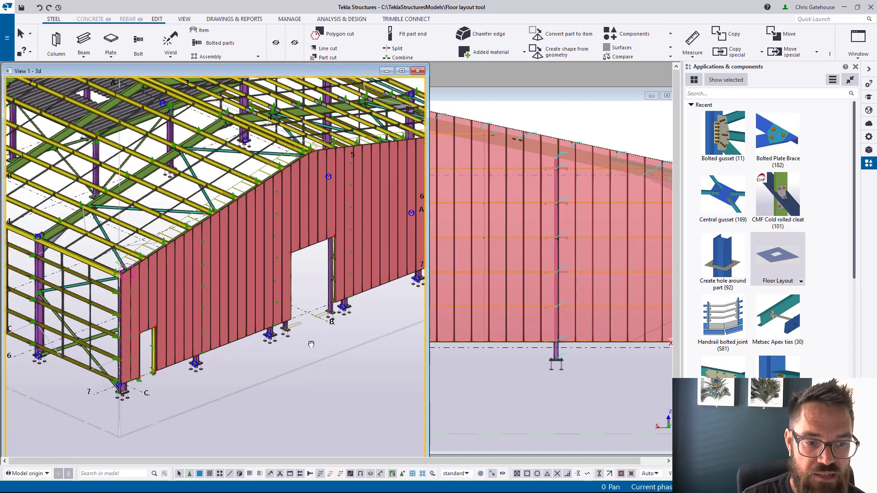
{"action": "middle_click_drag", "start_coordinate": [312, 345], "coordinate": [285, 352]}
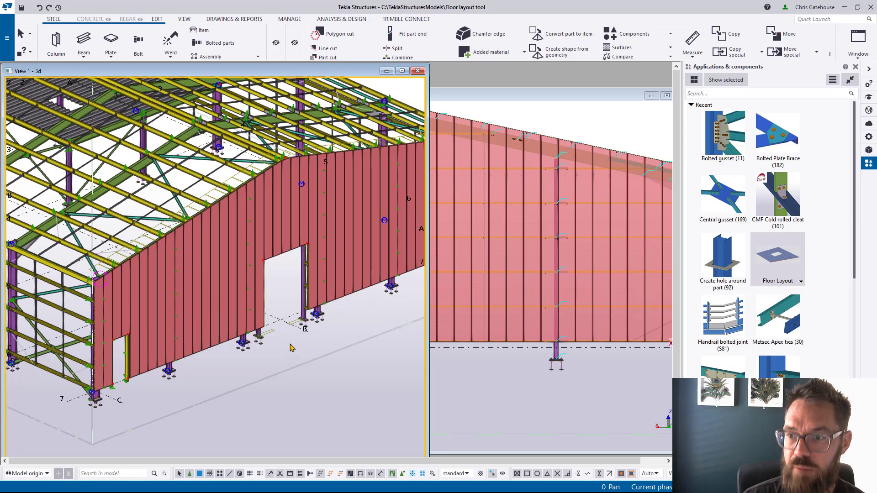